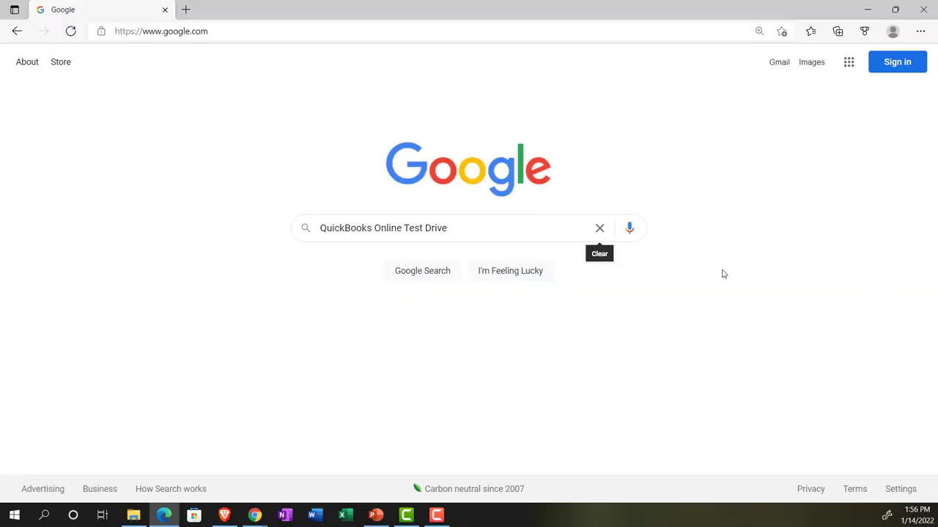
Search Google for "QuickBooks Online Test Drive" and open Intuit's "Test drive QuickBooks Online" help article.
click(517, 221)
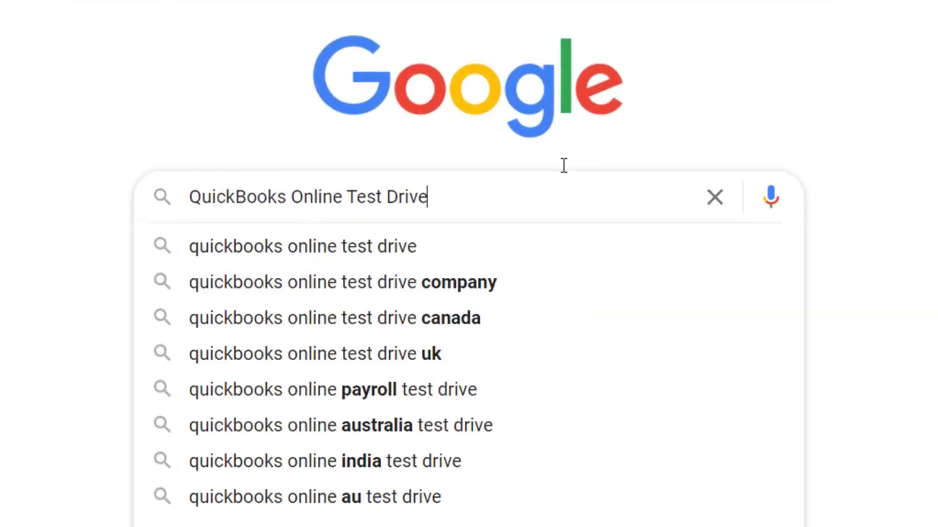
key(Return)
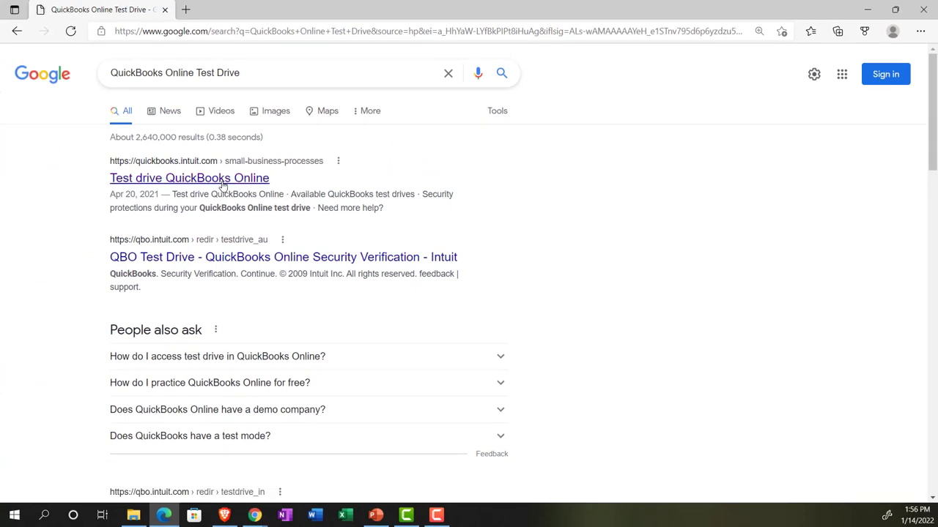
click(222, 185)
scroll(242, 282, down, 2)
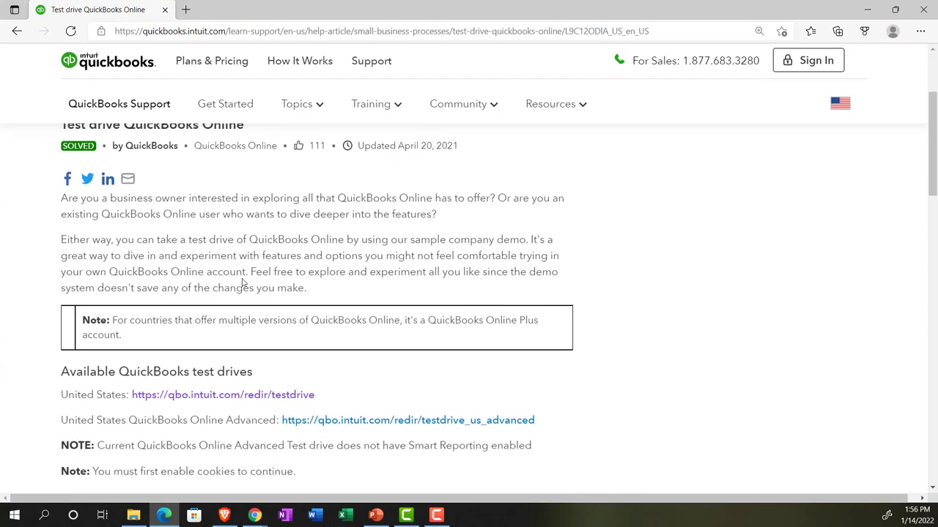
Open the United States test drive sample company from the article and set the page zoom to 125%.
scroll(241, 283, down, 1)
click(225, 307)
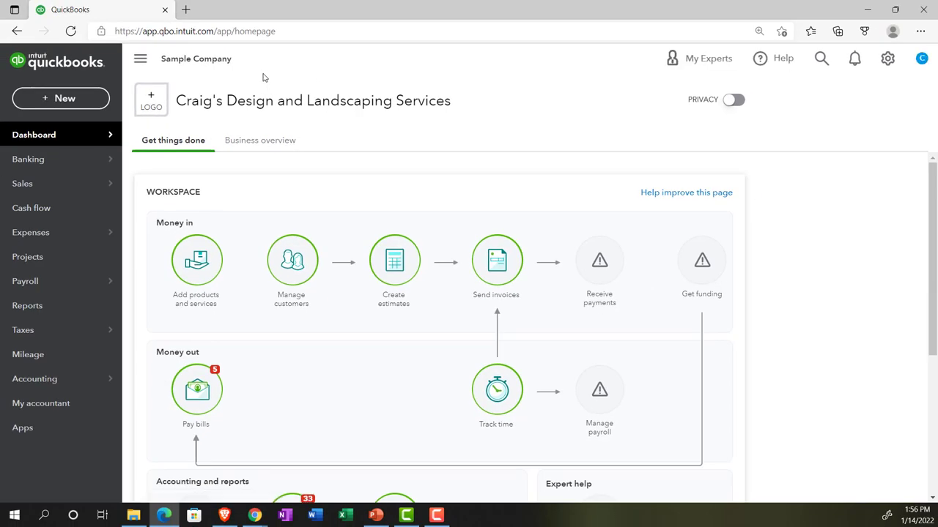
key(ctrl+plus)
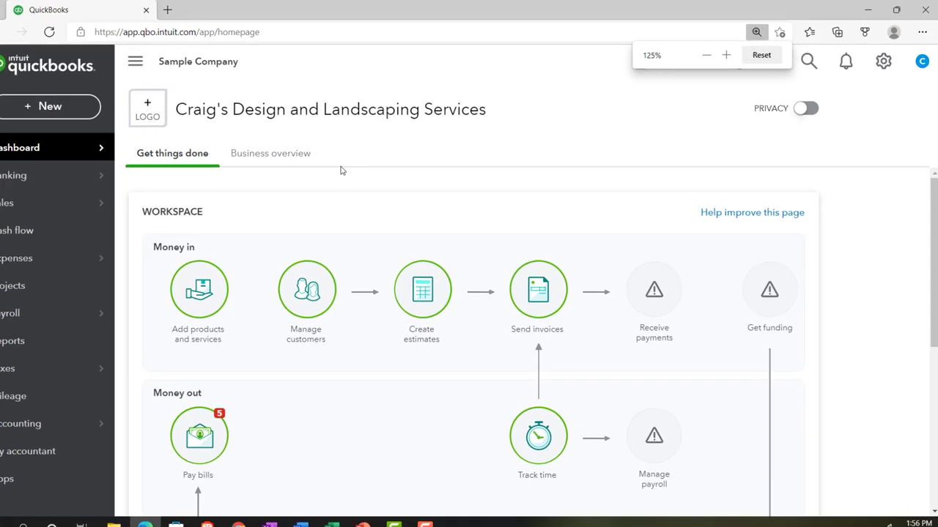
key(ctrl+plus)
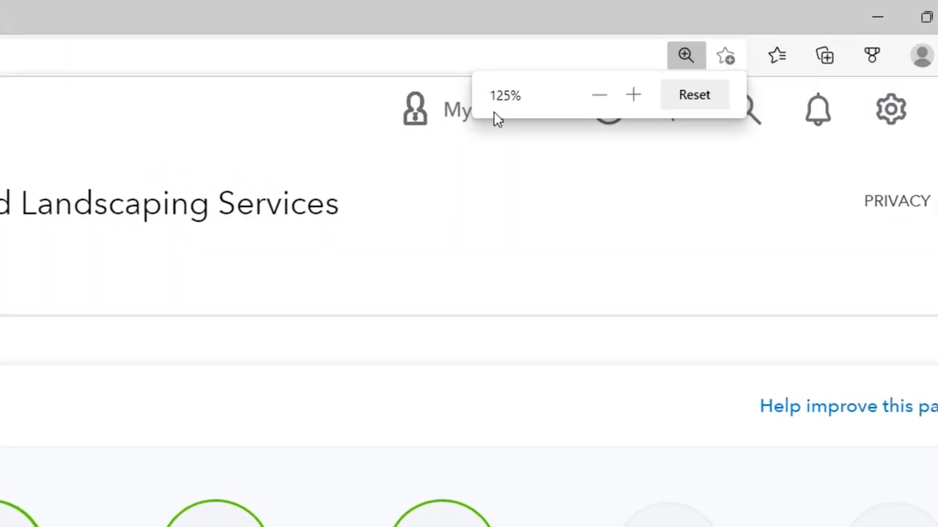
Switch to Chrome to view the Get Great Guitars home page and return to the sample company in Edge.
mouse_move(254, 518)
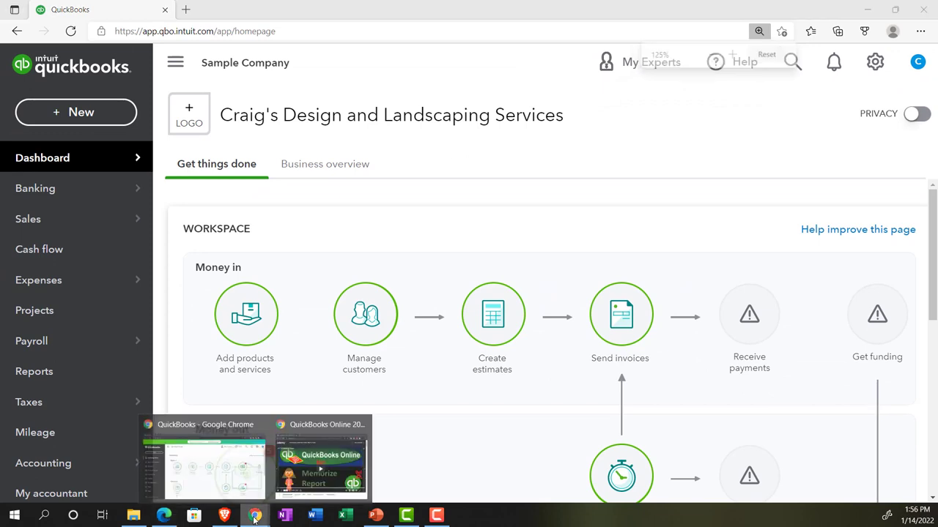
click(205, 463)
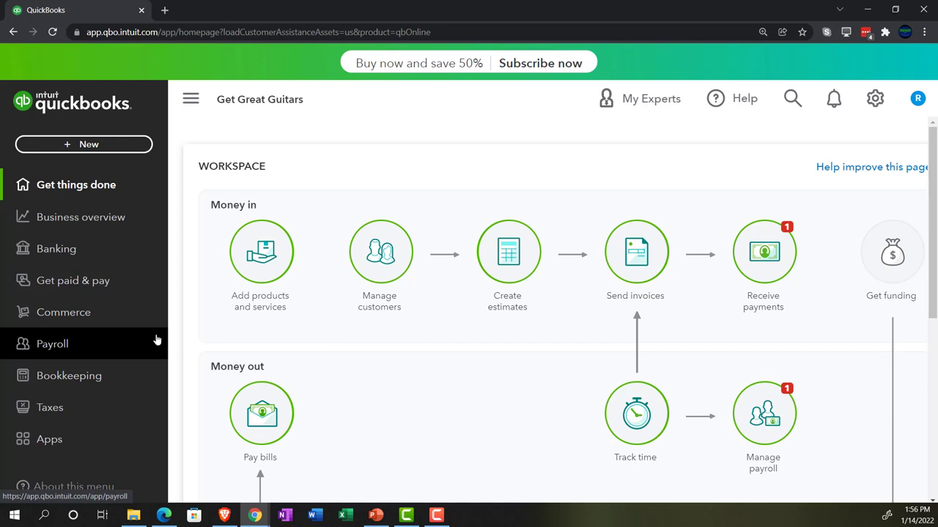
click(163, 515)
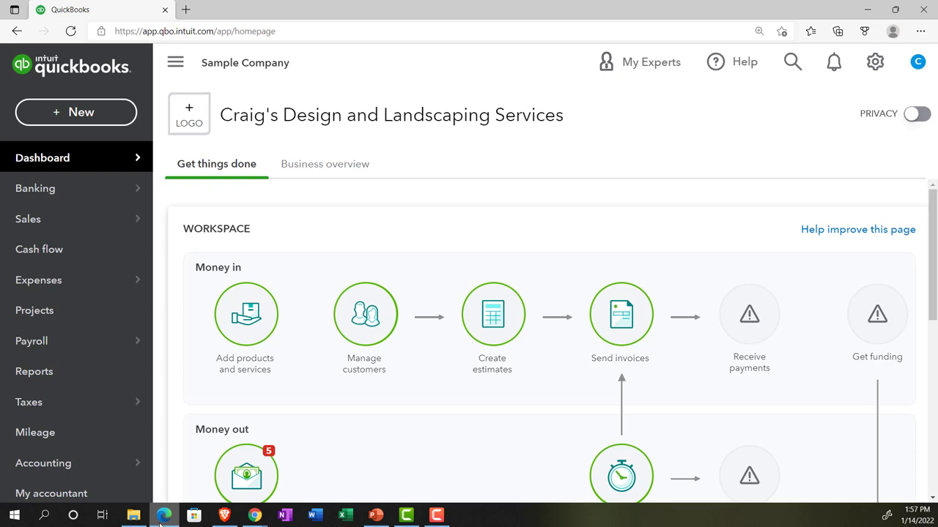
Duplicate the sample company's browser tab twice so that three copies are open.
right_click(143, 16)
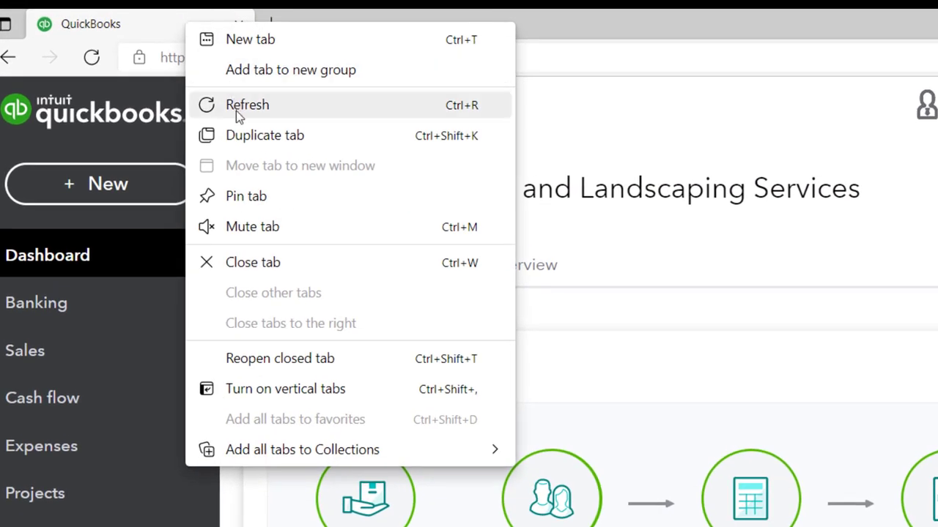
click(240, 137)
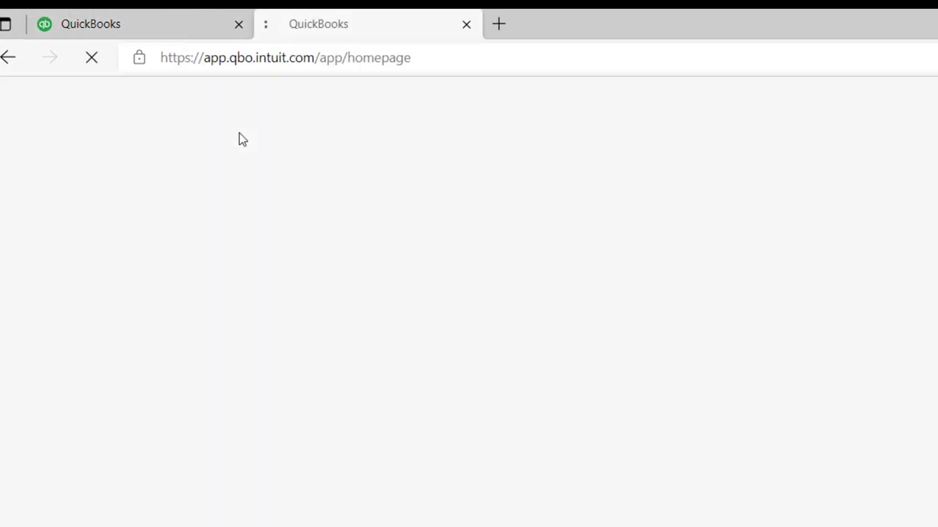
click(175, 22)
right_click(174, 22)
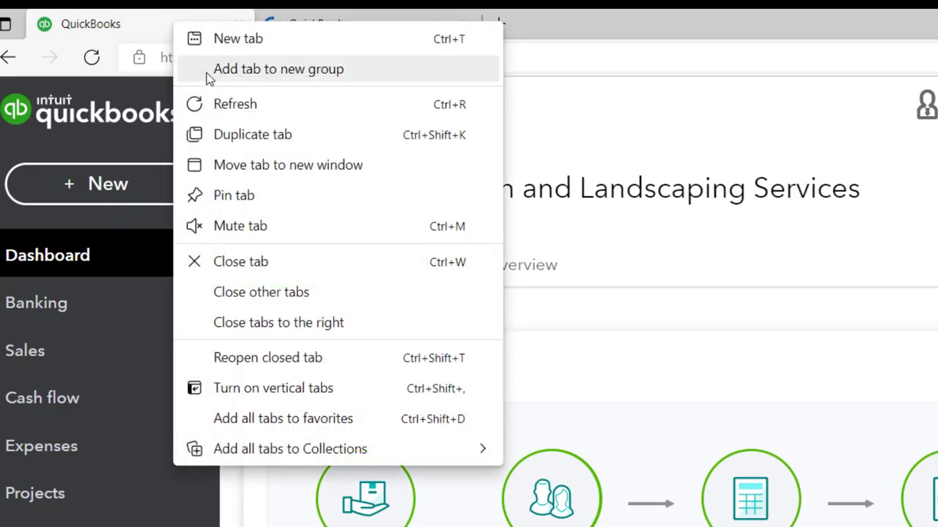
click(224, 134)
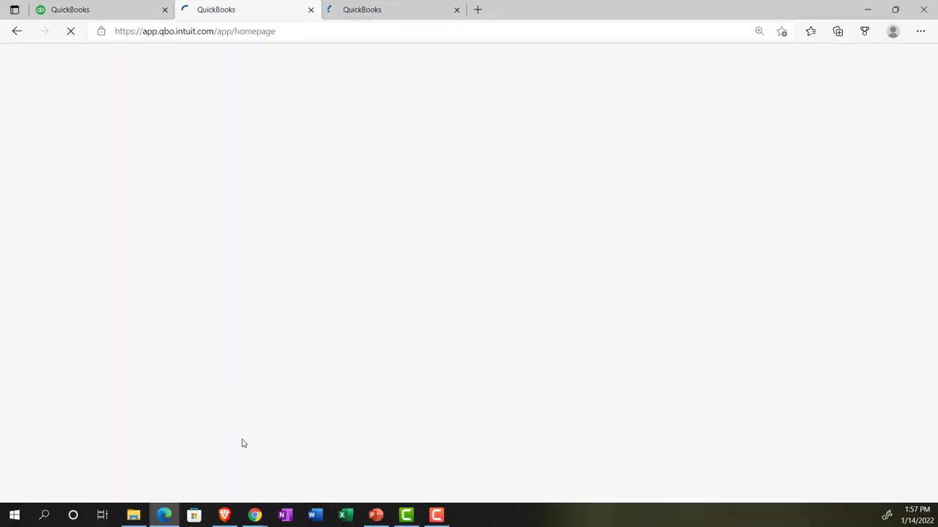
In Chrome, open the Reports page of Get Great Guitars and check the option for switching to Accountant view.
click(240, 496)
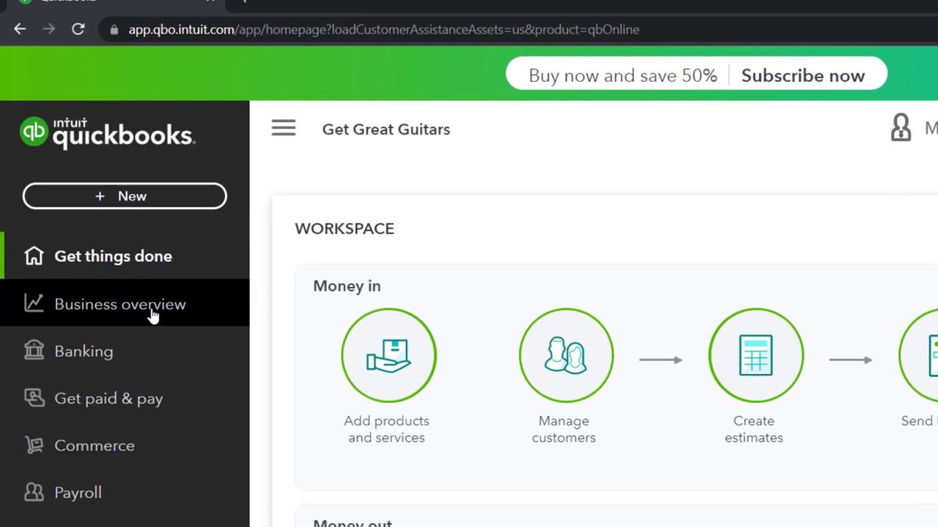
click(152, 313)
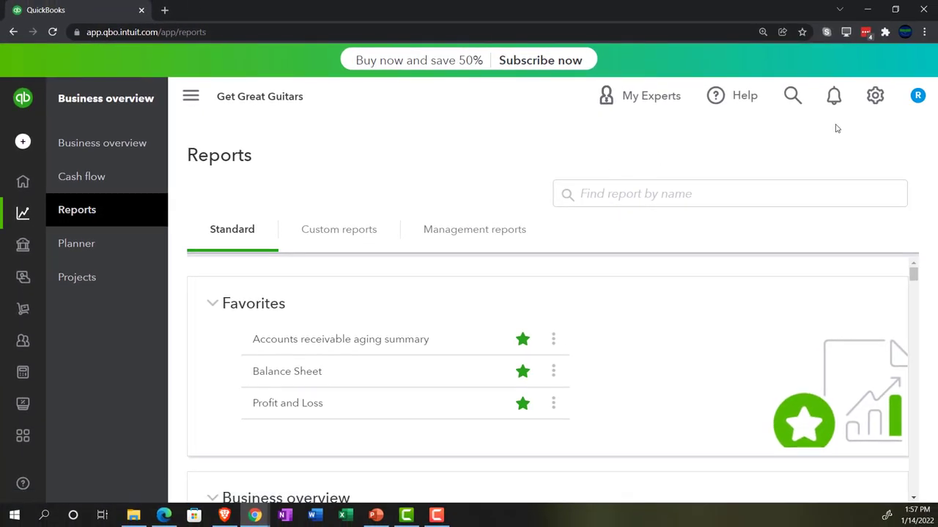
click(875, 98)
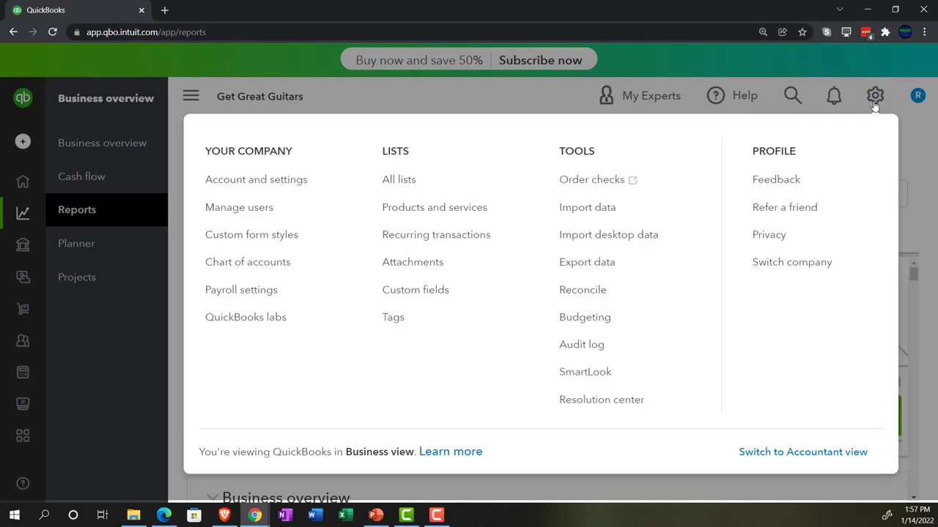
click(486, 84)
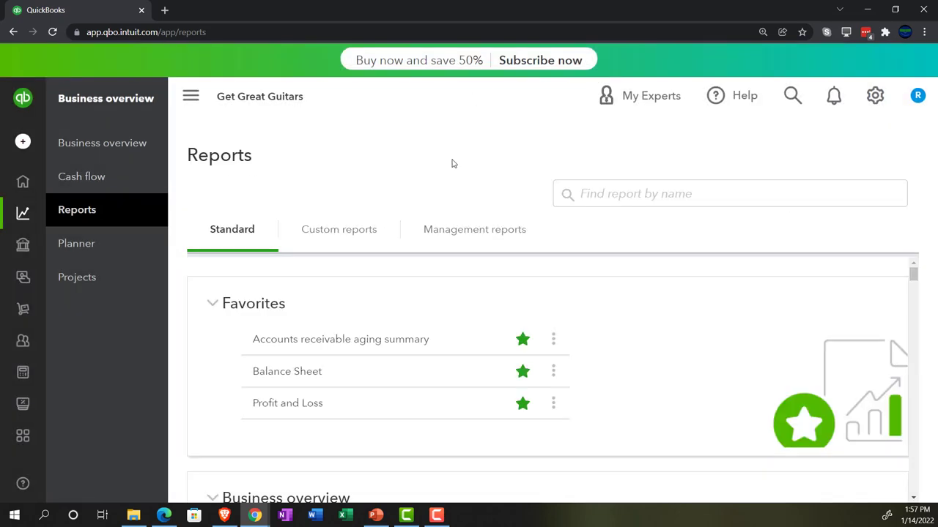
Switch back to Edge and open the Balance Sheet report in the sample company's second browser tab.
click(166, 515)
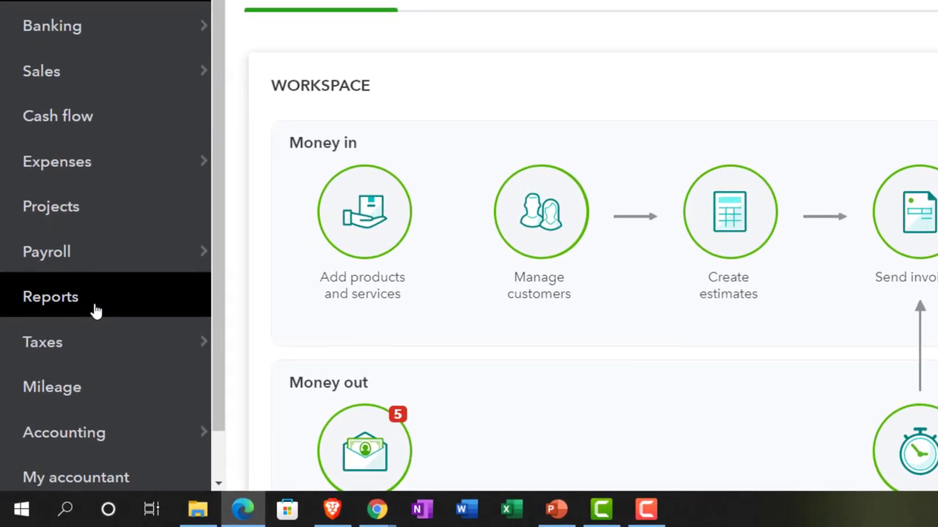
click(95, 312)
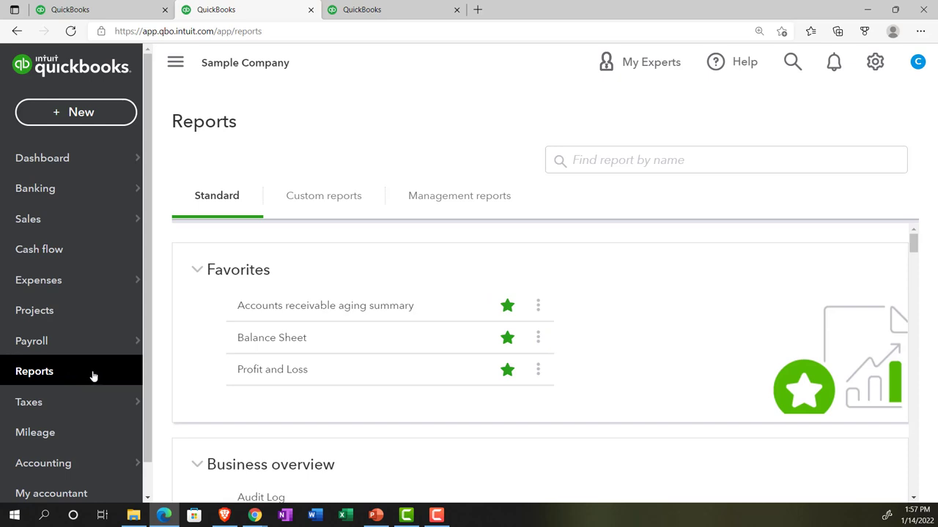
click(255, 345)
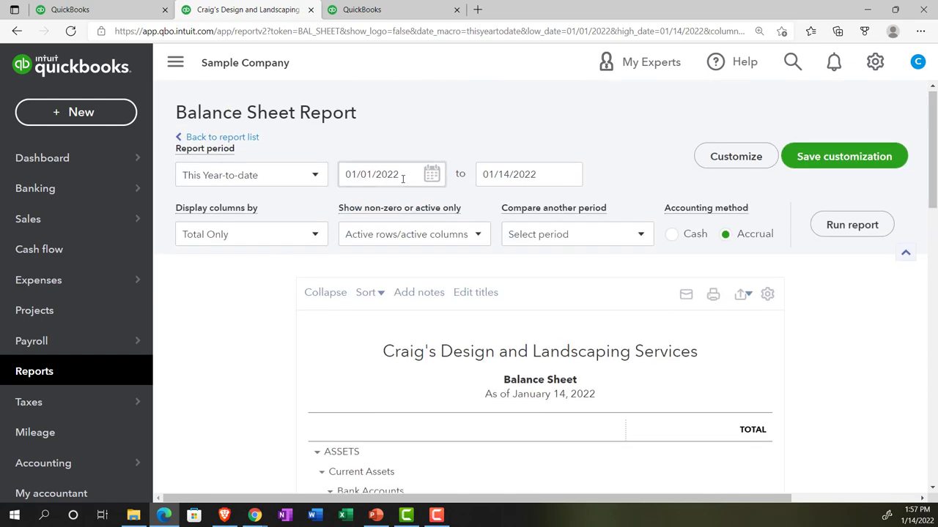
Run the Balance Sheet for 01/01/2021 to 12/31/2021 and collapse the navigation sidebar.
text(01/01/2021)
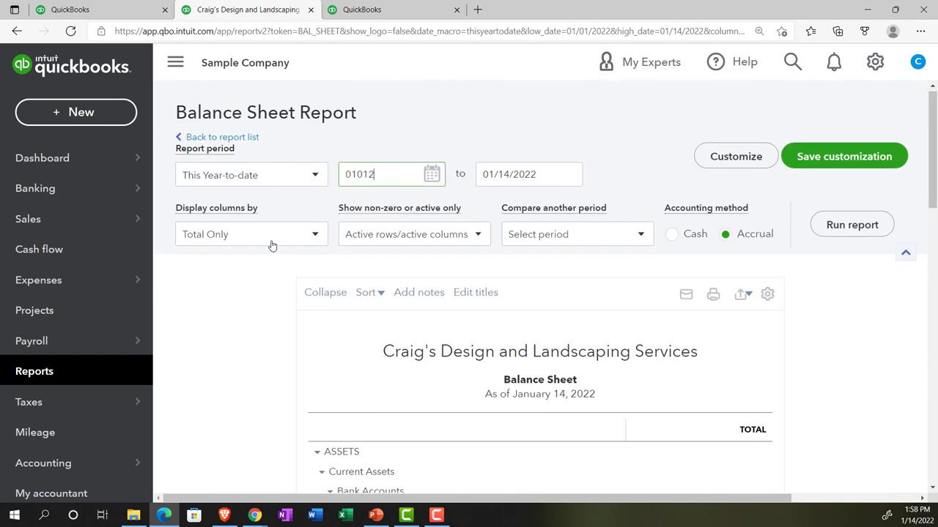
key(Tab)
text(12/)
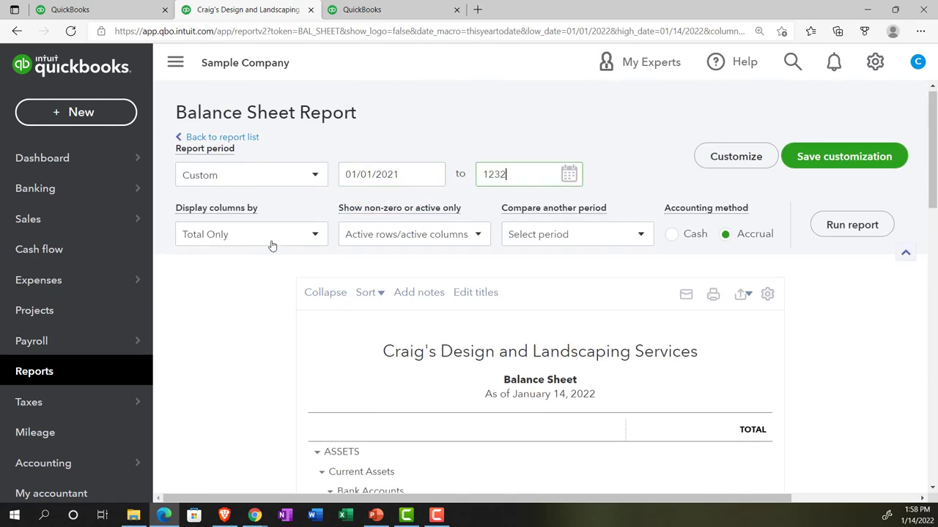
text(31/2021)
key(Tab)
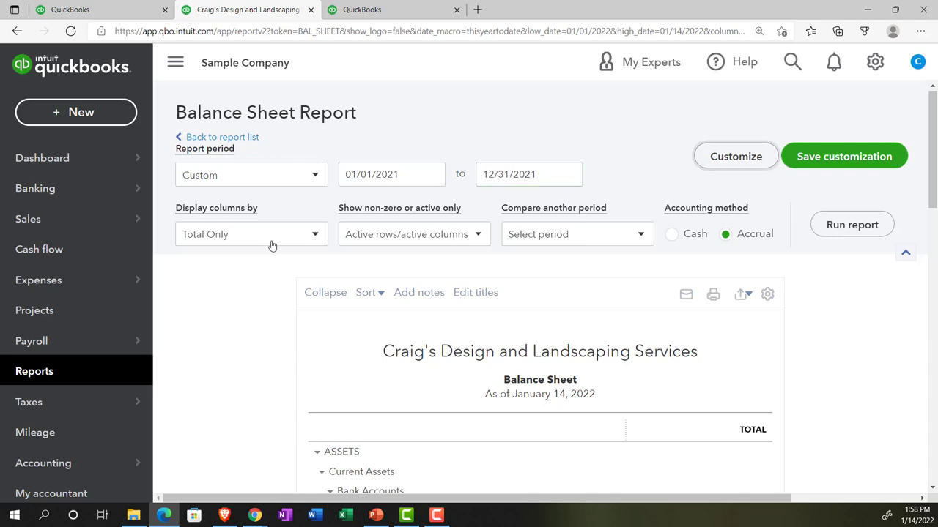
click(818, 224)
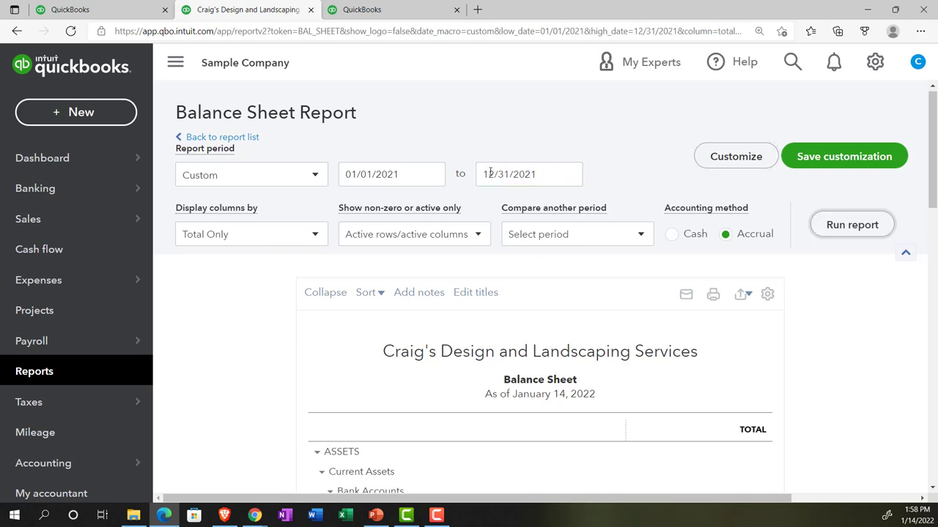
scroll(379, 142, down, 3)
click(175, 62)
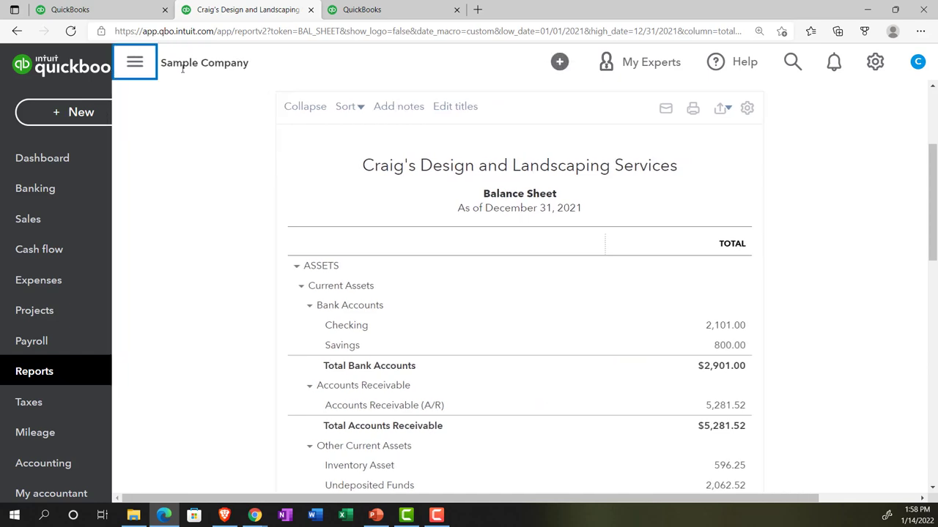
Open the Profit and Loss report in the sample company's third browser tab.
click(363, 10)
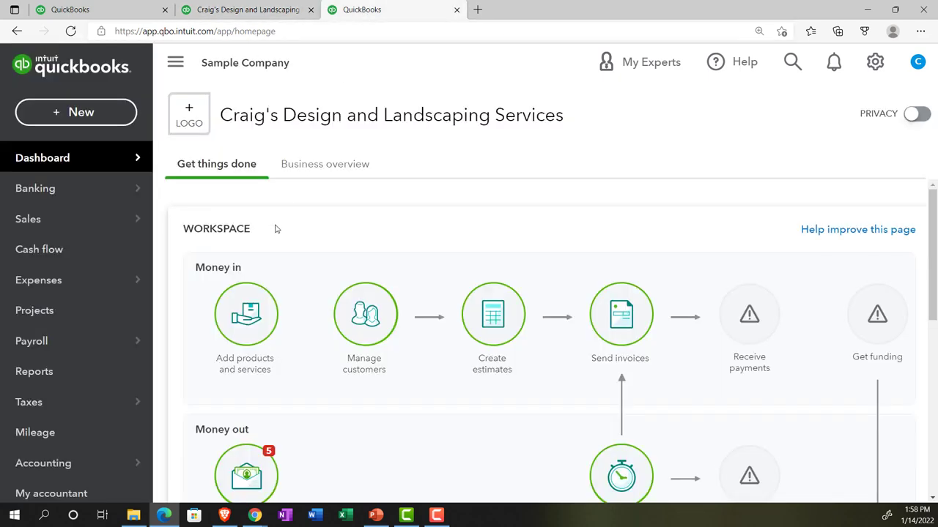
click(42, 373)
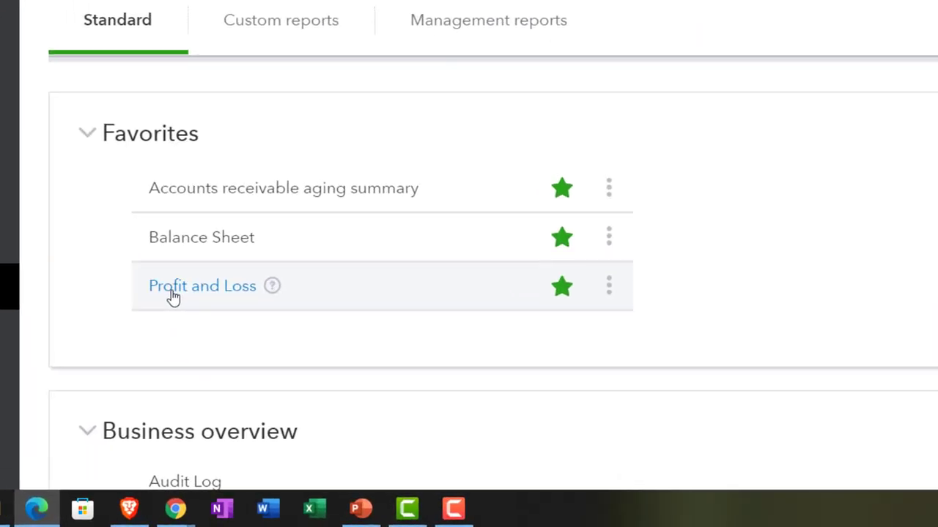
click(173, 297)
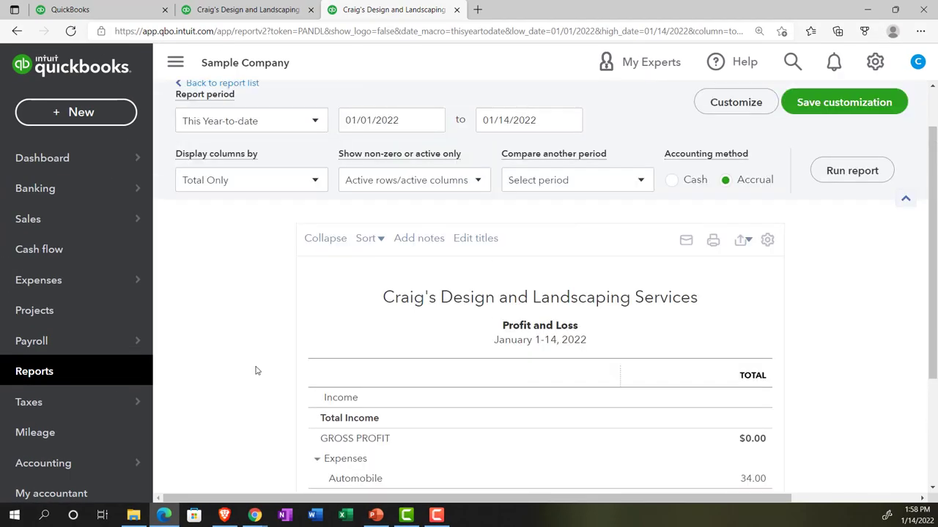
Run the Profit and Loss for 01/01/2021 to 12/31/2021 and collapse the navigation sidebar.
scroll(256, 371, up, 1)
click(398, 180)
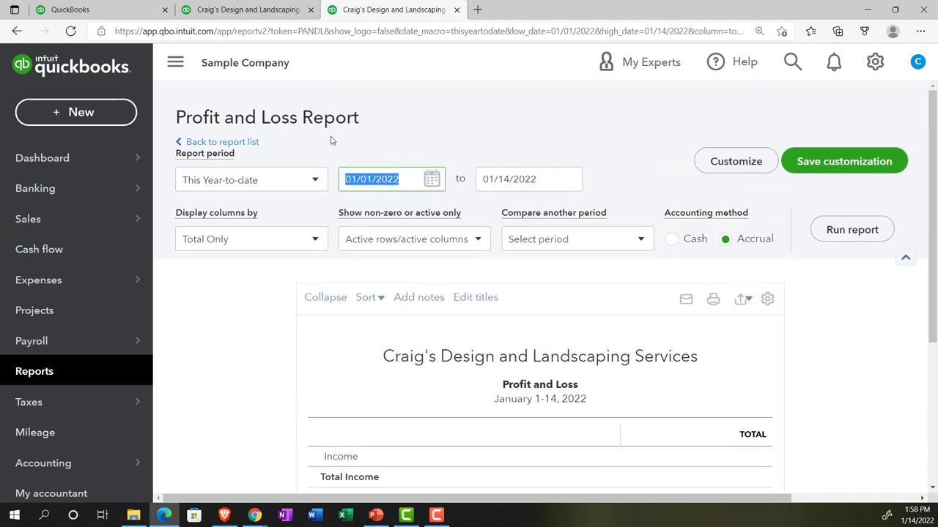
text(01/01/2021)
key(Tab)
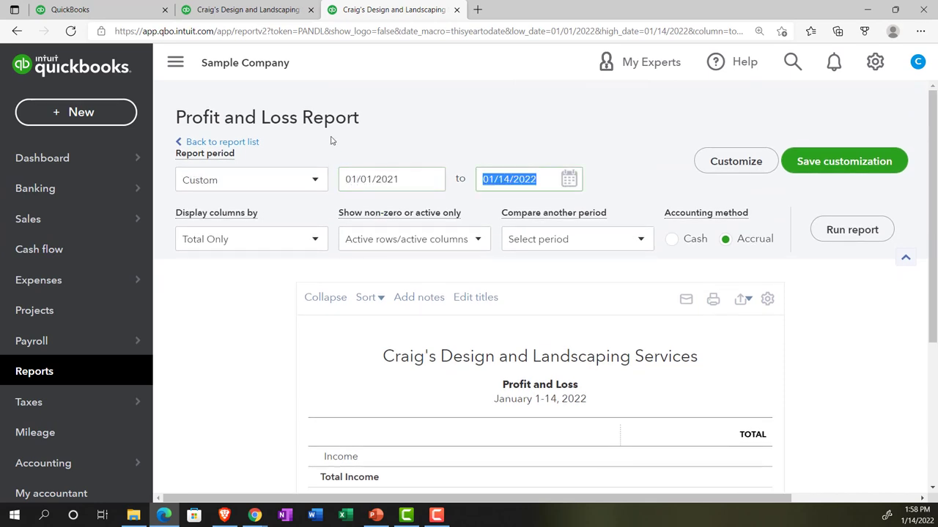
text(12/31/2021)
key(Tab)
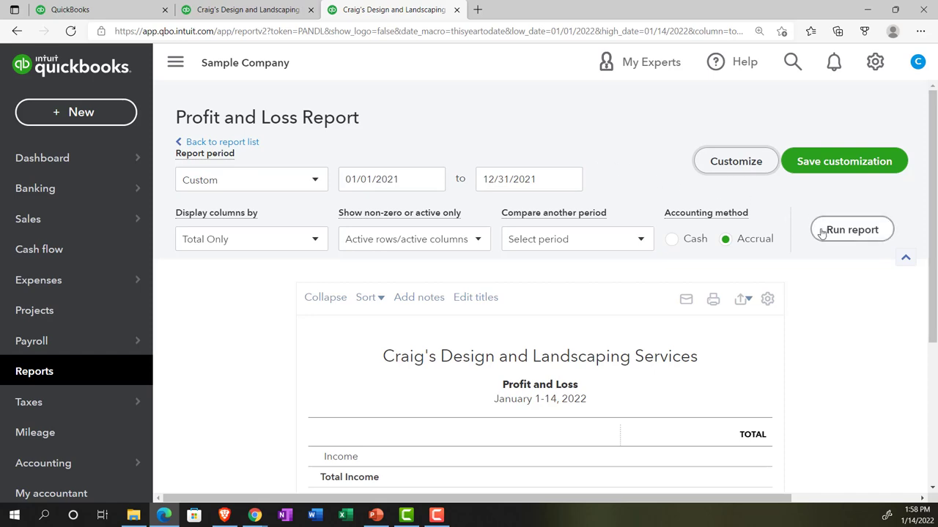
click(821, 231)
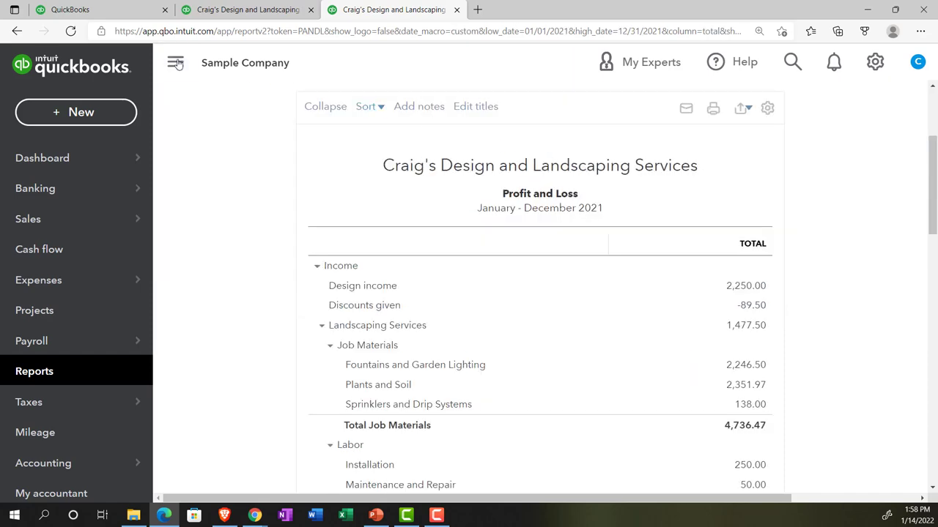
click(177, 63)
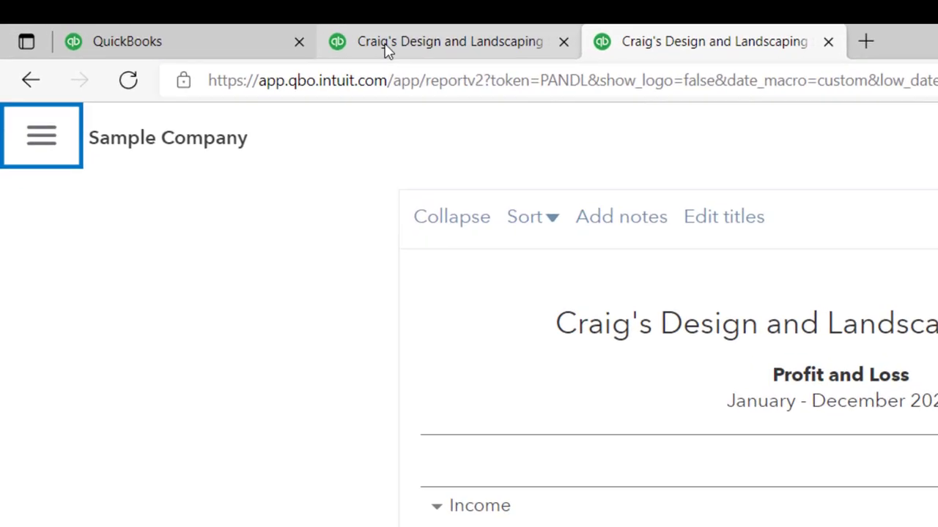
Return to the Balance Sheet report and enlarge the page for reading.
click(387, 46)
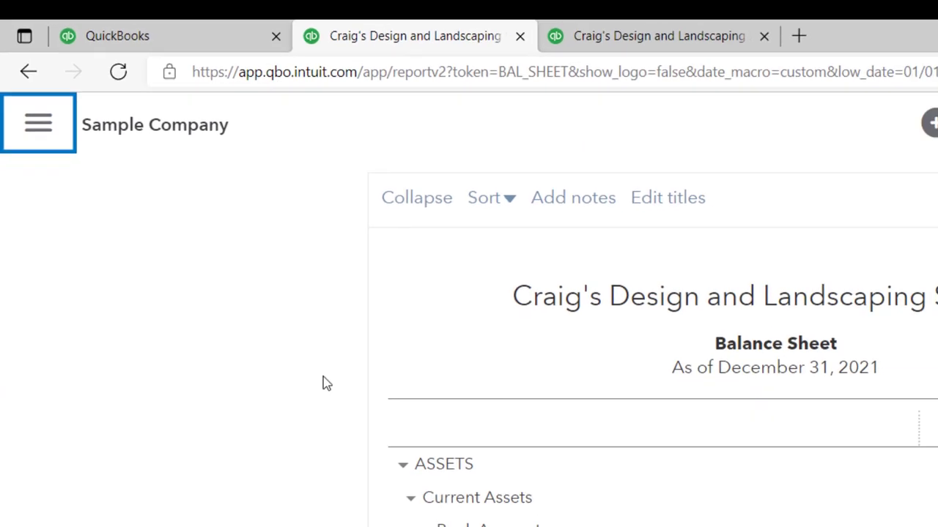
key(ctrl+plus)
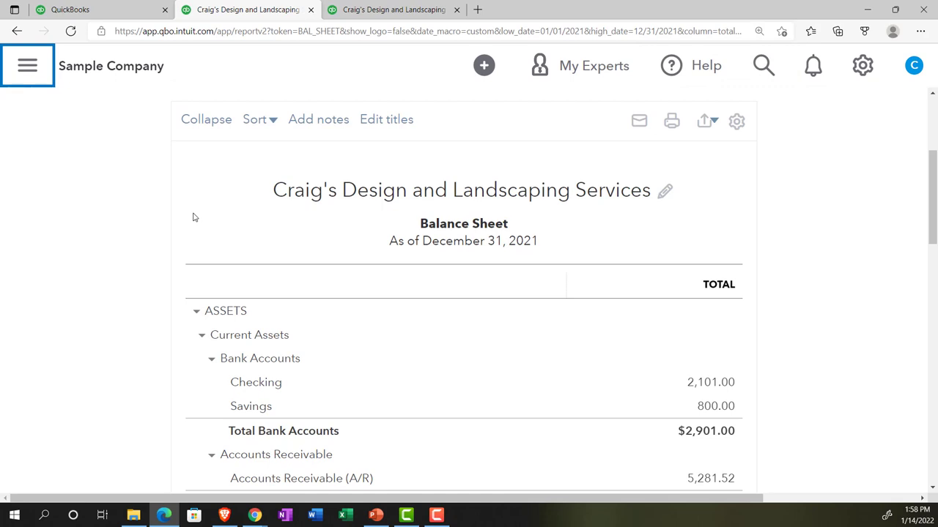
Customize the Balance Sheet to show numbers without cents and negative numbers as (100) in red.
scroll(194, 217, up, 3)
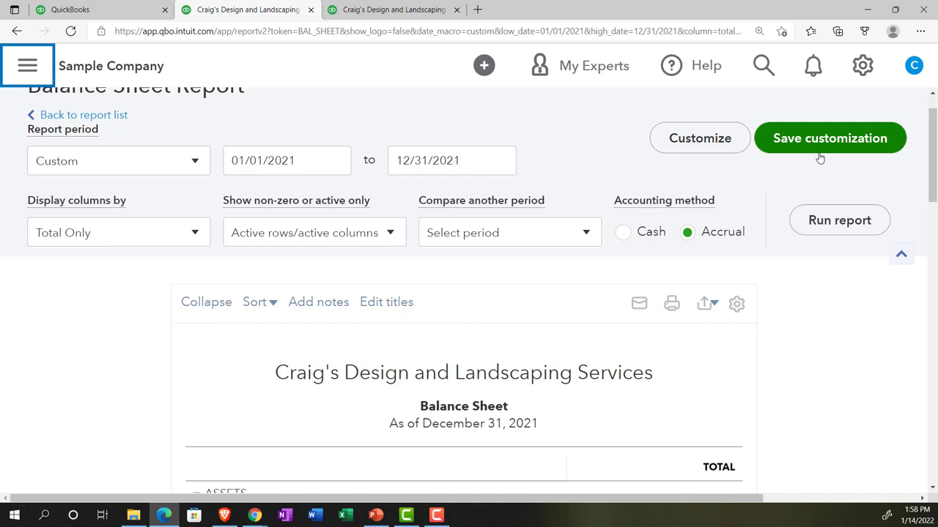
click(710, 149)
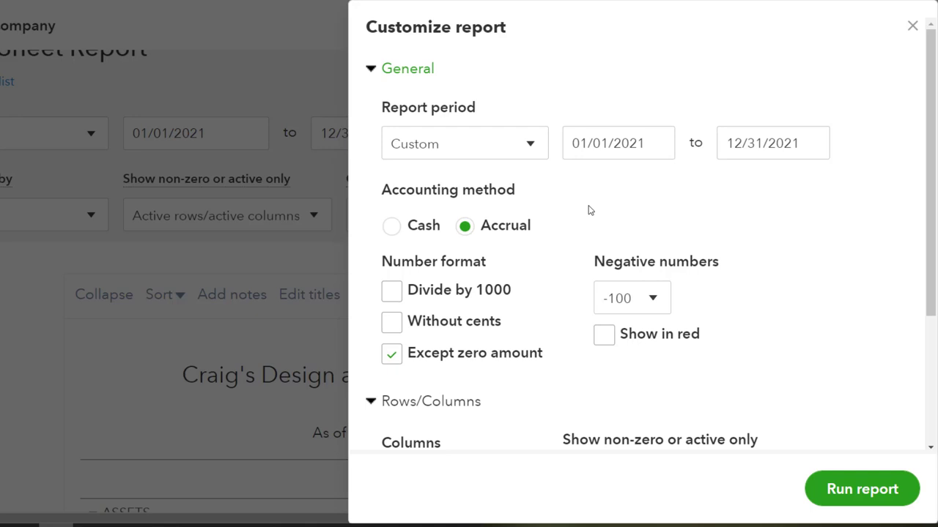
scroll(589, 210, down, 1)
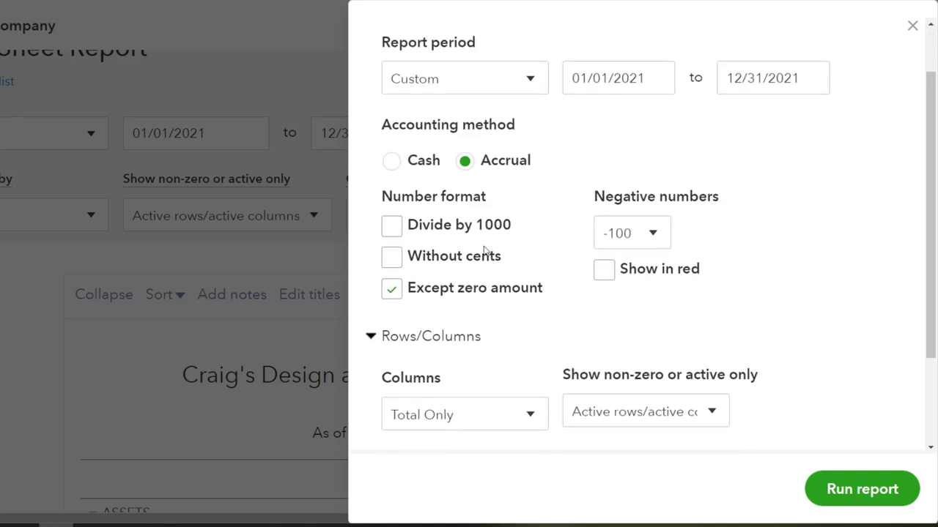
click(392, 259)
click(654, 234)
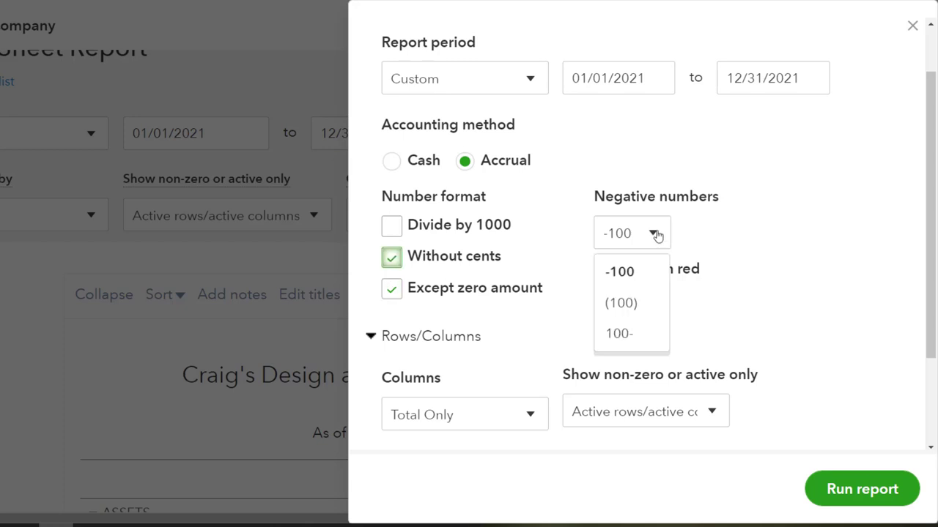
click(635, 309)
click(605, 273)
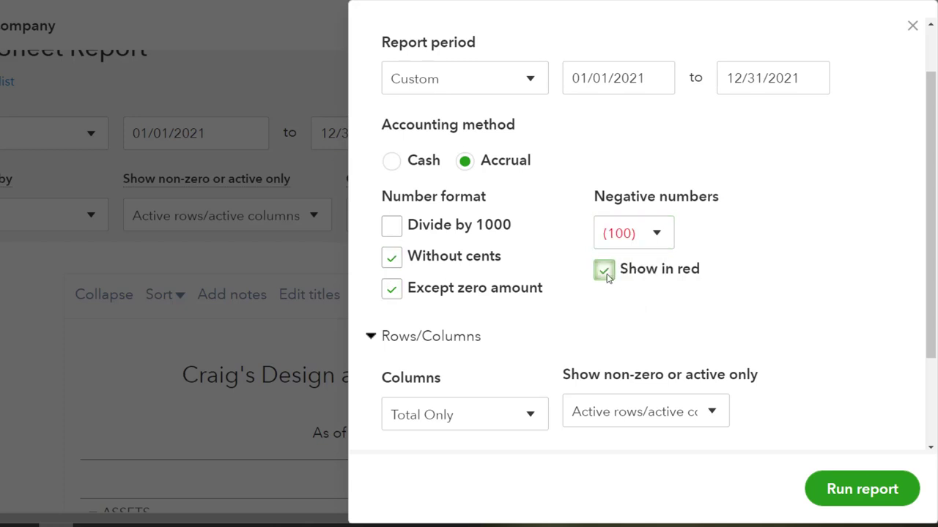
Remove the date prepared, time prepared and report basis from the Balance Sheet's footer and run the report.
scroll(606, 278, down, 2)
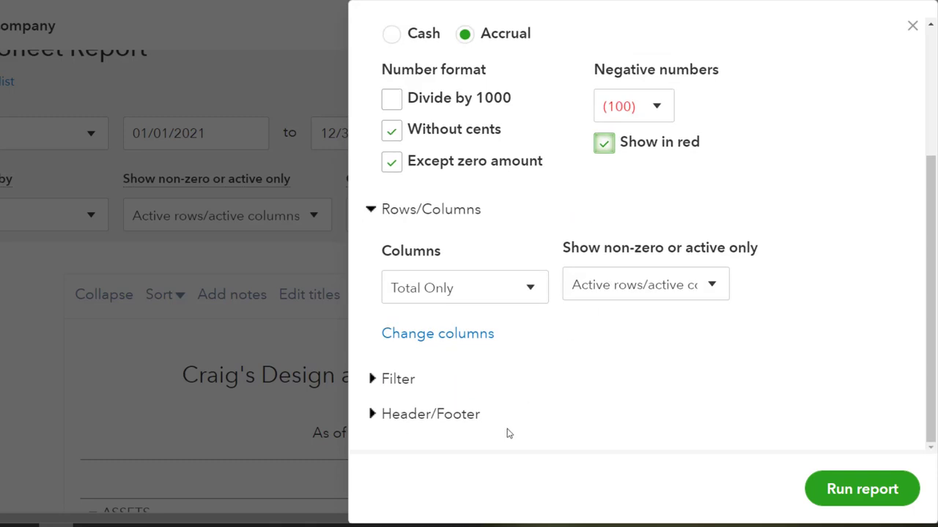
click(381, 416)
scroll(397, 379, down, 3)
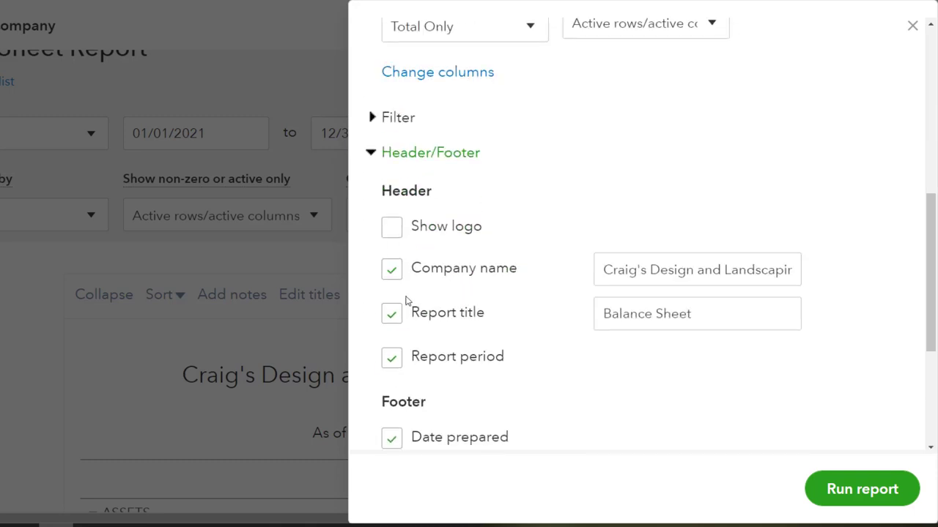
click(392, 271)
click(392, 270)
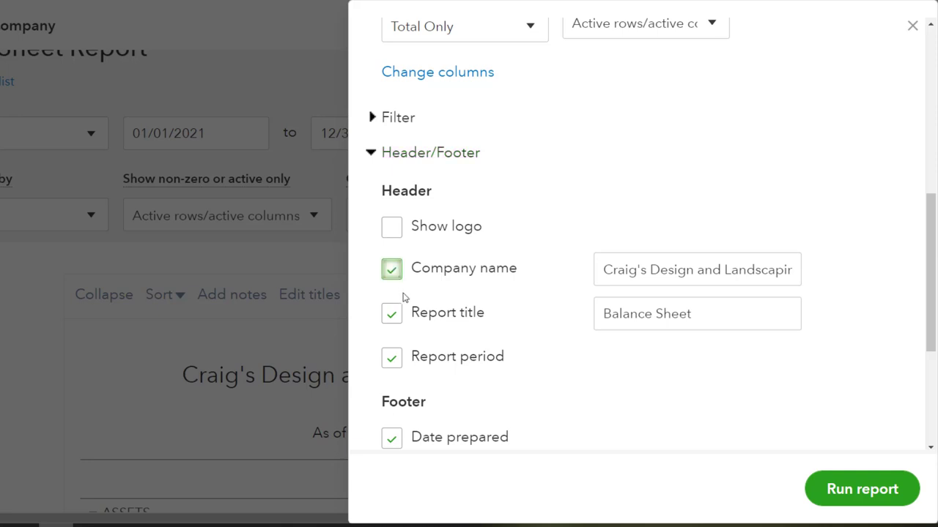
scroll(403, 296, down, 2)
click(392, 308)
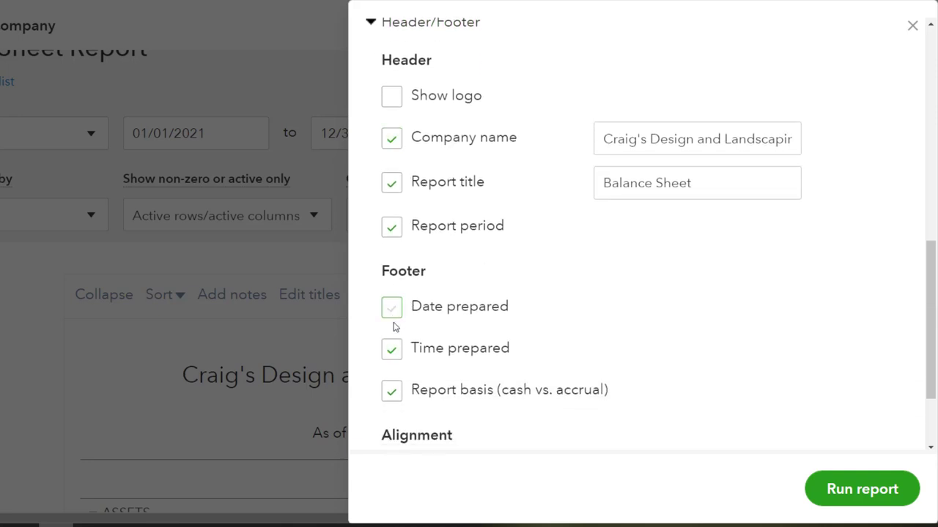
click(392, 350)
click(393, 392)
click(837, 490)
Review the reformatted Balance Sheet and start saving its customization under the name Balance Sheet External Use.
scroll(525, 379, down, 3)
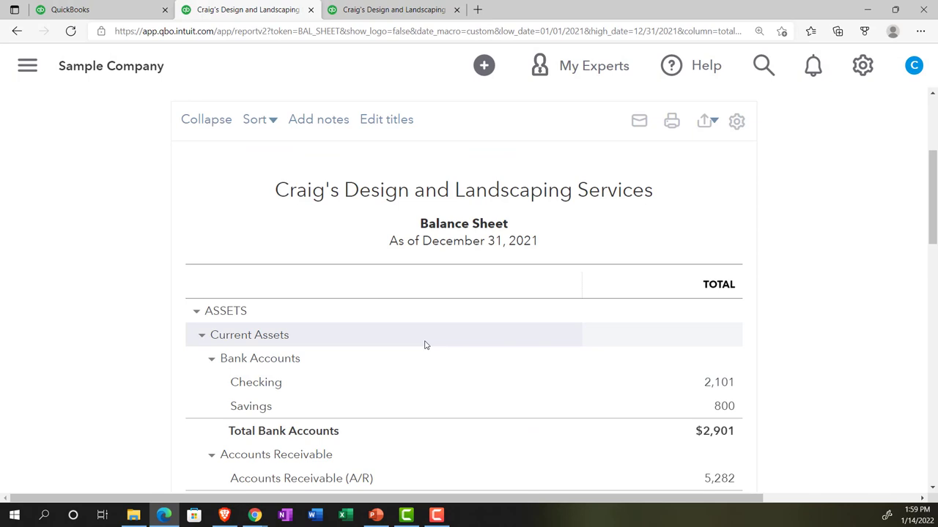
scroll(425, 345, down, 5)
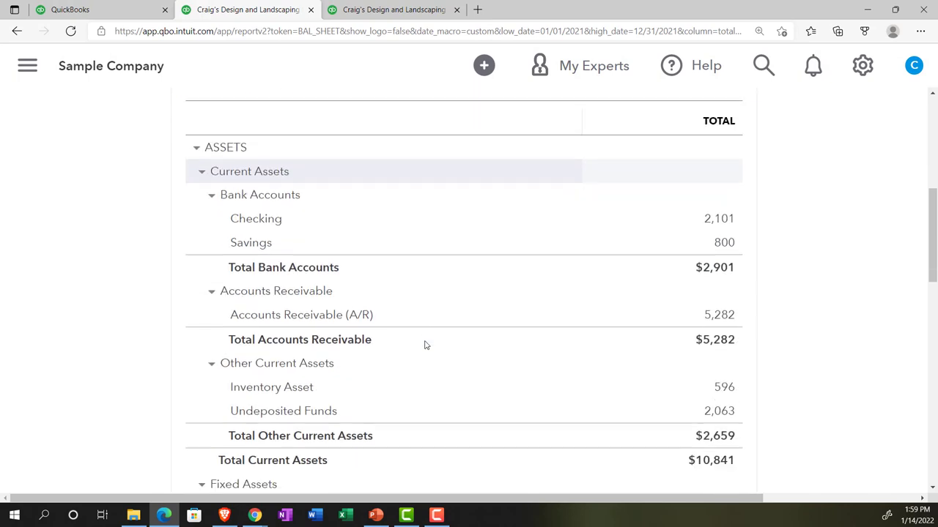
scroll(425, 345, down, 6)
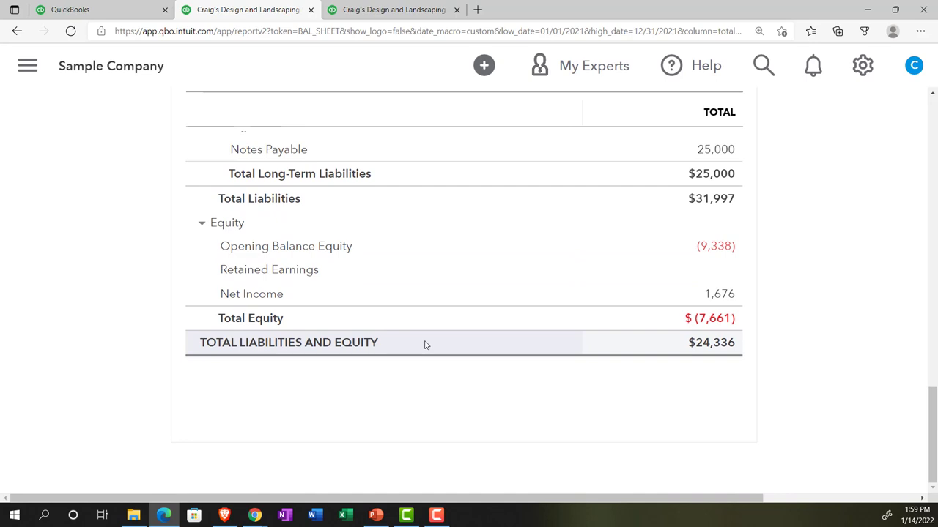
scroll(425, 345, up, 10)
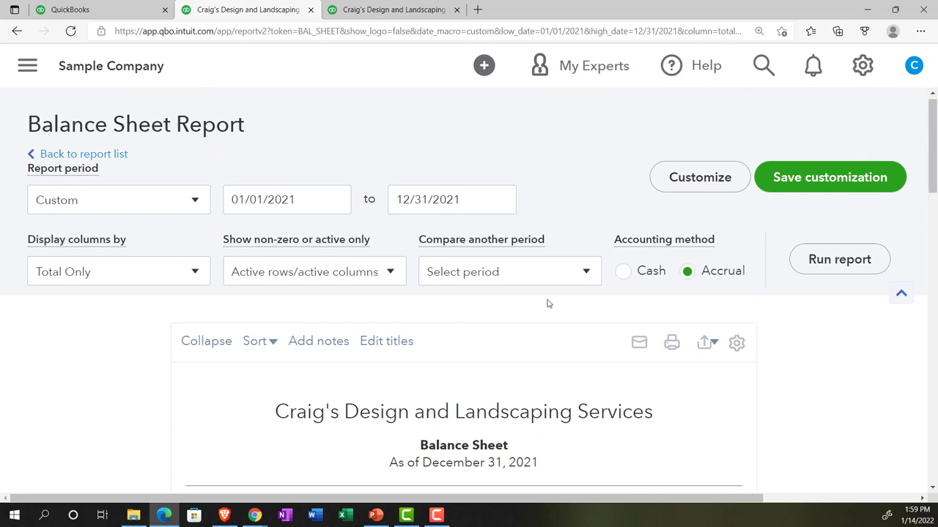
click(818, 185)
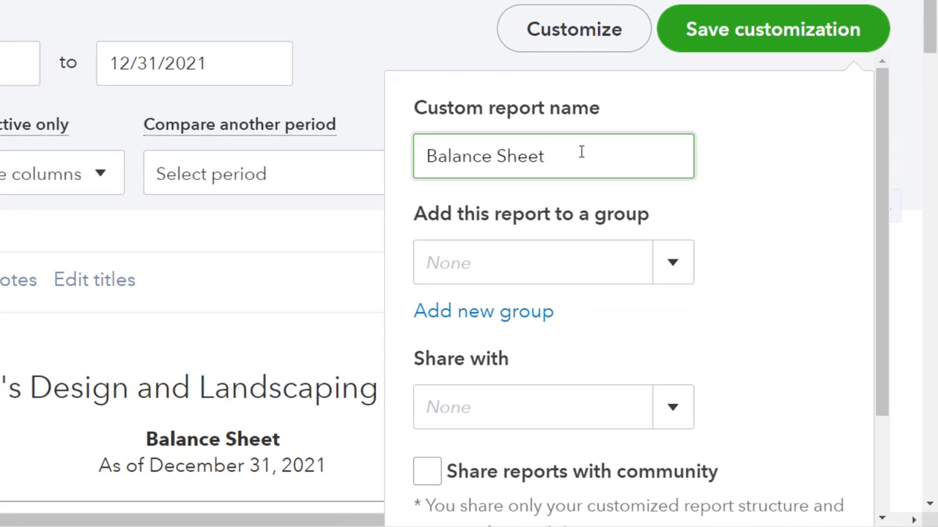
text(External Use)
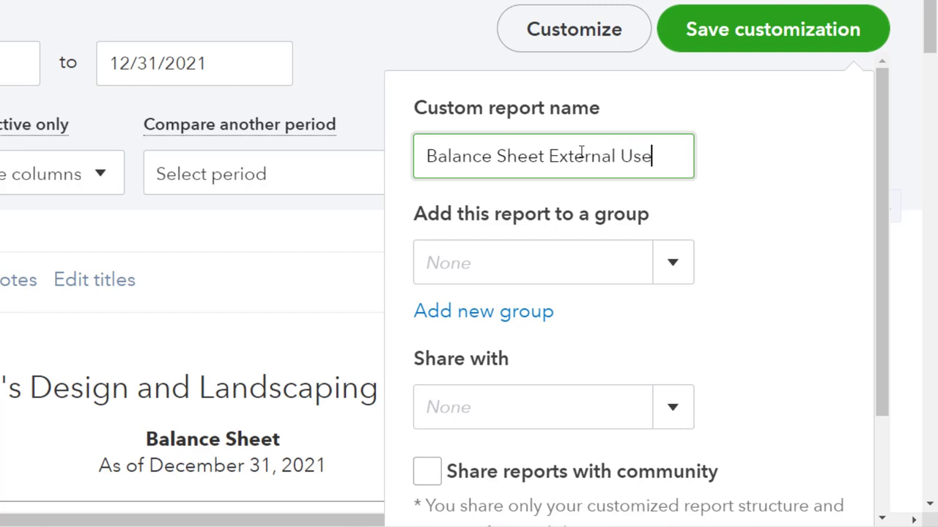
key(Tab)
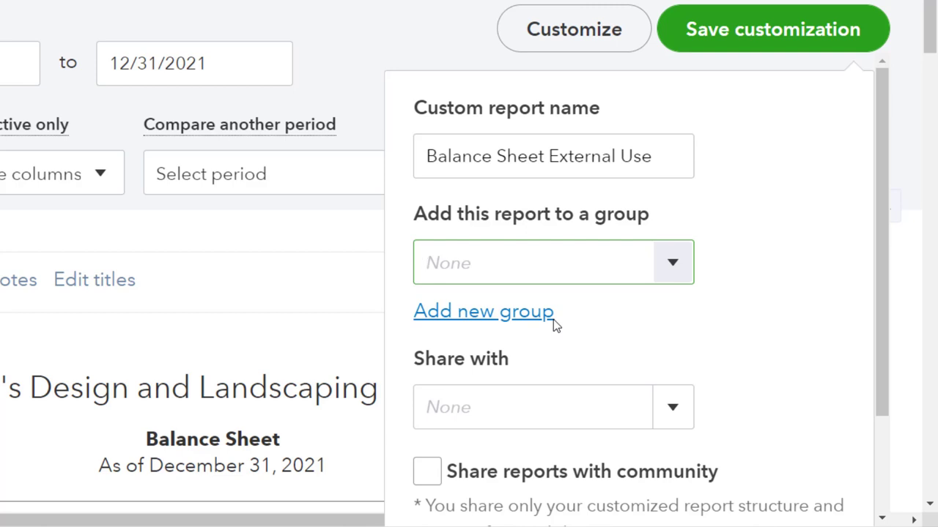
Add a new report group named with a person's first name for the custom Balance Sheet.
scroll(554, 323, down, 1)
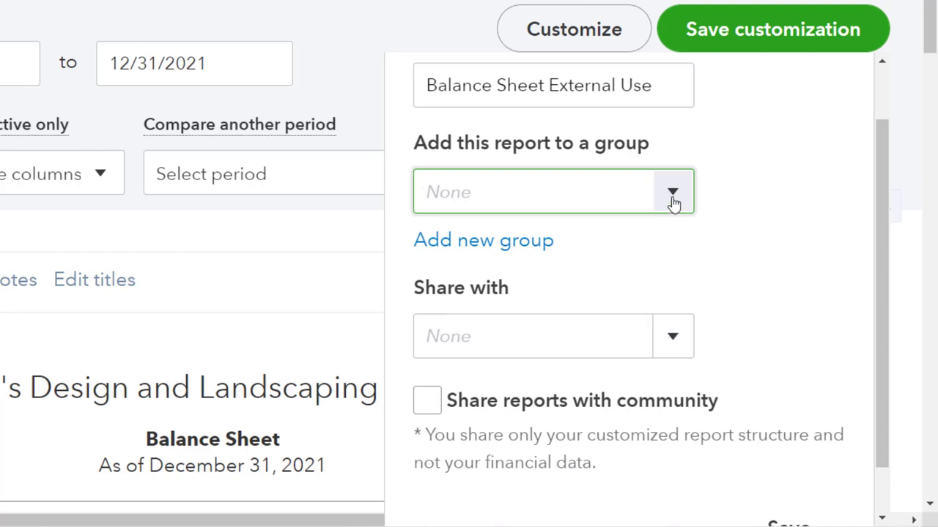
click(492, 247)
click(483, 300)
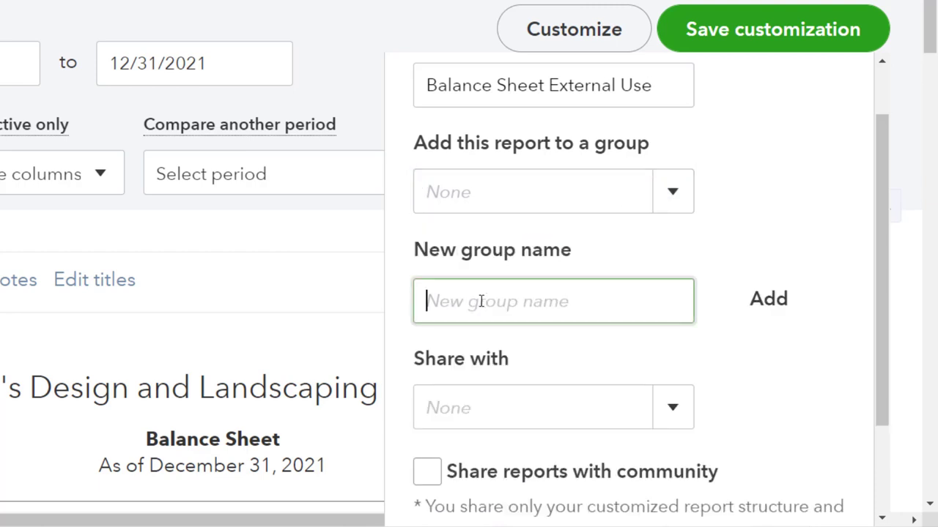
text(Robertr)
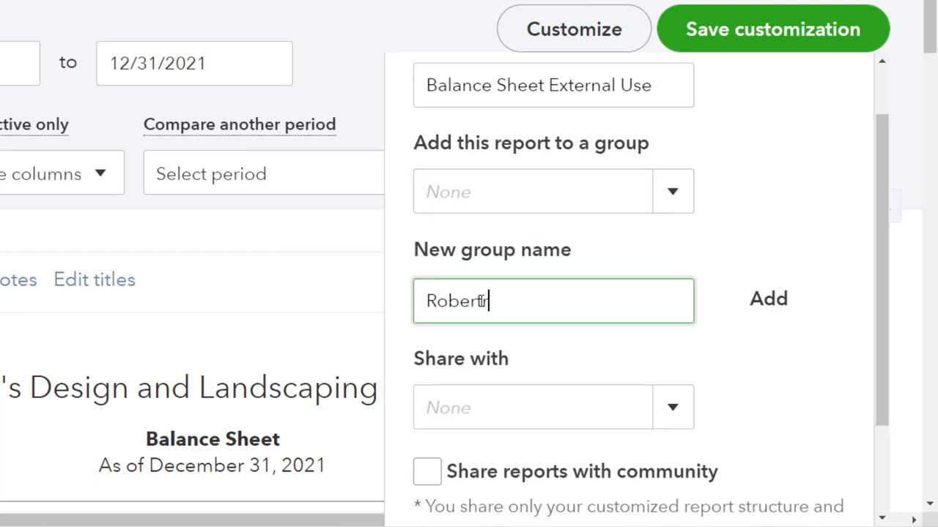
key(Tab)
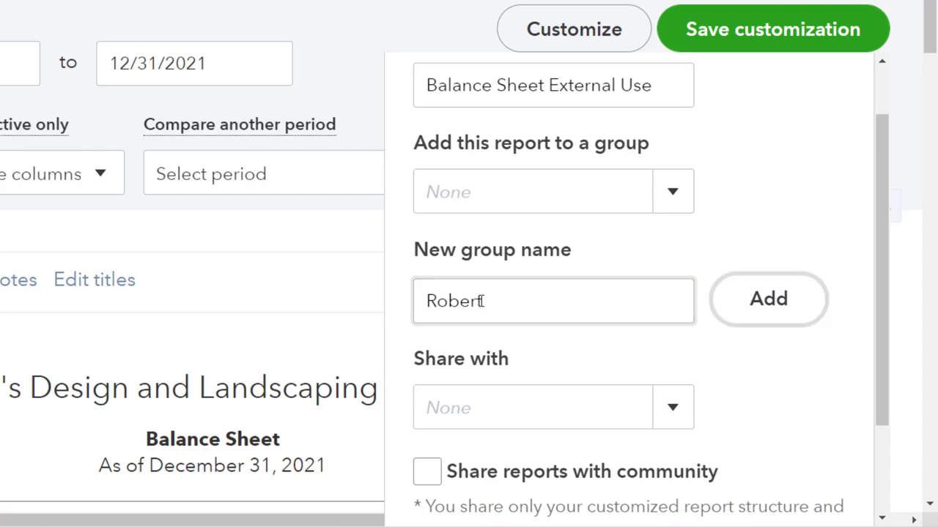
click(746, 321)
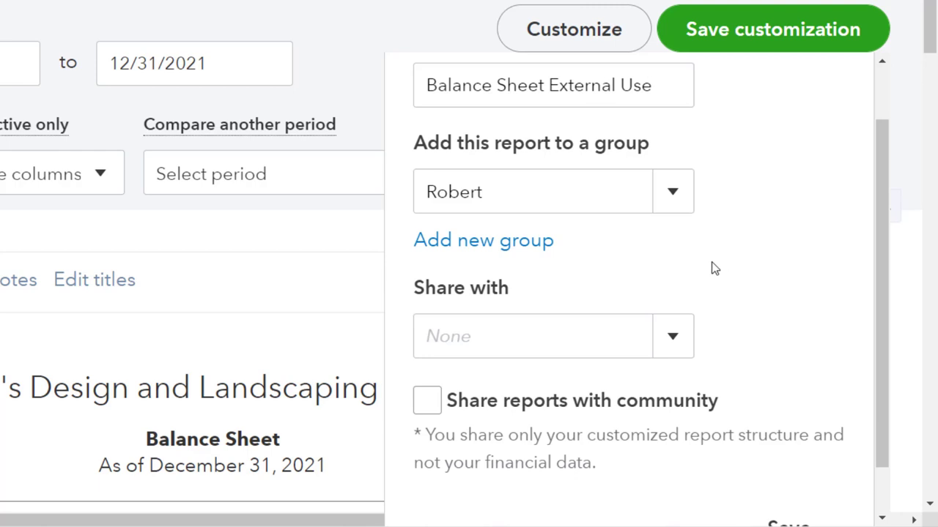
Keep the new group assigned to the custom Balance Sheet, leave sharing at None and save the customization.
click(679, 199)
click(526, 253)
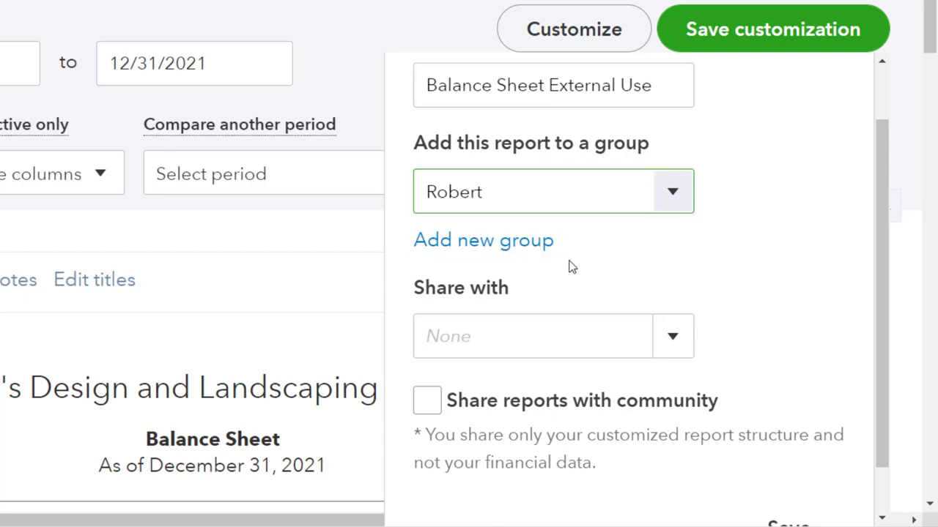
scroll(657, 250, down, 1)
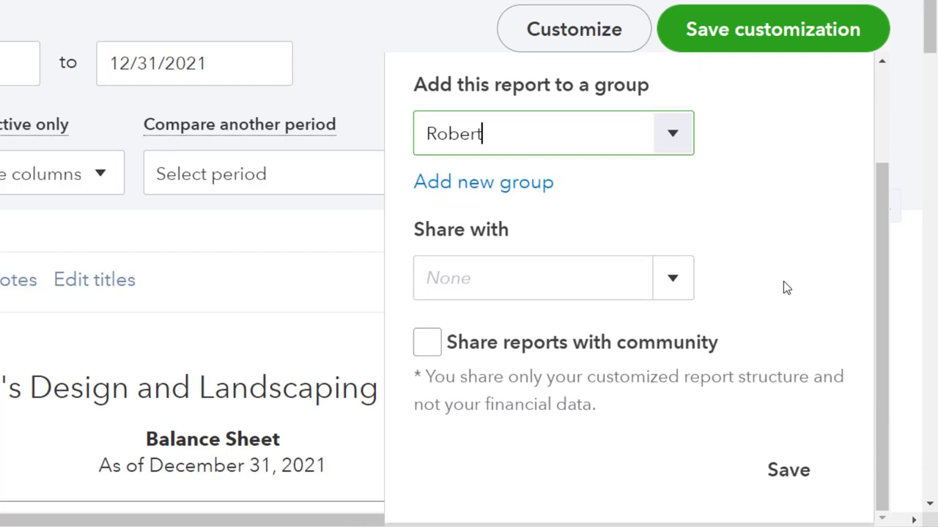
click(791, 472)
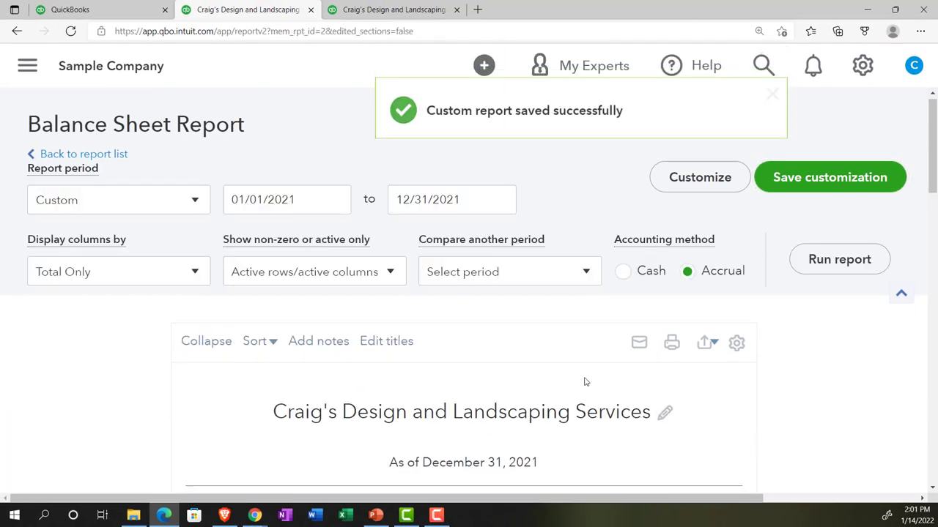
scroll(523, 383, down, 3)
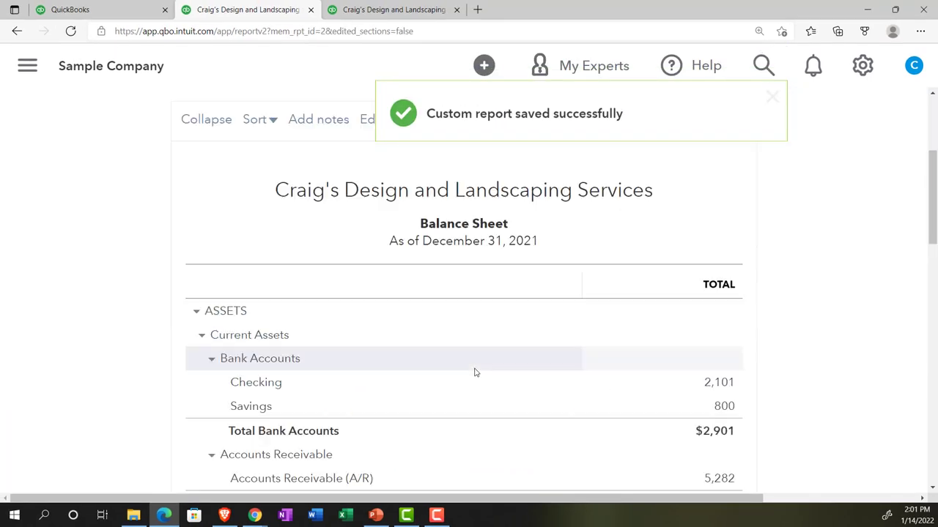
Check the saved report and its new group in the first browser tab's custom reports list, with the navigation sidebar collapsed.
click(117, 11)
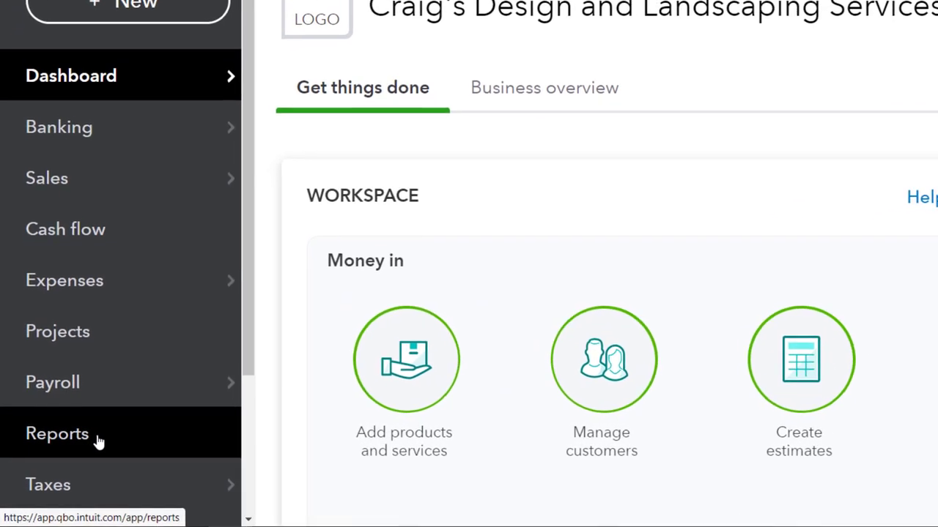
click(97, 441)
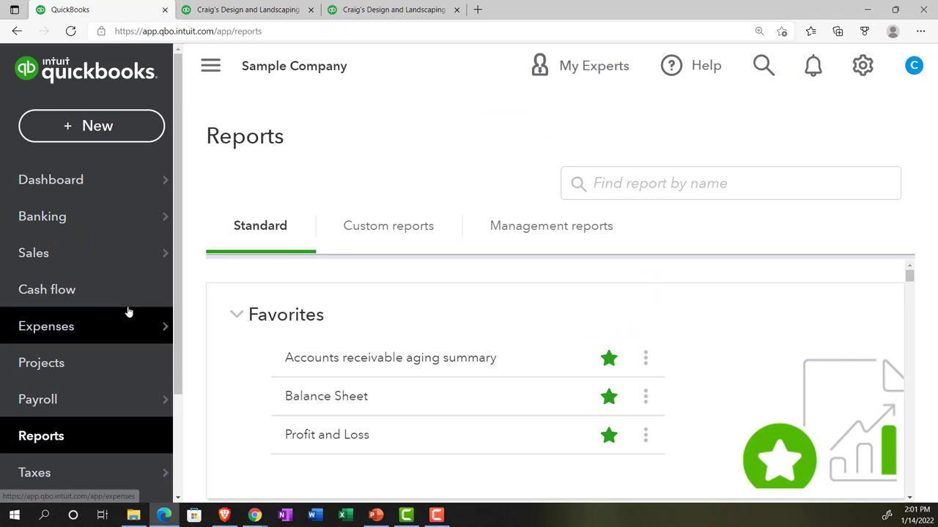
mouse_move(129, 312)
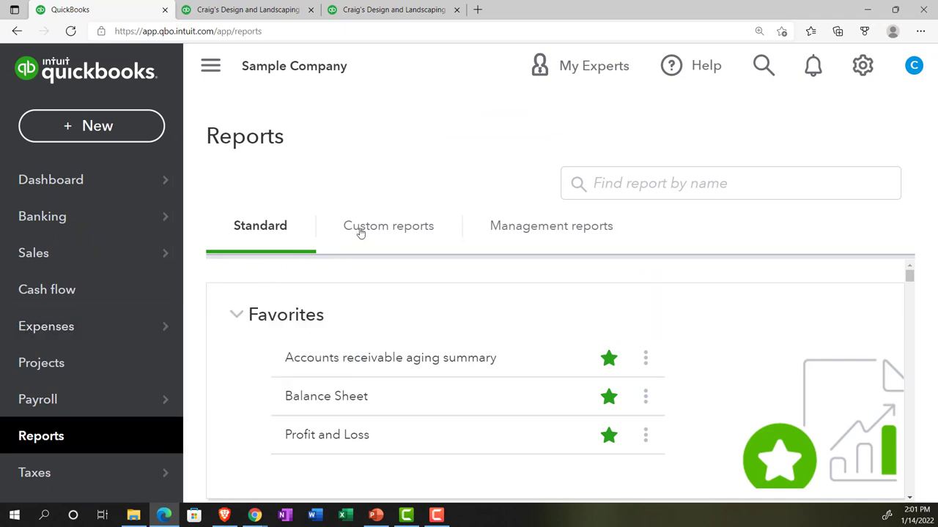
click(359, 233)
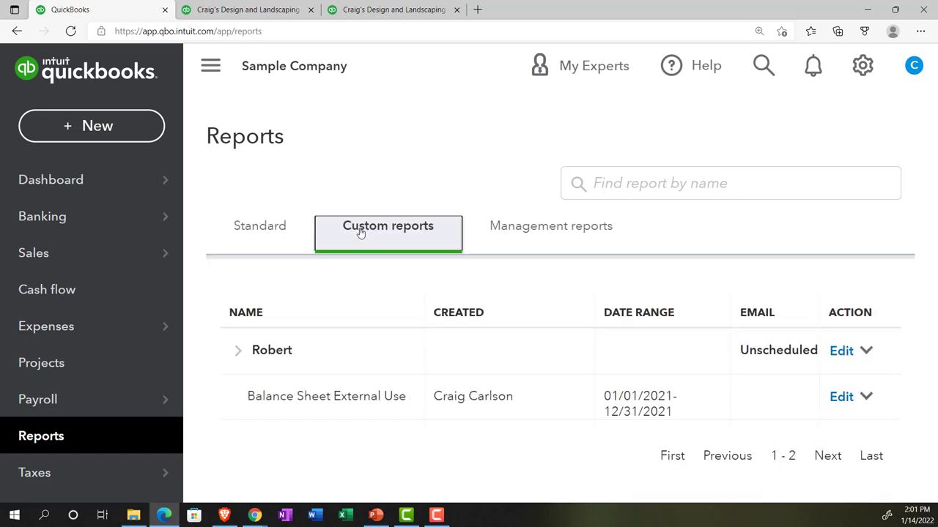
click(210, 66)
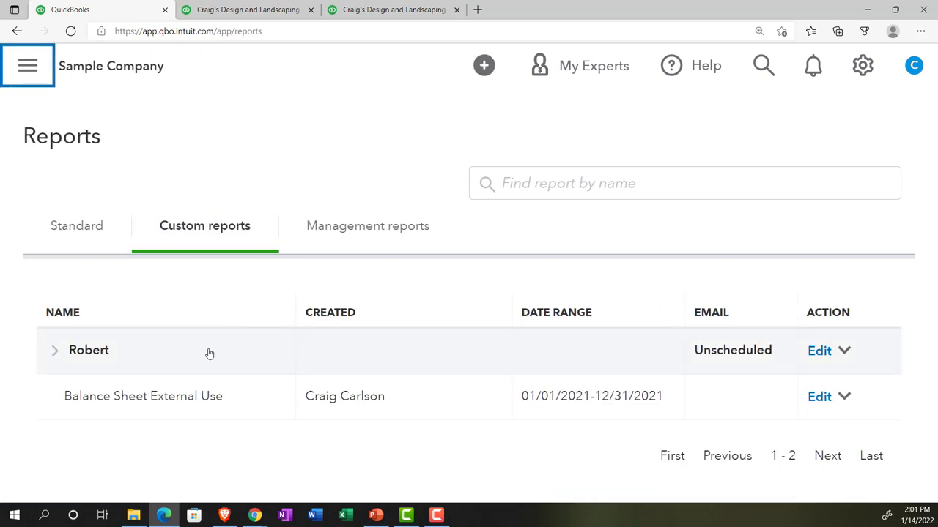
click(55, 353)
click(55, 352)
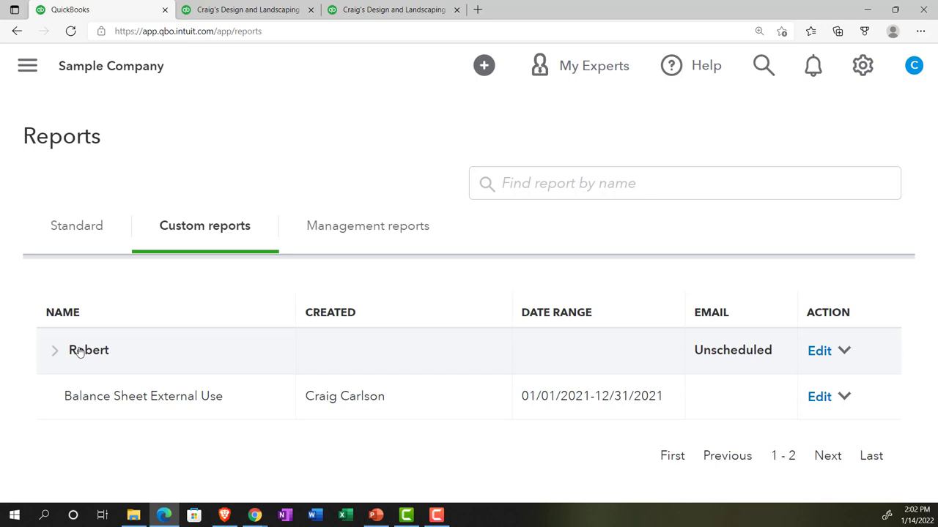
Return to the customized Balance Sheet in the second browser tab and look over its heading and report options.
click(219, 10)
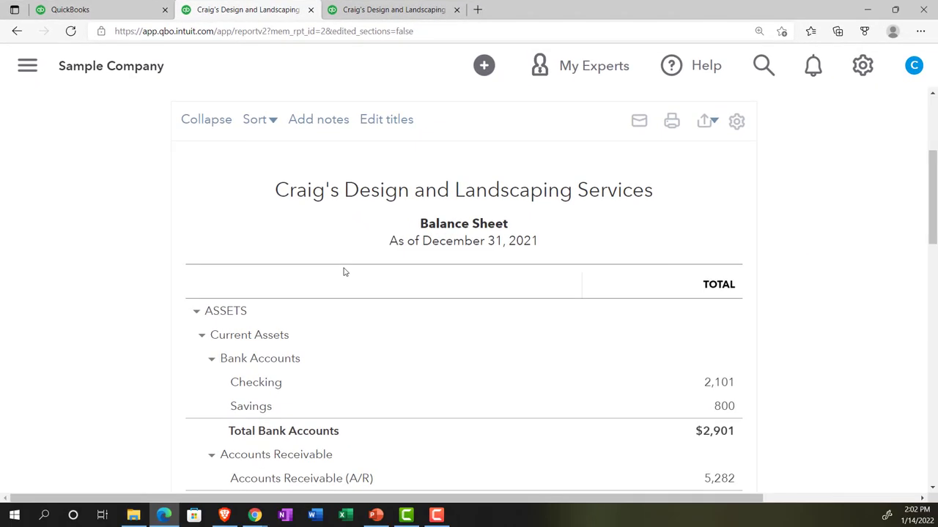
scroll(354, 282, up, 3)
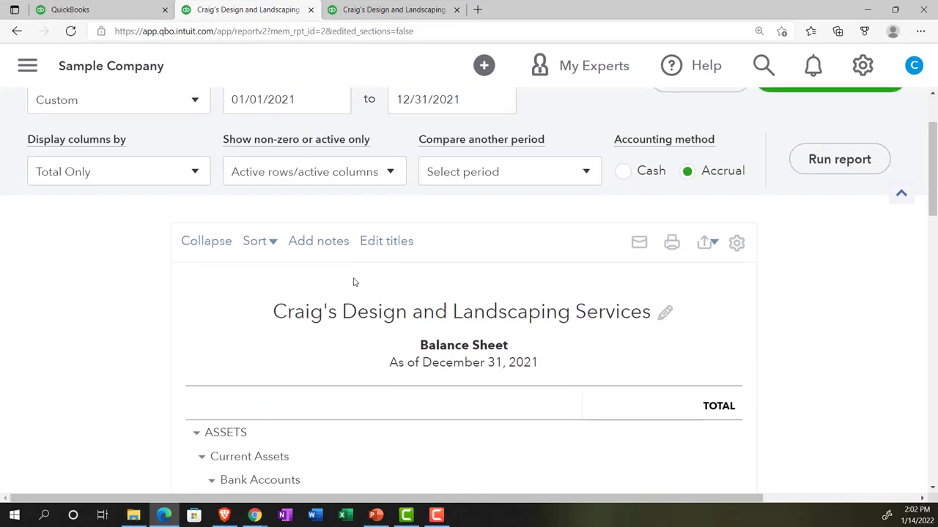
scroll(354, 282, down, 3)
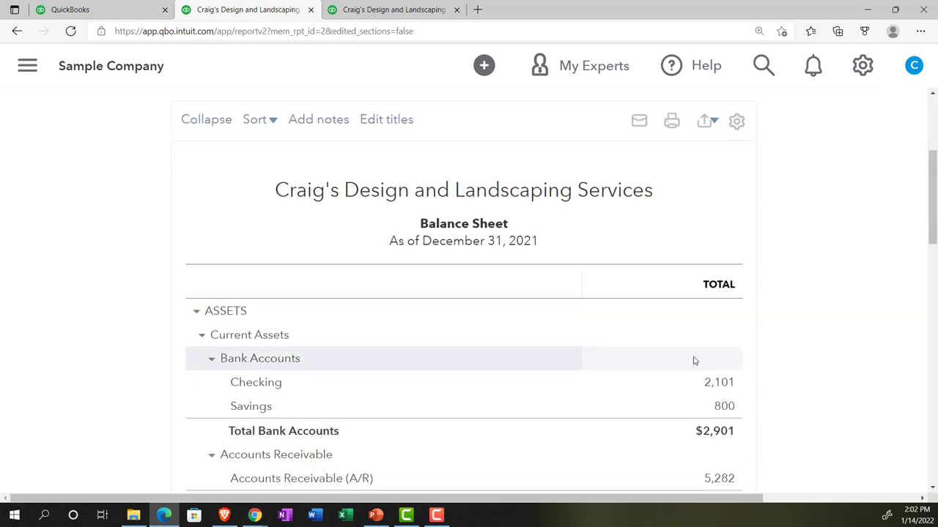
scroll(734, 382, up, 3)
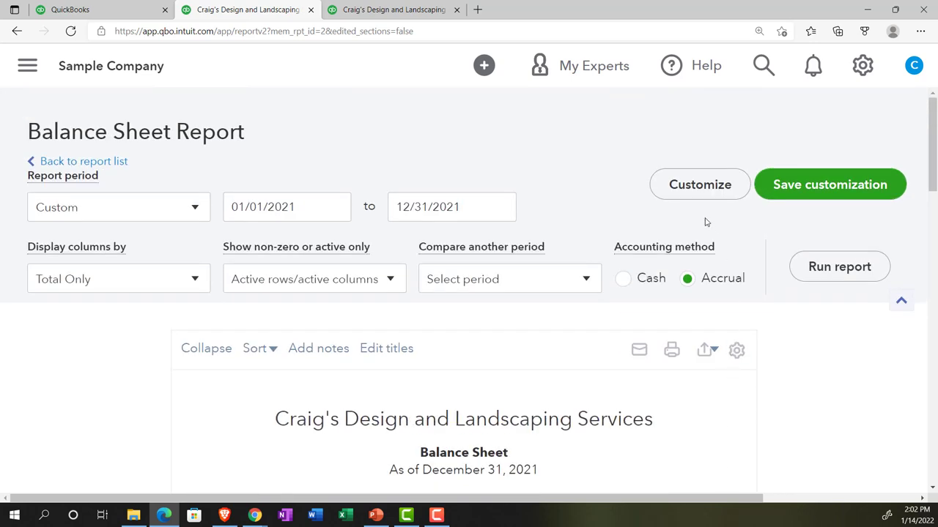
Include cents in the Balance Sheet's number format again and rerun the report.
click(696, 189)
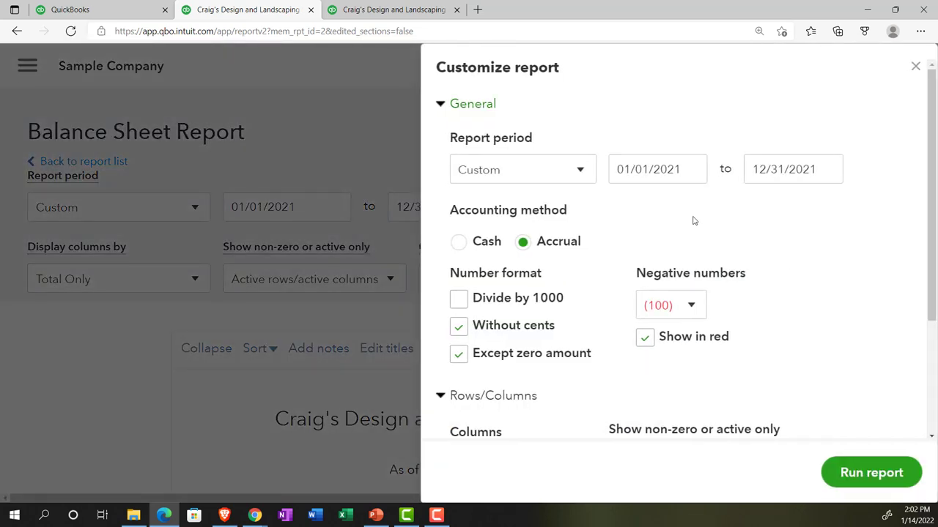
click(459, 327)
scroll(462, 330, down, 1)
scroll(461, 329, down, 2)
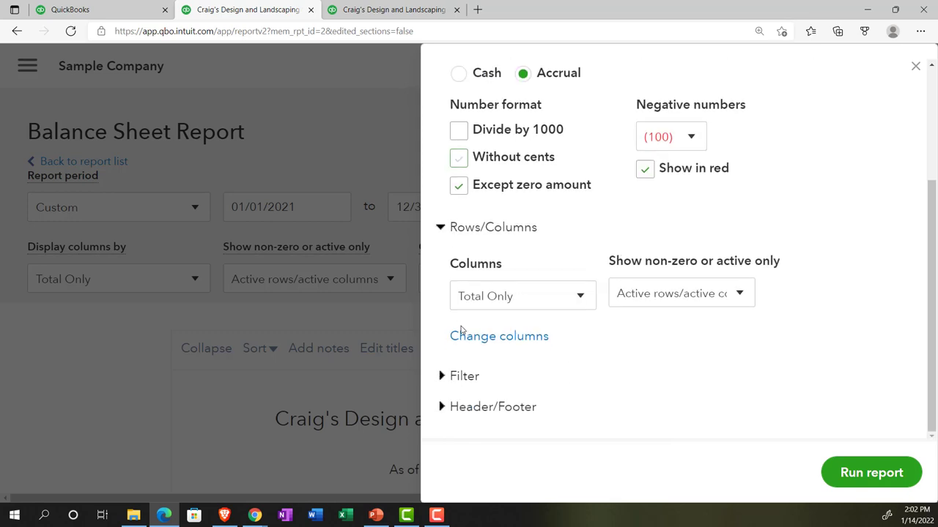
click(861, 472)
scroll(619, 399, down, 3)
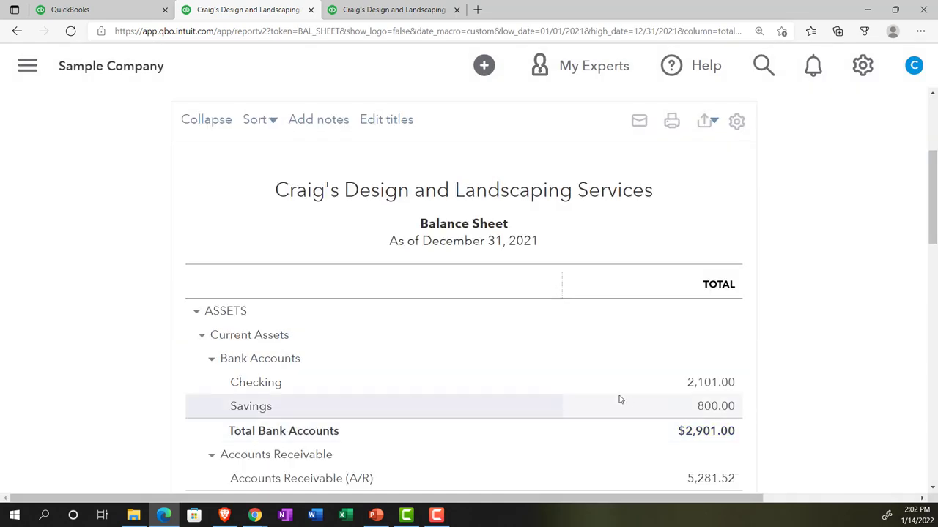
scroll(620, 399, up, 3)
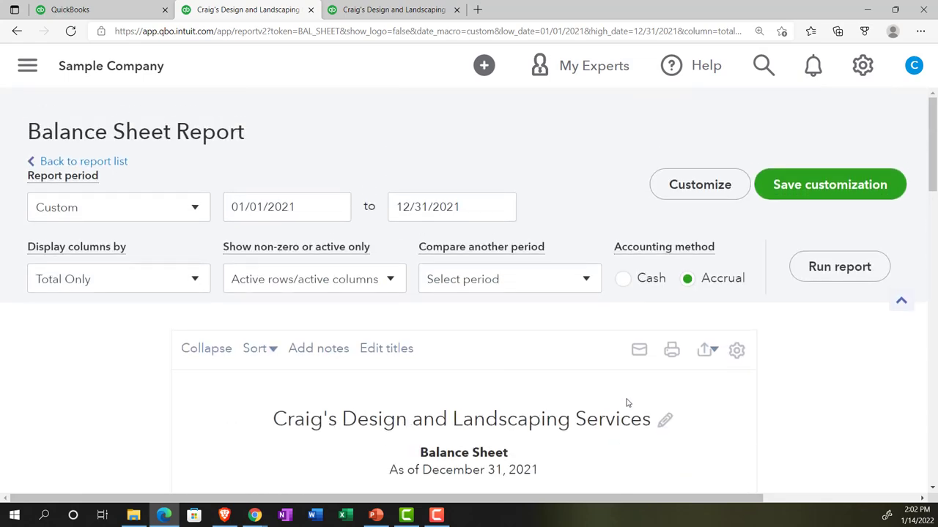
Begin saving the customization and name the custom report Balance Sheet Internal Use.
click(781, 185)
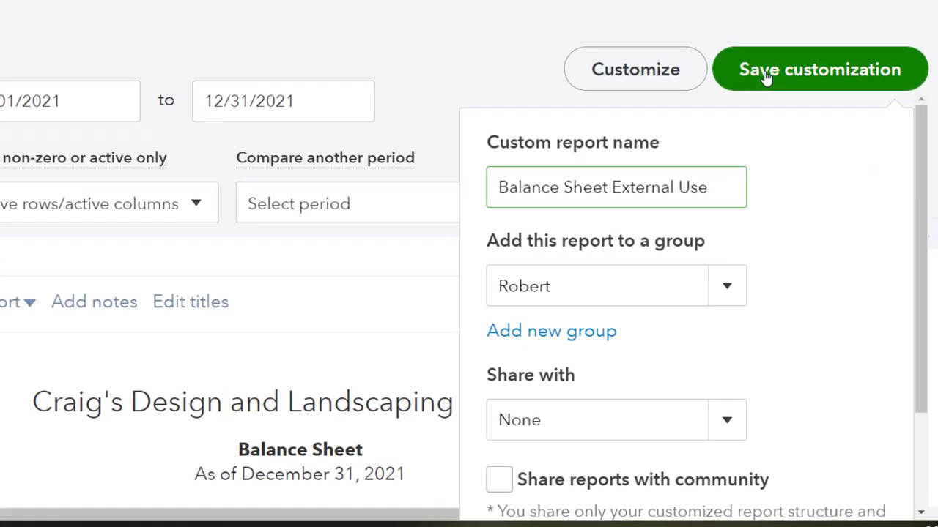
key(Left)
key(Left)
key(Left)
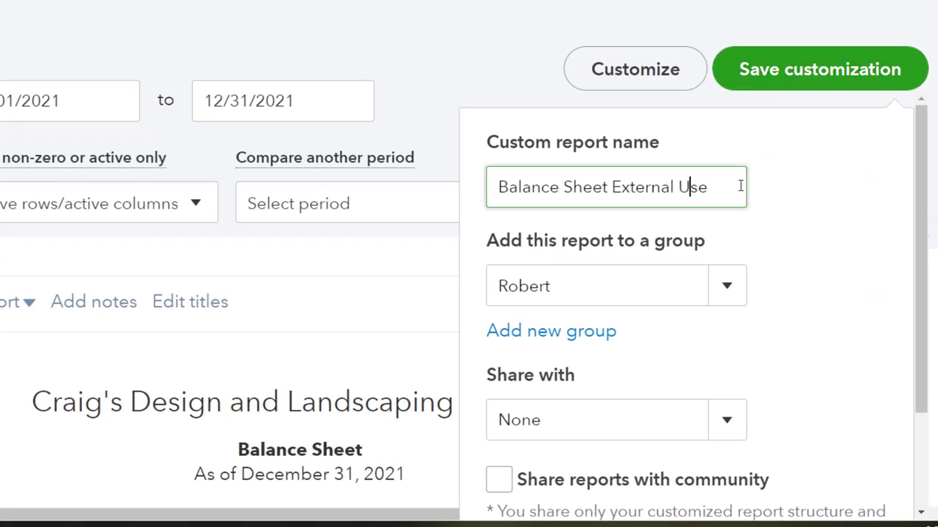
key(Left)
key(BackSpace)
key(BackSpace)
key(BackSpace)
key(BackSpace)
key(BackSpace)
key(BackSpace)
key(BackSpace)
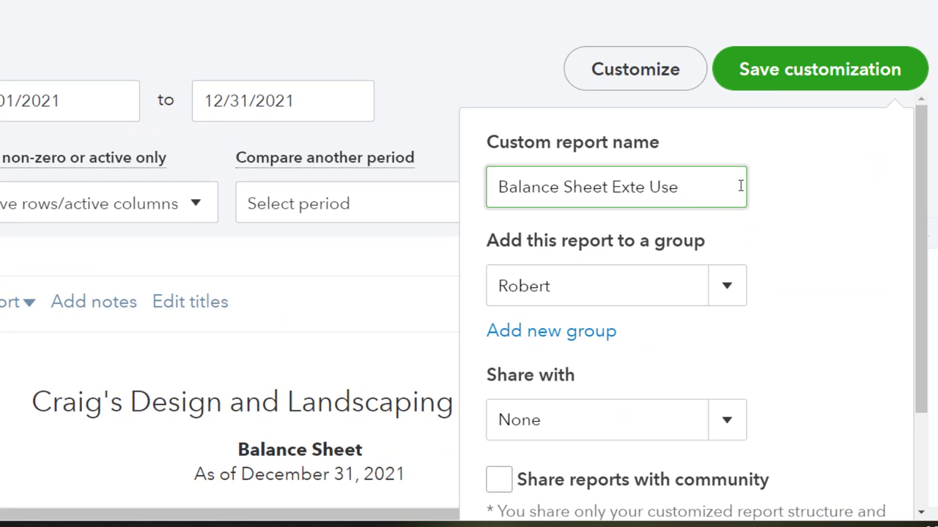
key(BackSpace)
text(Interna)
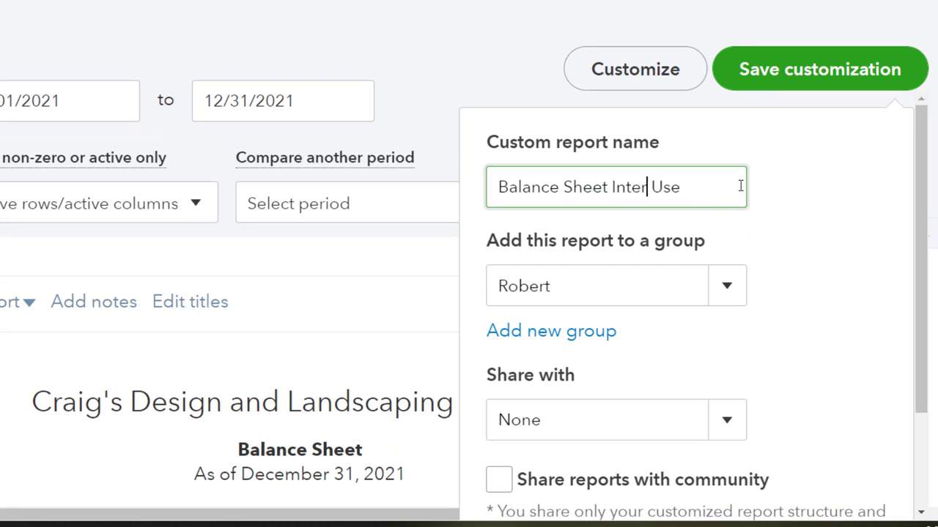
text(l)
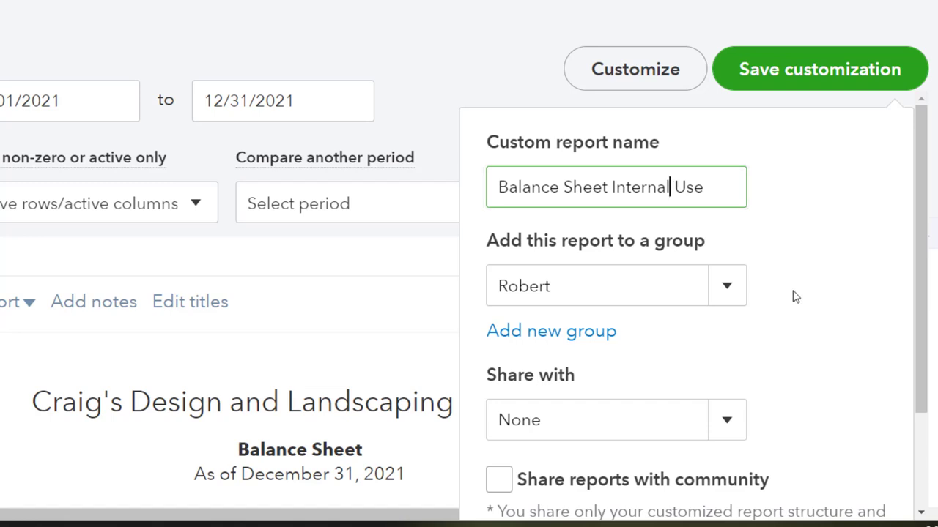
Add a new report group named Internal Use and save the customization in it with sharing set to None.
click(737, 295)
click(736, 295)
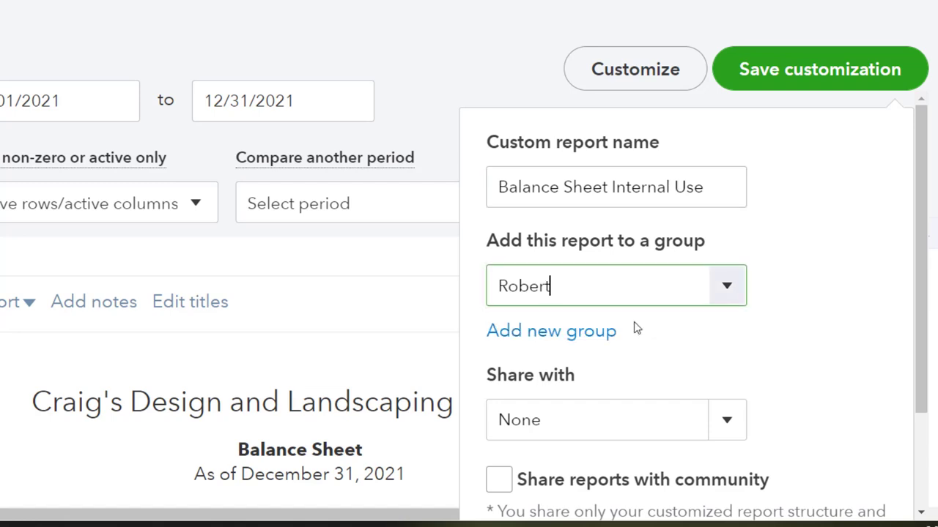
click(601, 332)
click(561, 394)
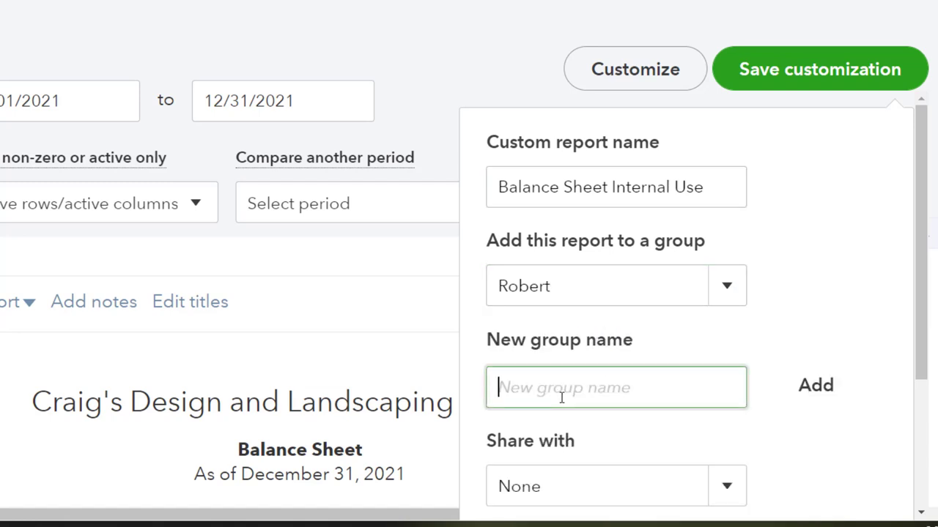
text(INter)
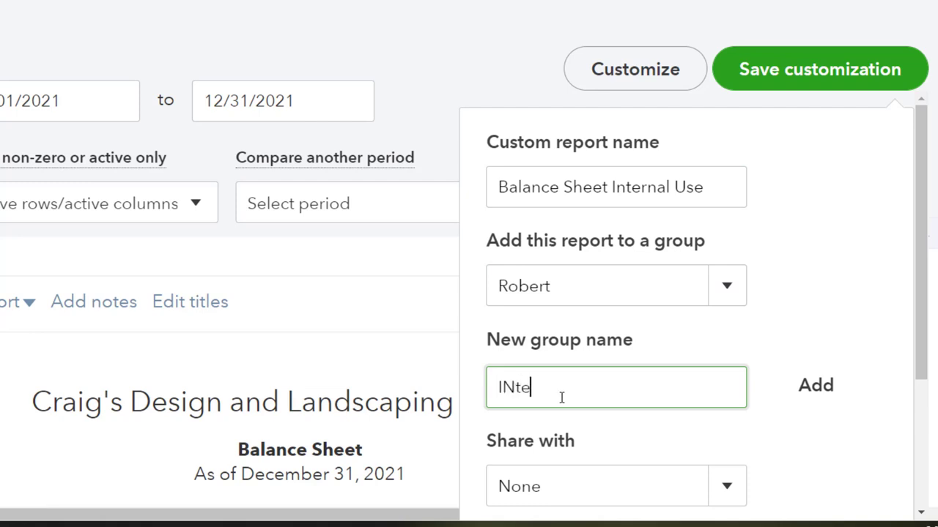
key(BackSpace)
key(BackSpace)
key(BackSpace)
key(BackSpace)
text(nternal Use)
click(814, 388)
scroll(814, 392, down, 2)
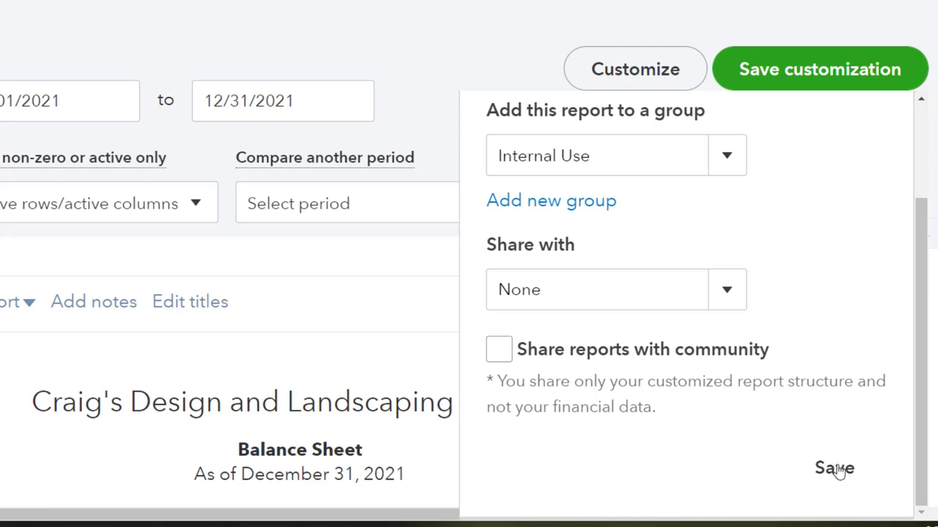
click(835, 468)
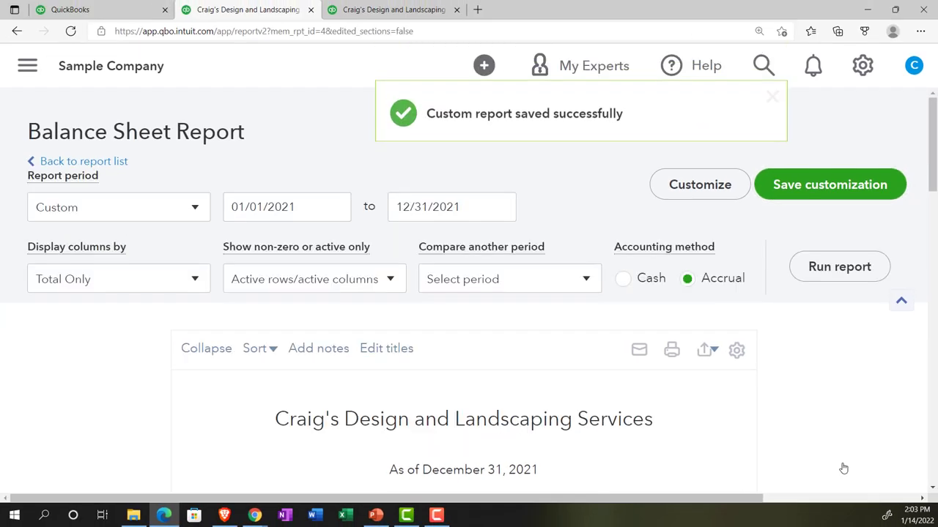
Refresh the custom reports list in the first browser tab and check the saved reports and their groups.
scroll(501, 253, down, 3)
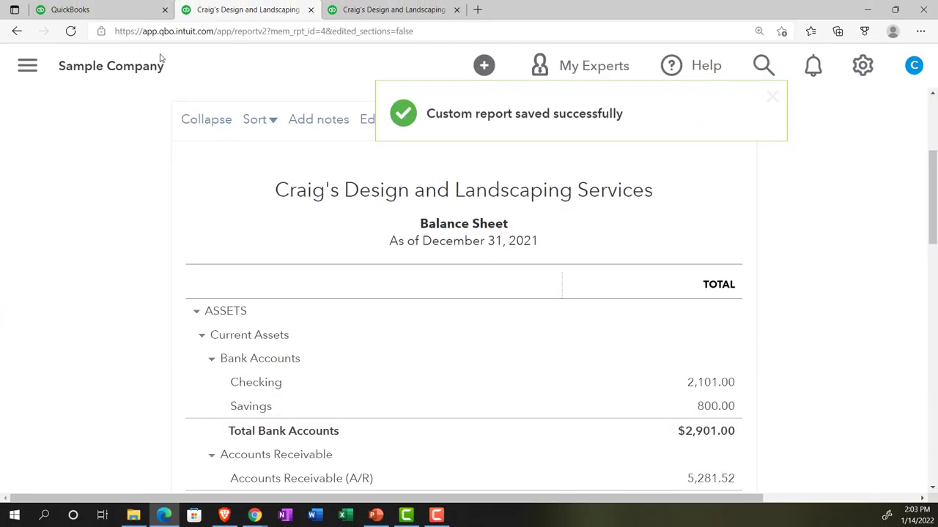
click(107, 10)
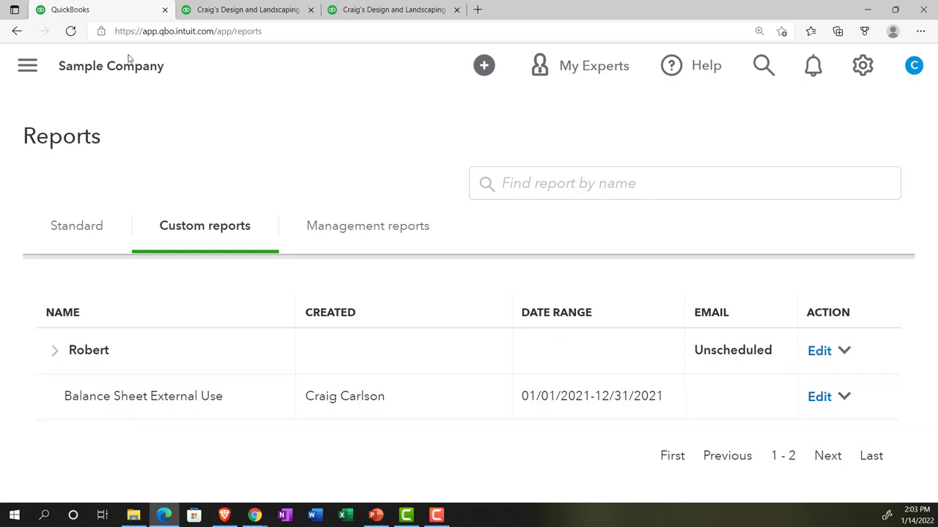
click(71, 33)
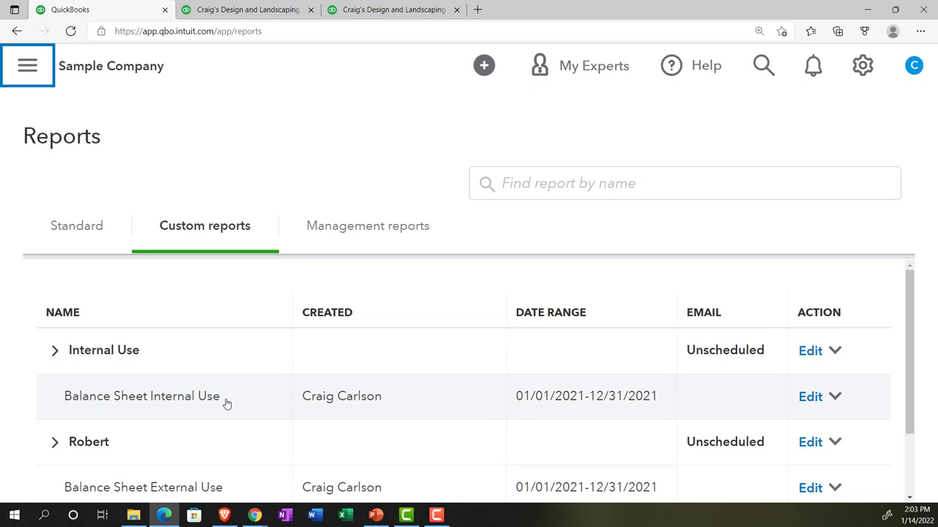
scroll(227, 404, down, 1)
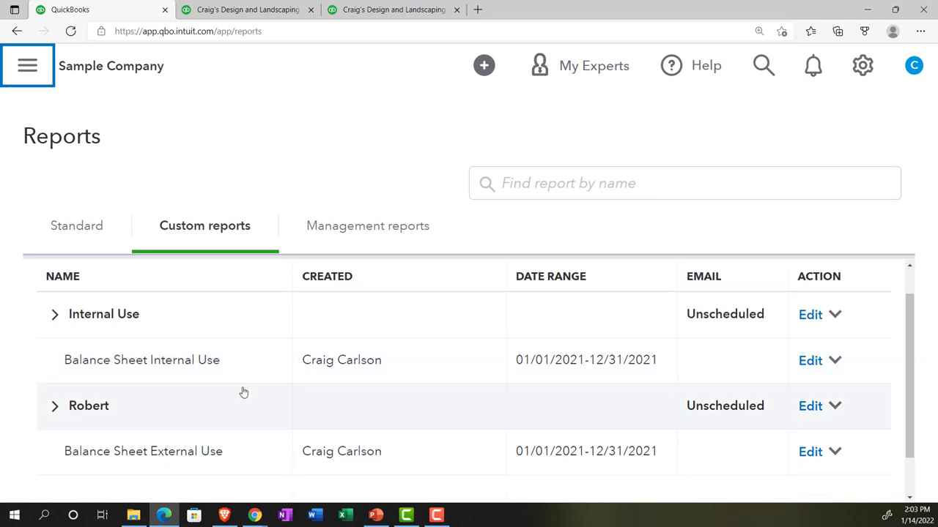
Return to the Balance Sheet in the second browser tab, set its numbers to show without cents and rerun the report.
click(249, 11)
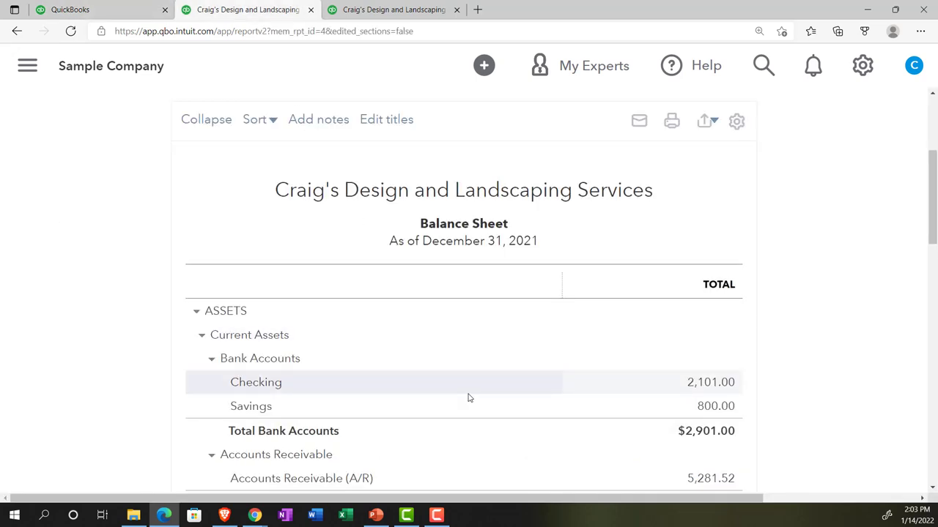
scroll(470, 398, up, 3)
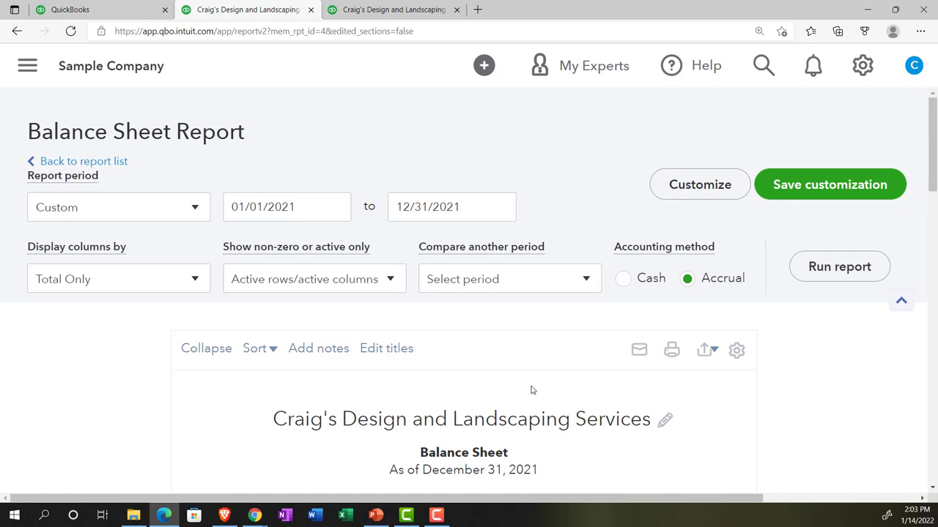
click(699, 194)
click(454, 325)
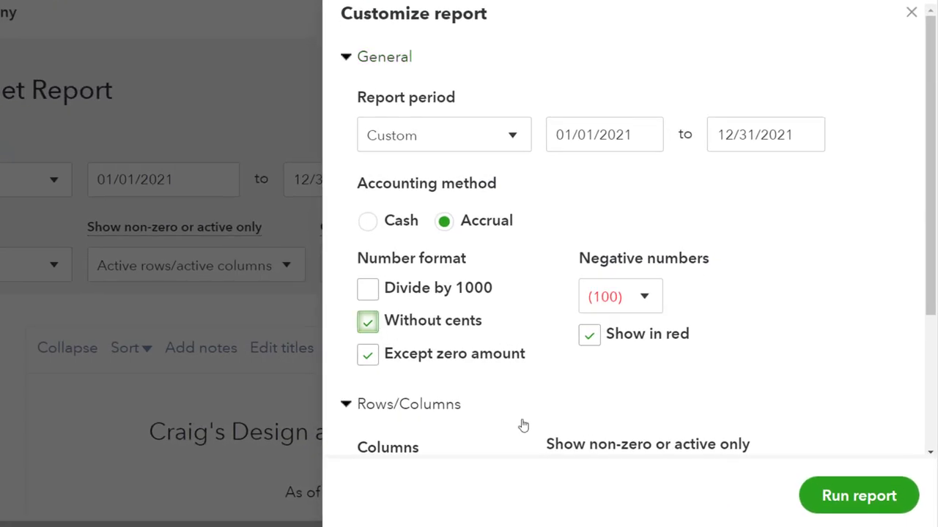
click(842, 505)
scroll(862, 472, down, 3)
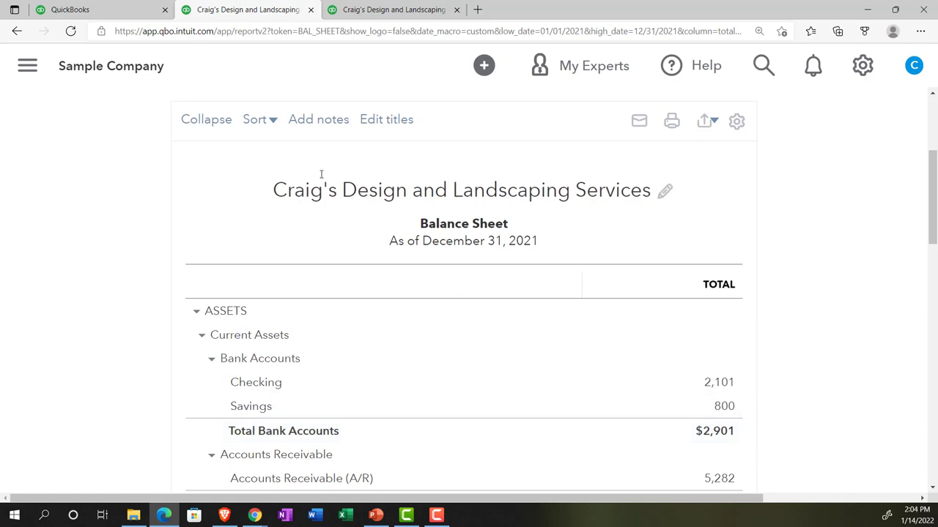
Look over the management reports in the first browser tab and go back to the custom reports list.
click(114, 13)
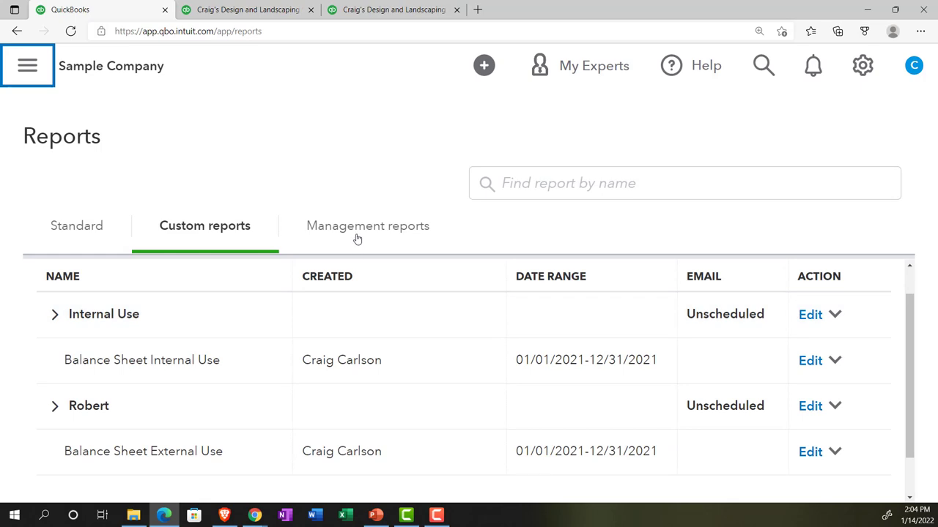
click(357, 239)
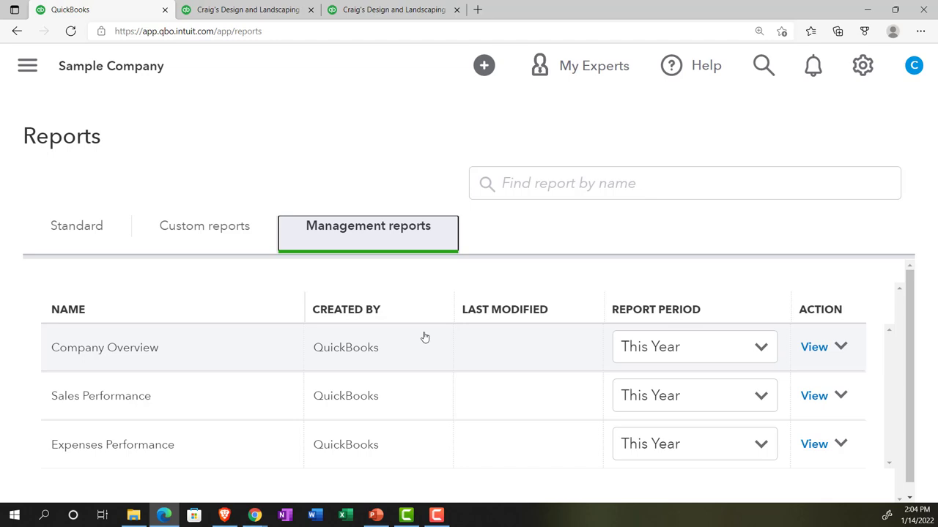
click(231, 234)
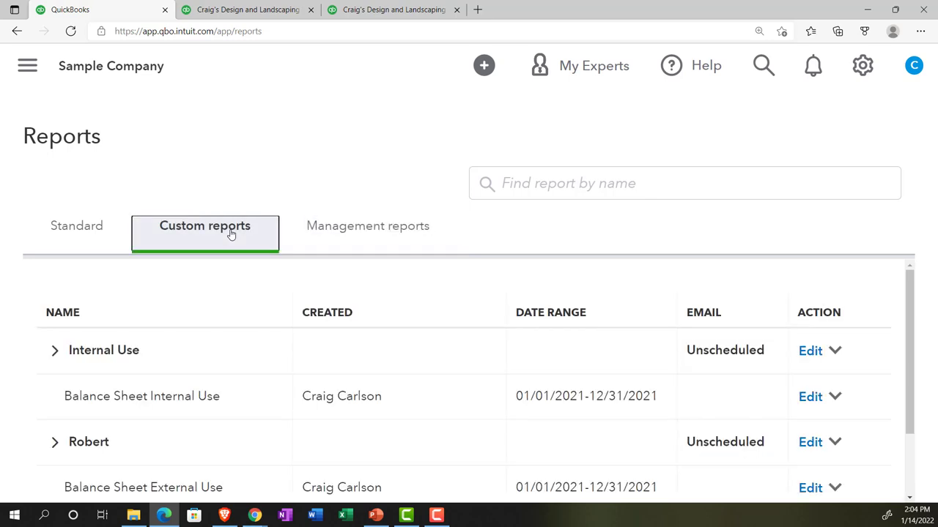
Begin saving the Balance Sheet customization in the second browser tab under the name Balance Sheet External Use.
click(269, 13)
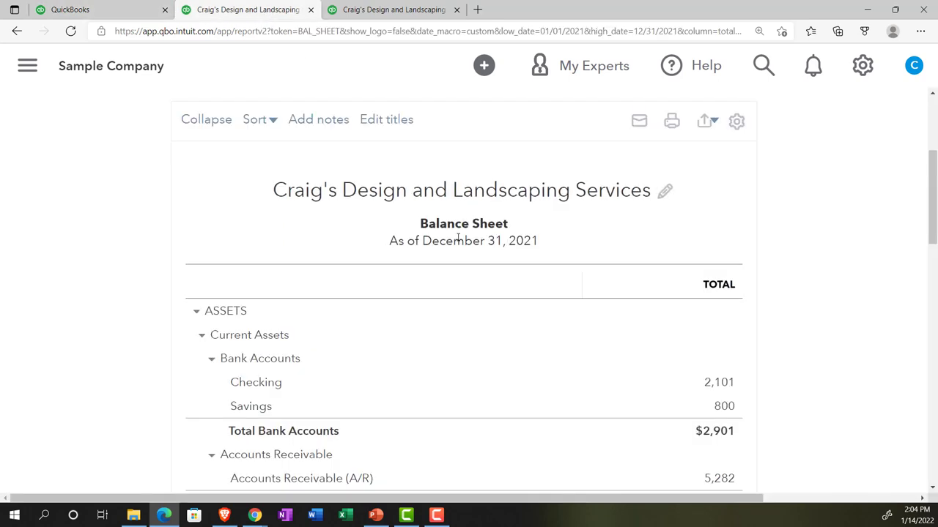
scroll(458, 238, up, 3)
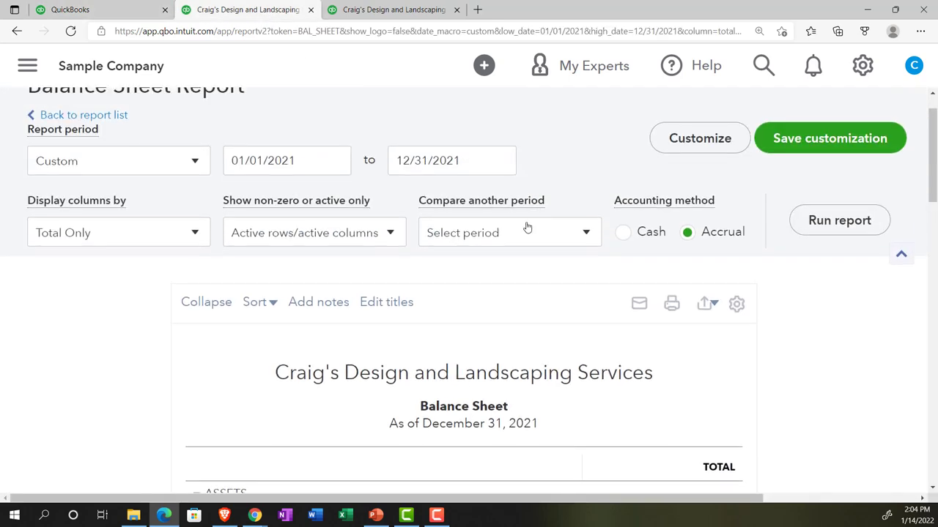
click(795, 147)
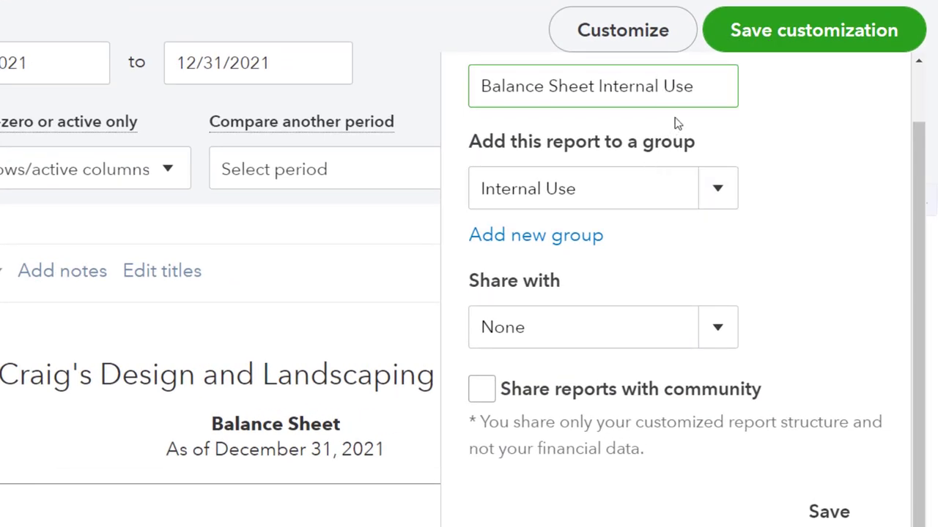
click(661, 88)
key(BackSpace)
key(BackSpace)
key(BackSpace)
key(BackSpace)
key(BackSpace)
key(BackSpace)
key(BackSpace)
key(BackSpace)
text(External  Us)
key(BackSpace)
key(BackSpace)
key(BackSpace)
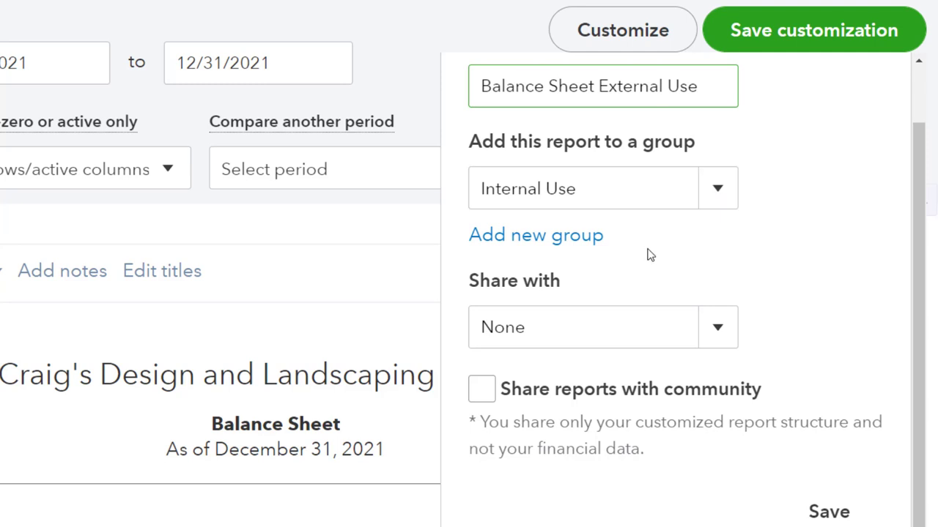
Add a new report group named Month End Reports for the external-use Balance Sheet.
click(545, 236)
click(548, 290)
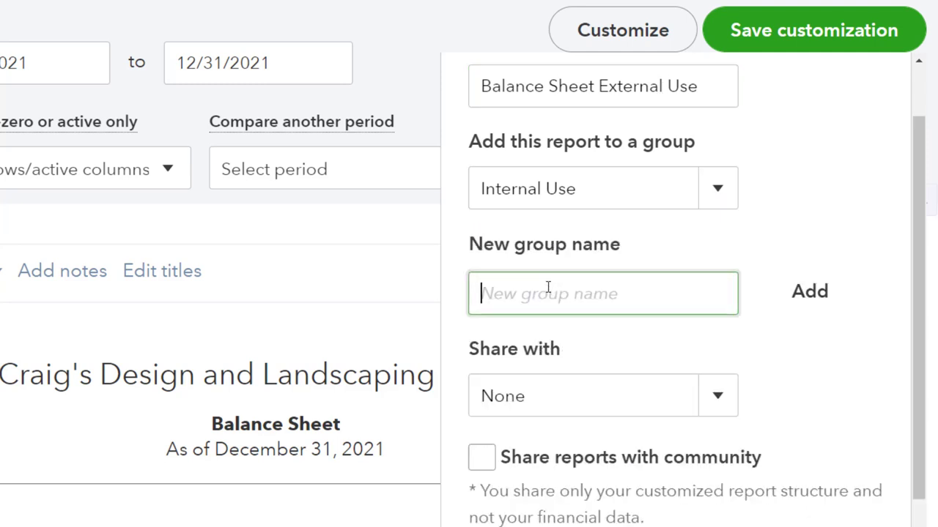
text(Month En)
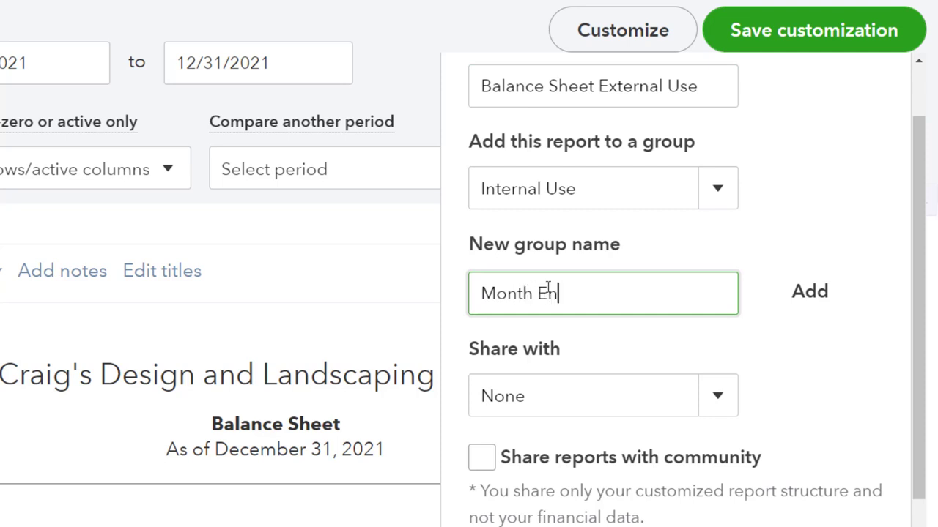
text(d Reports)
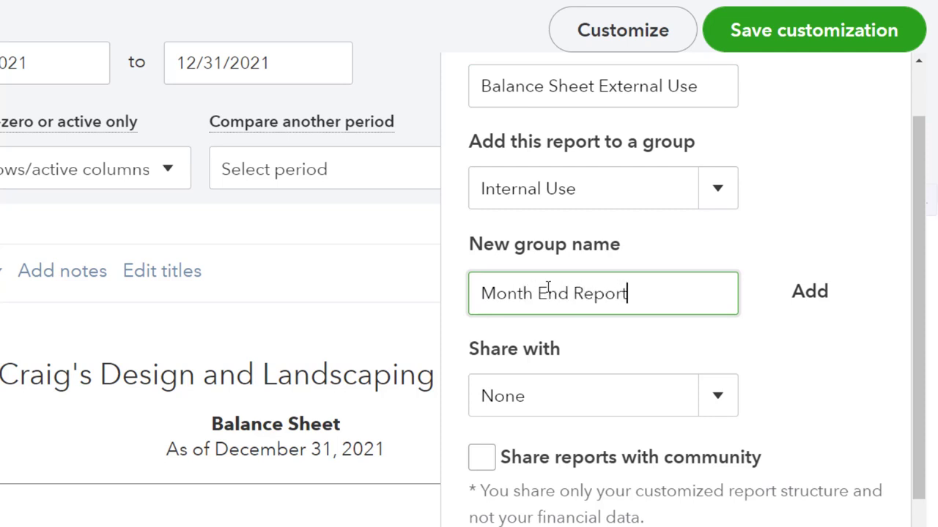
click(805, 293)
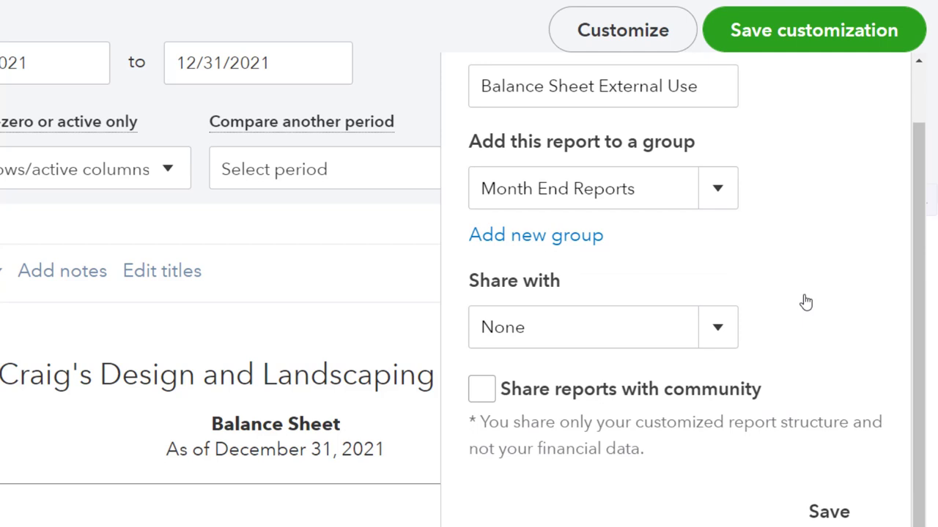
Try to create another report group named Year End Report for the external-use Balance Sheet.
click(548, 236)
click(527, 295)
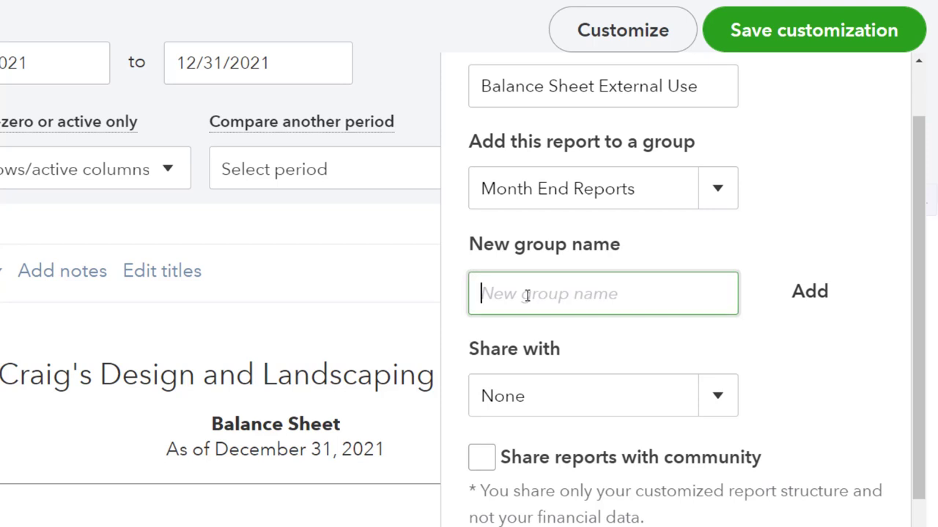
text(YEar)
key(BackSpace)
key(BackSpace)
key(BackSpace)
text(ear End Report)
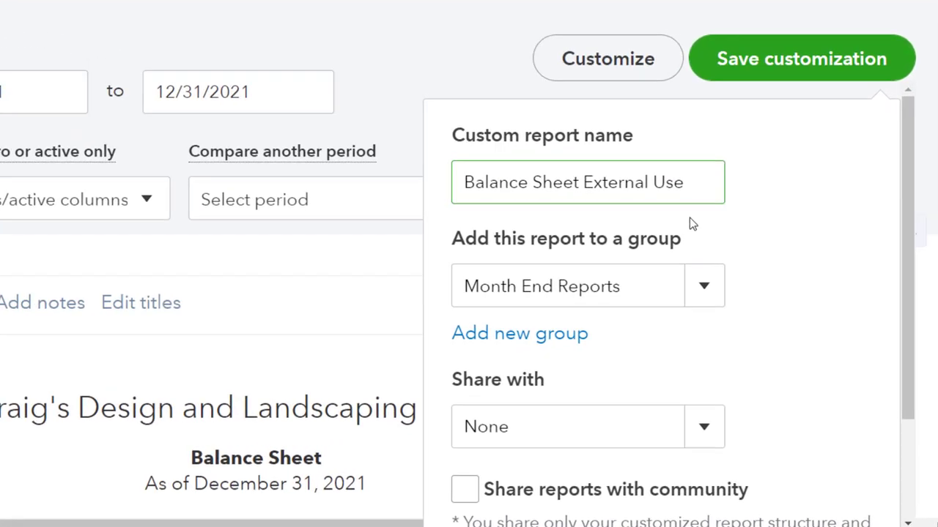
Add ME to the end of the custom report name and save the Balance Sheet in the Month End Reports group.
text(ME)
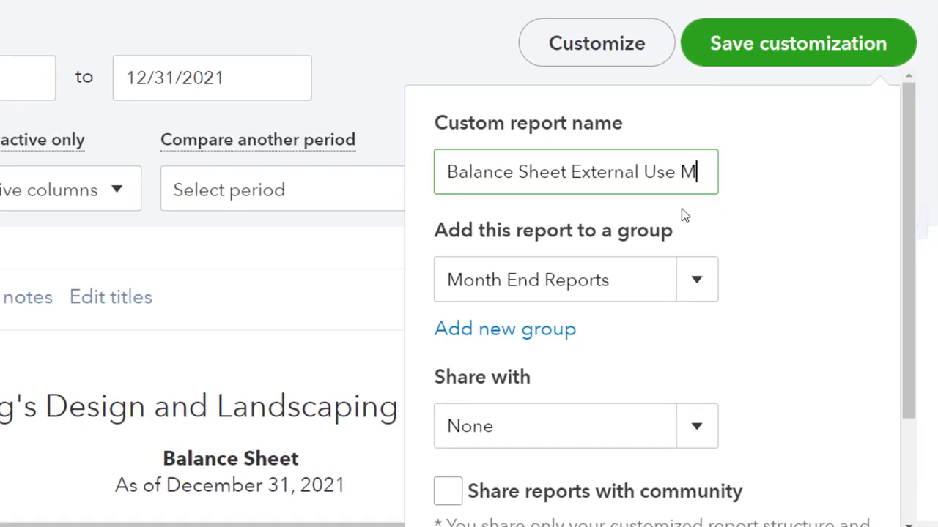
click(695, 283)
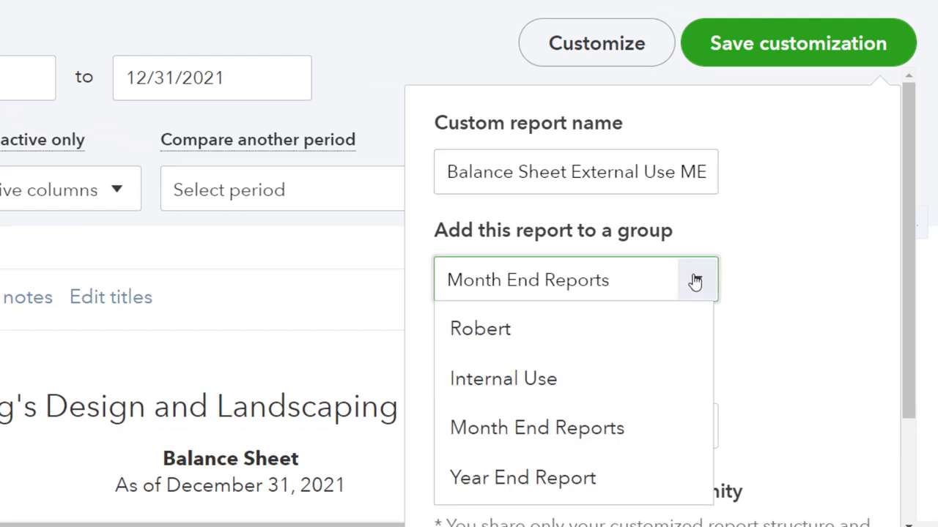
click(695, 281)
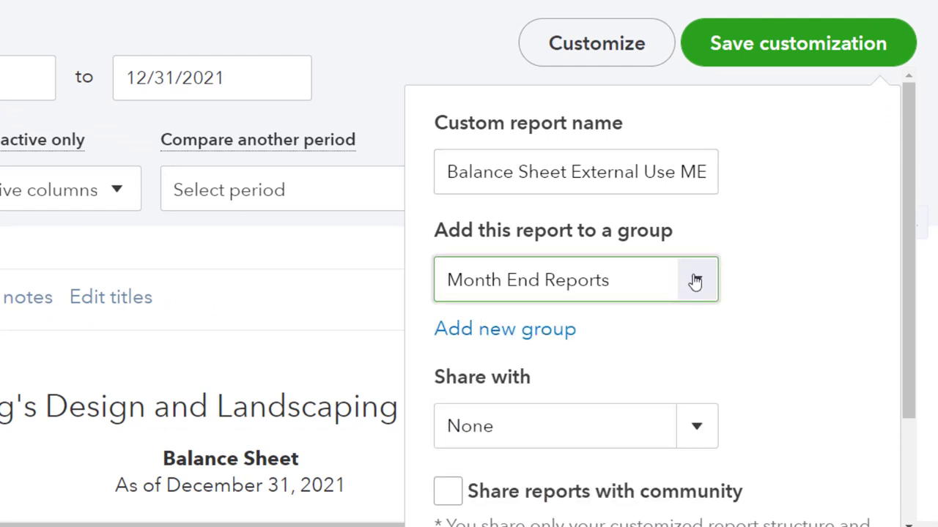
scroll(759, 301, down, 1)
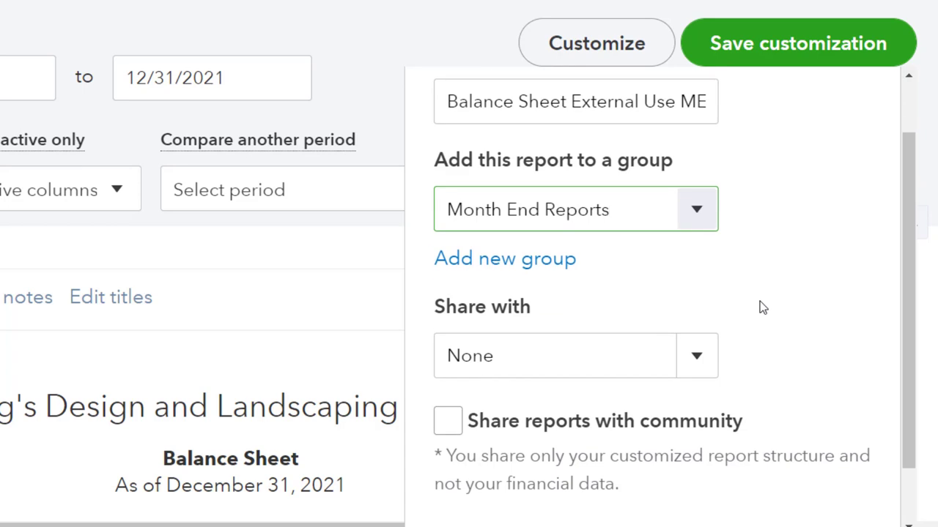
scroll(762, 304, down, 1)
click(819, 476)
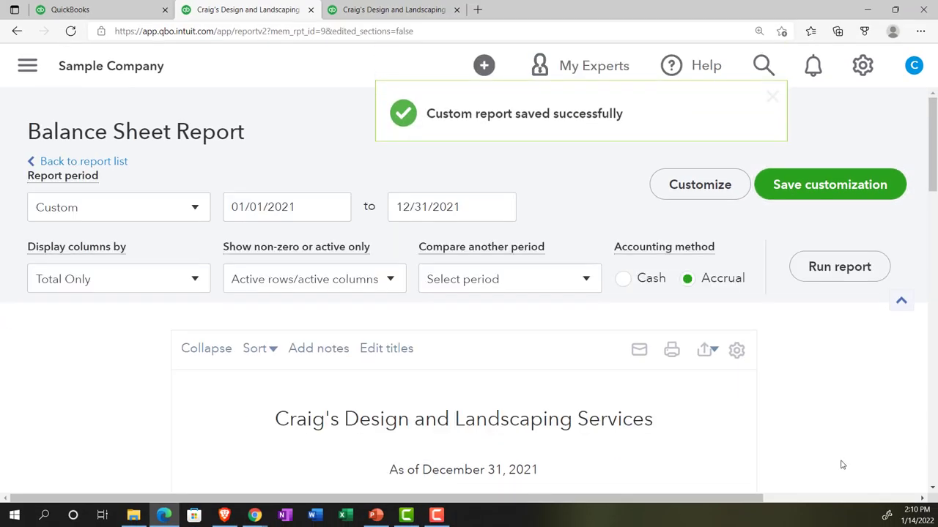
Save the Balance Sheet customization again as Balance Sheet External Use YE in the Year End Report group.
scroll(274, 65, down, 3)
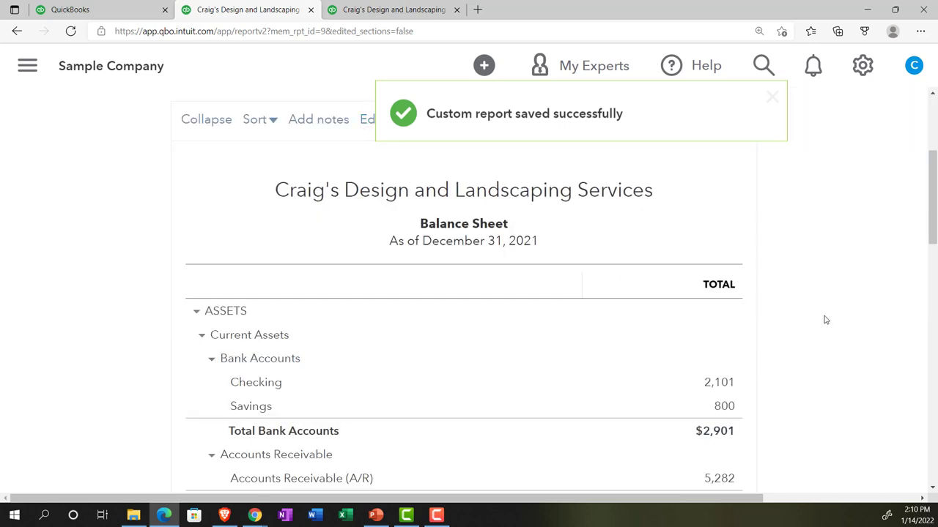
scroll(826, 320, up, 4)
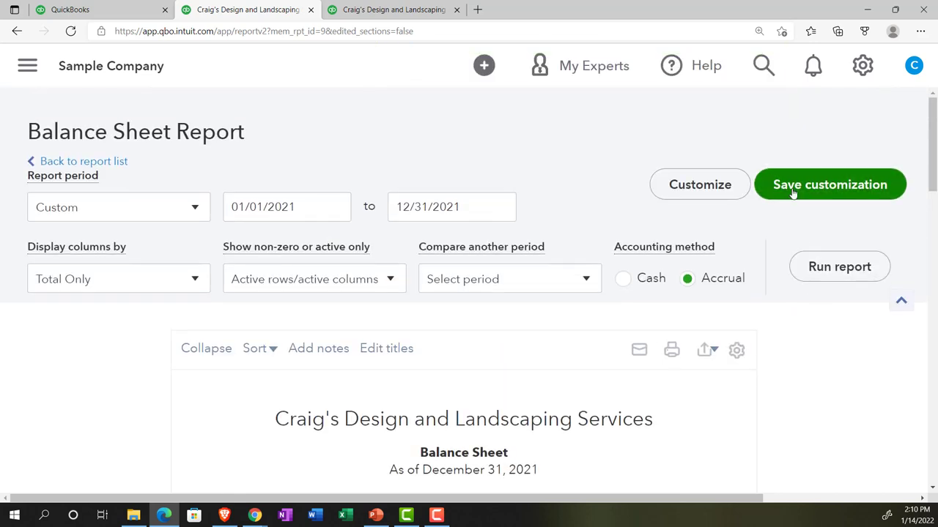
click(792, 192)
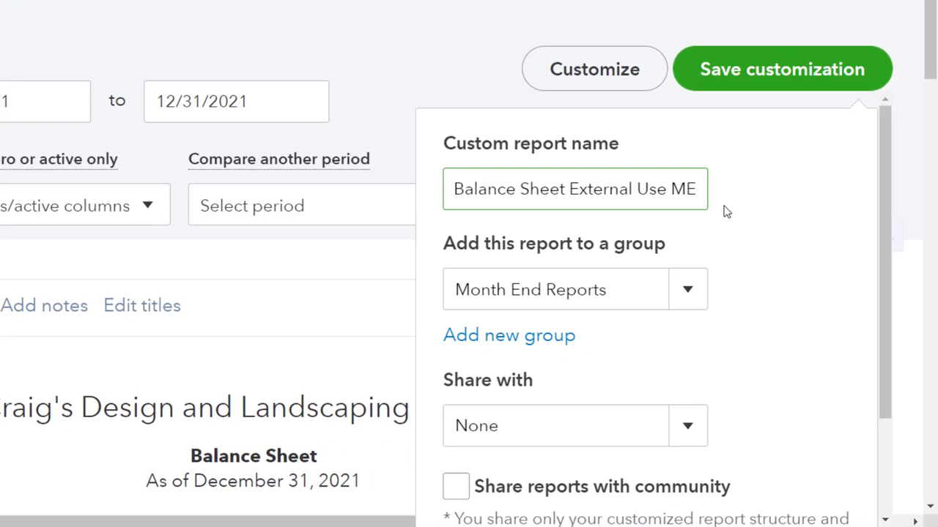
key(BackSpace)
key(BackSpace)
text(YE)
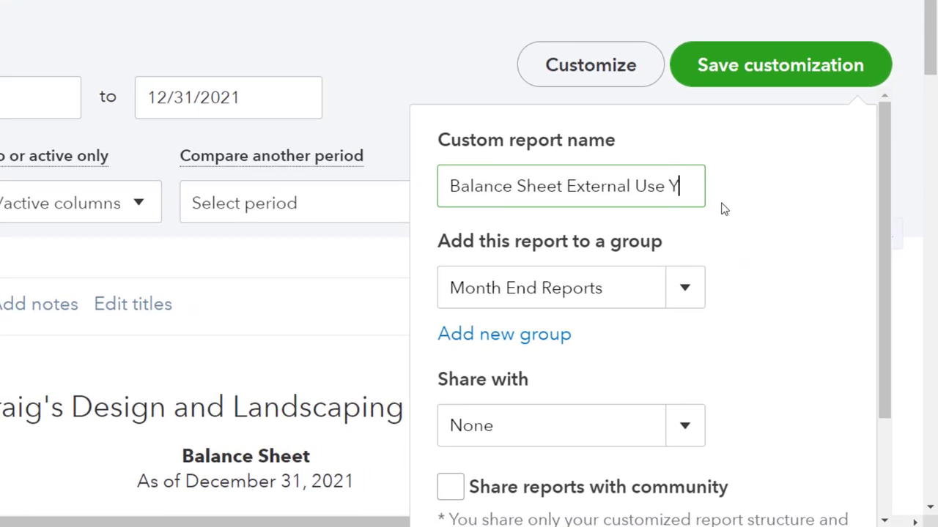
click(686, 290)
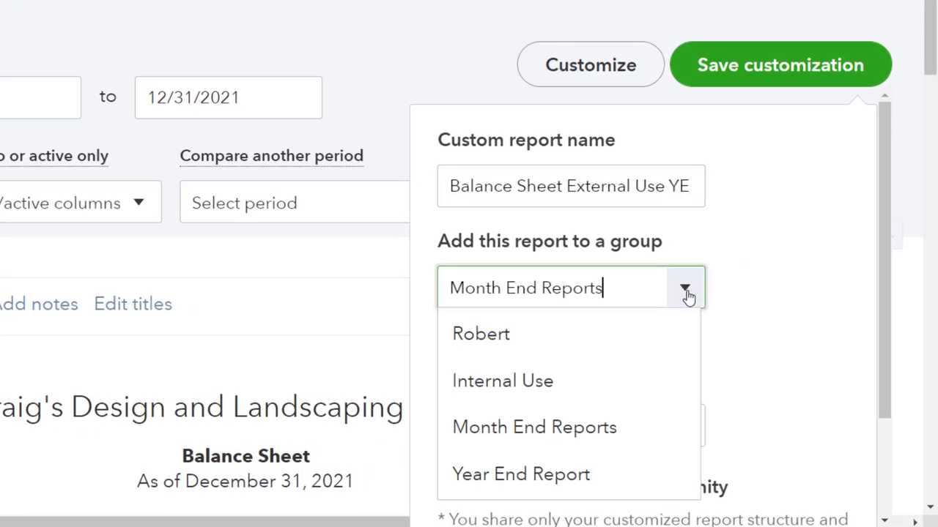
click(544, 476)
scroll(542, 450, down, 3)
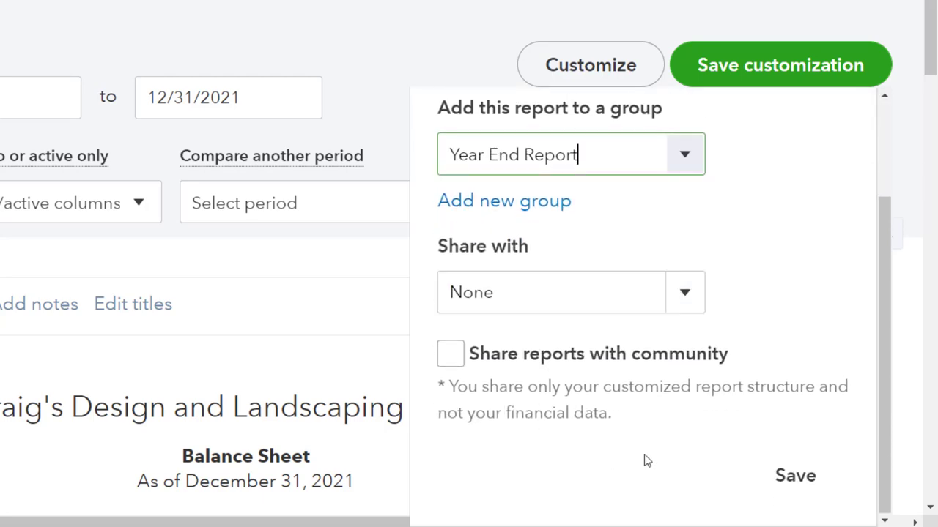
click(791, 477)
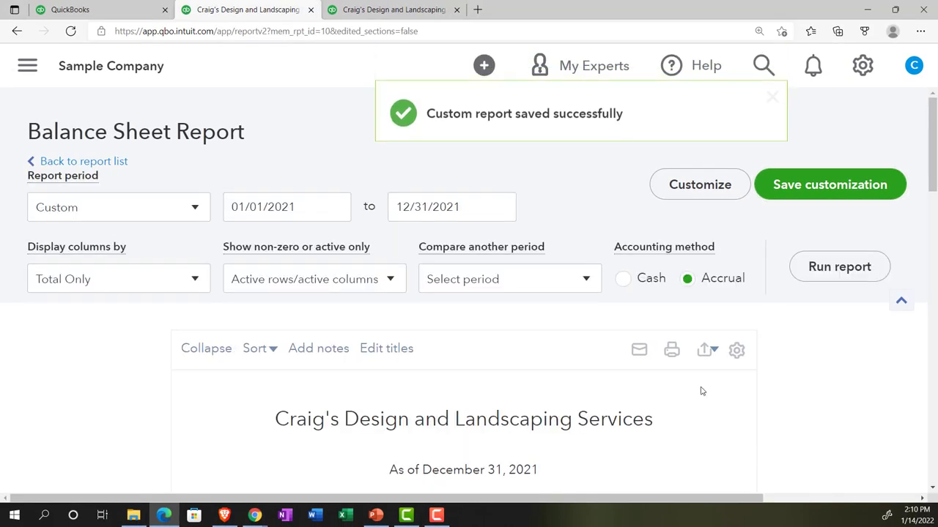
Reload the custom reports list in the first browser tab and review the reports saved in each group.
scroll(678, 359, down, 3)
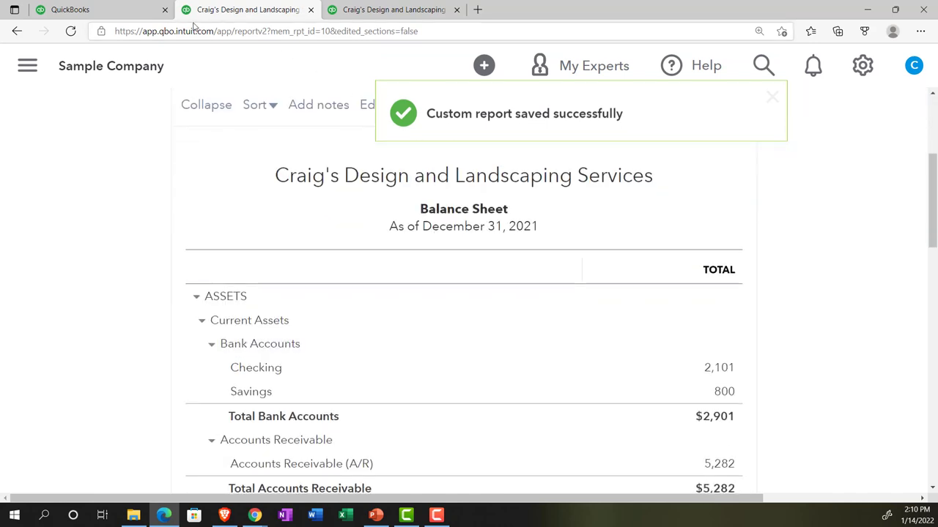
click(103, 8)
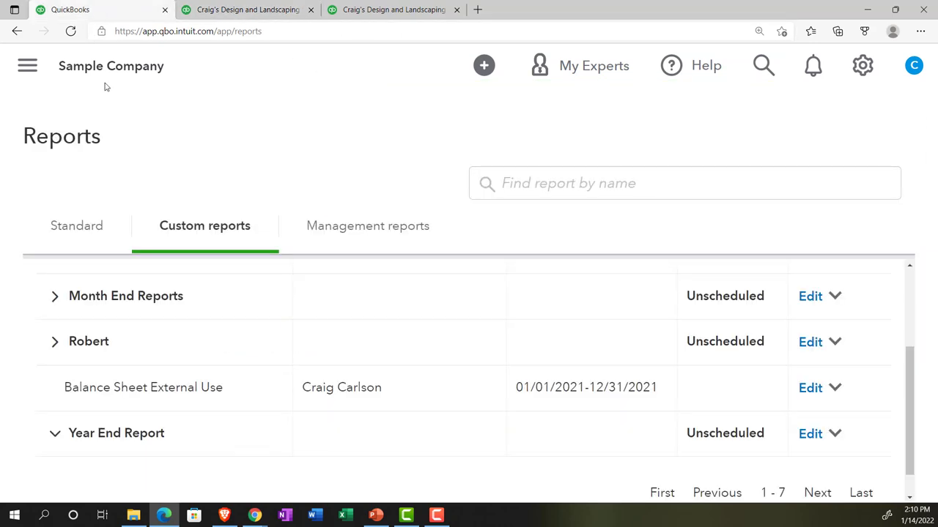
click(71, 31)
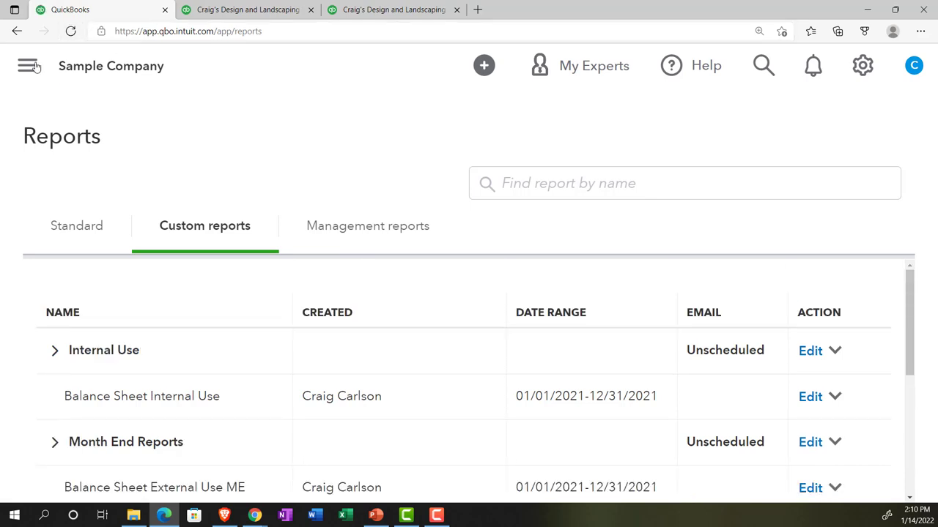
scroll(114, 335, down, 1)
scroll(79, 369, down, 1)
scroll(84, 385, down, 1)
scroll(83, 383, up, 1)
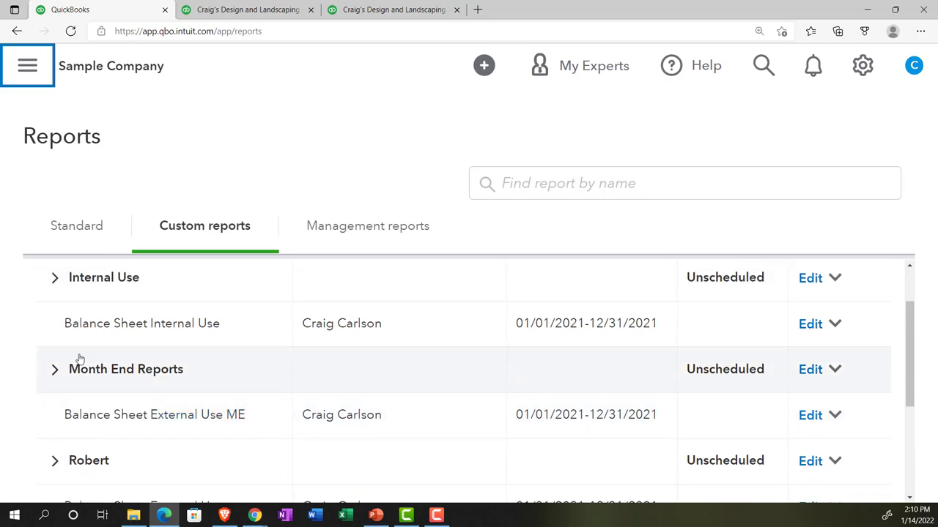
scroll(78, 358, up, 2)
scroll(78, 356, down, 3)
scroll(78, 356, down, 3)
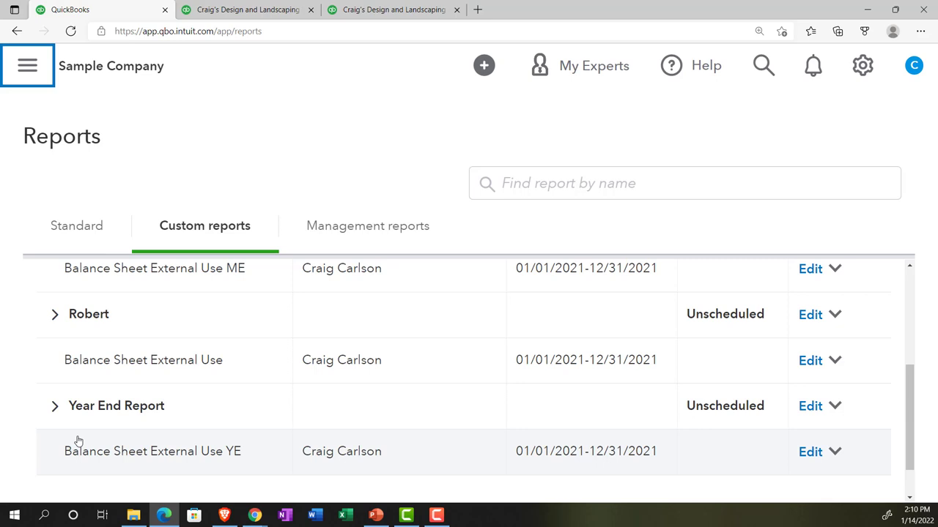
Rename the custom report in the Month End Reports group as 1 Balance Sheet External Use ME and save it.
scroll(76, 441, up, 2)
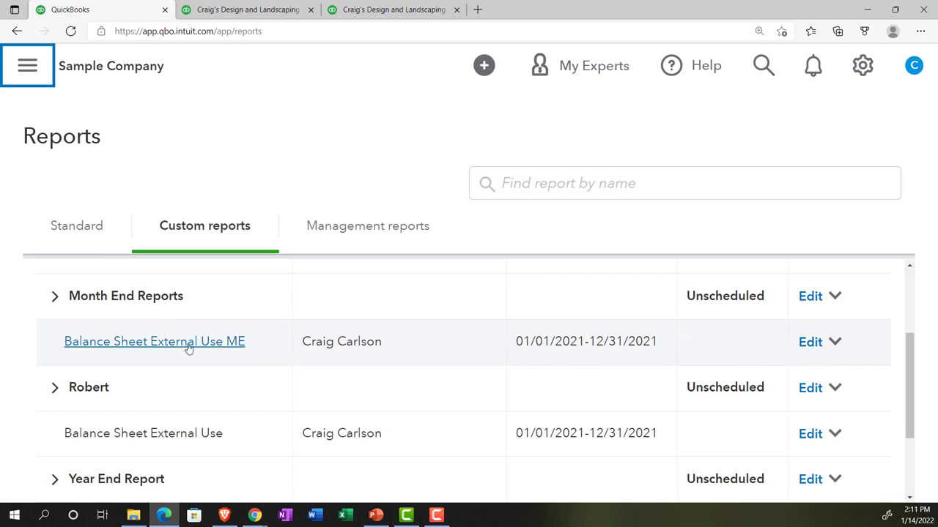
click(809, 342)
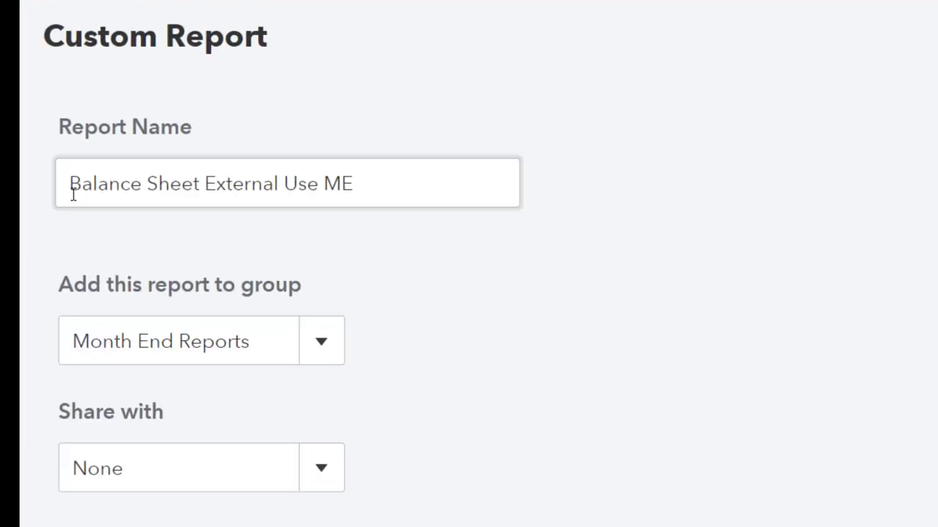
triple_click(70, 187)
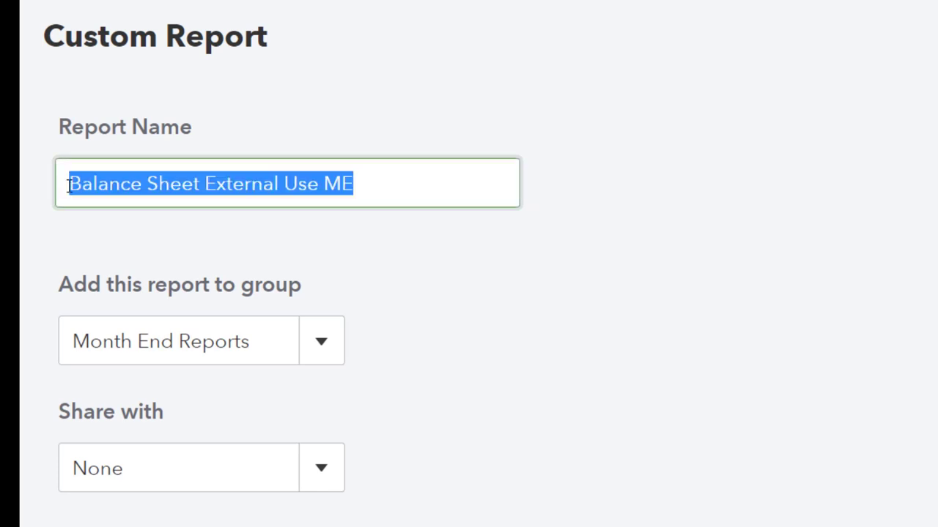
click(68, 185)
text(1)
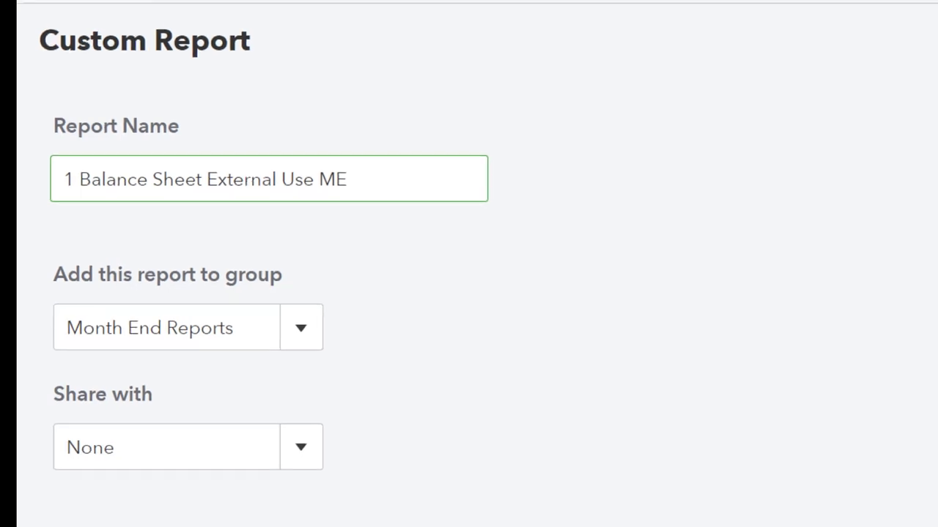
click(937, 526)
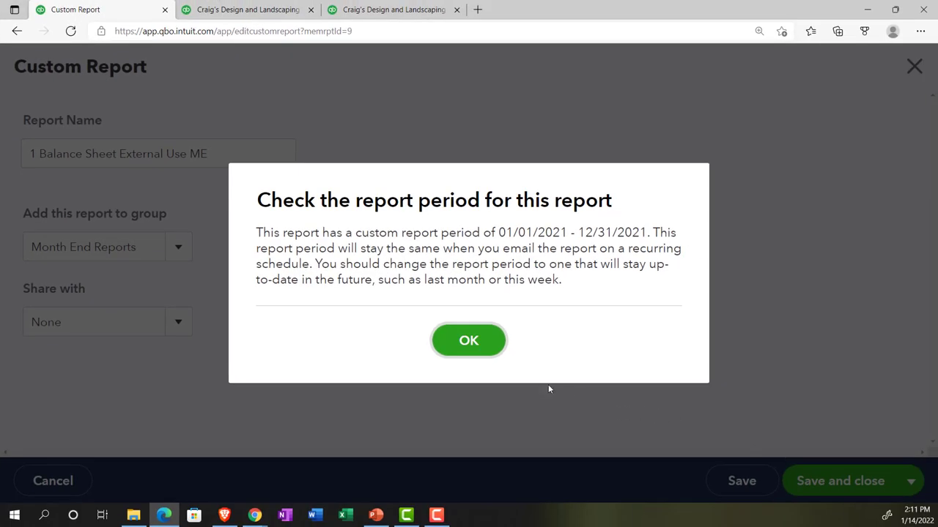
click(482, 341)
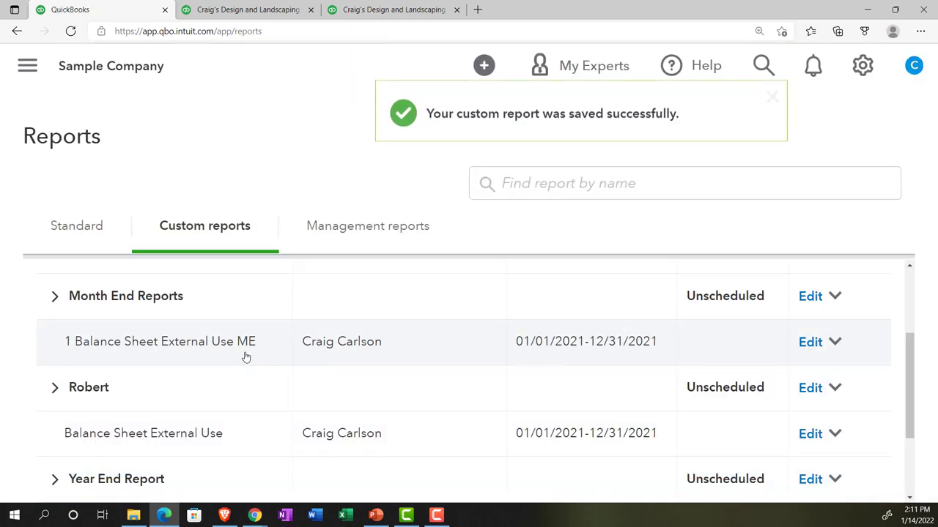
scroll(247, 358, down, 1)
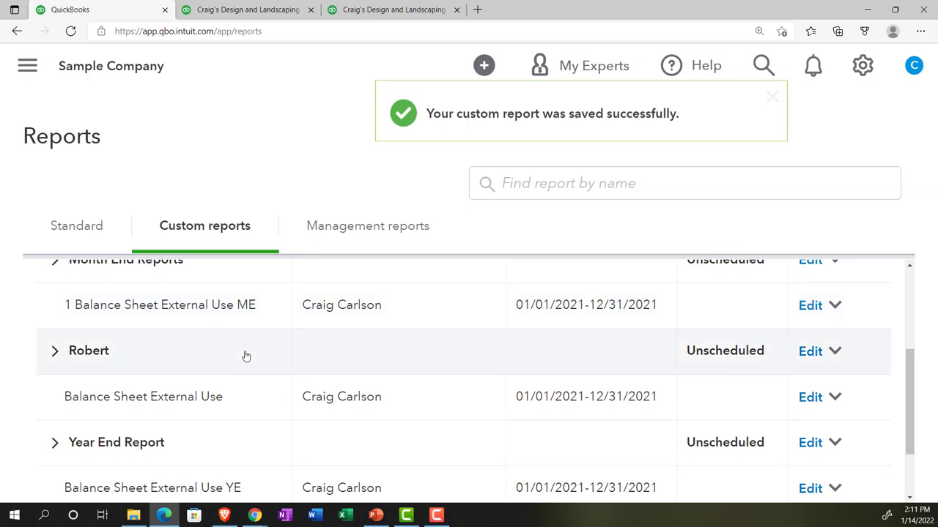
scroll(249, 357, up, 2)
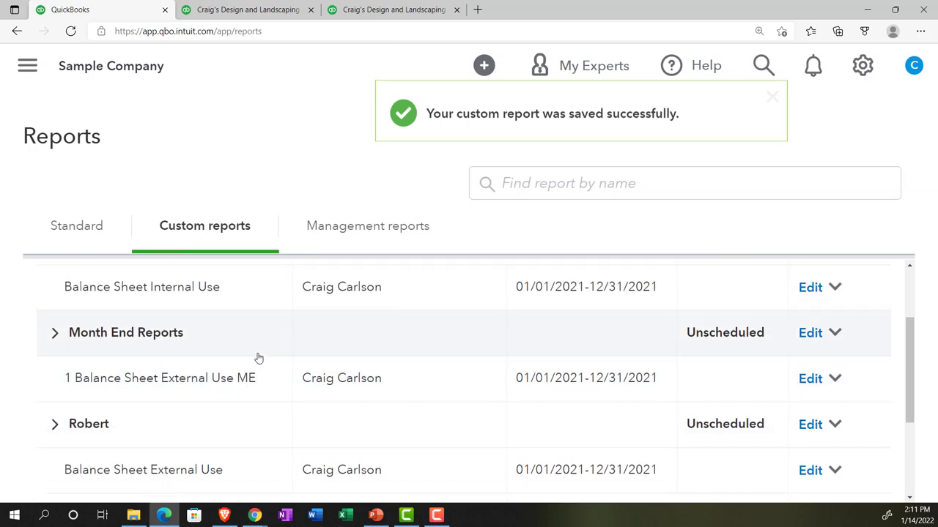
Set the report period of the Balance Sheet in the second browser tab to 12/01/2021 through 12/31/2021.
click(241, 10)
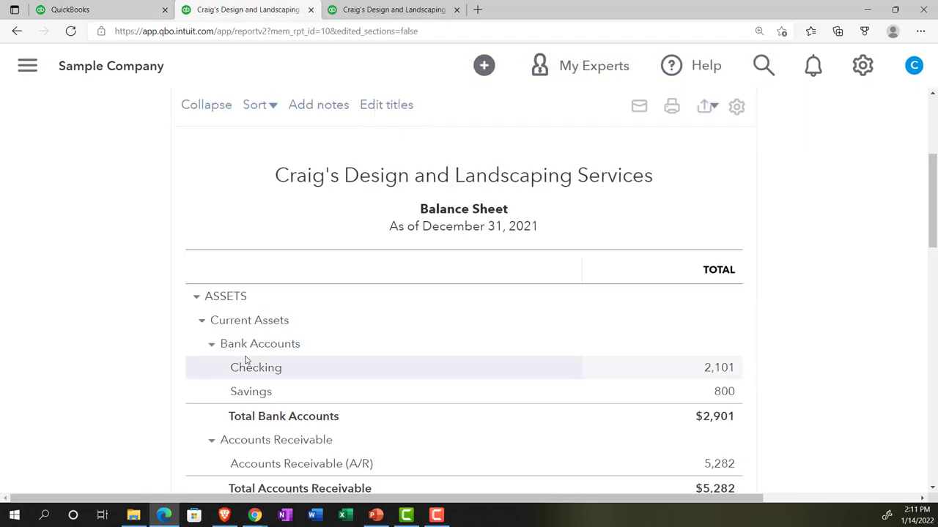
scroll(247, 360, up, 3)
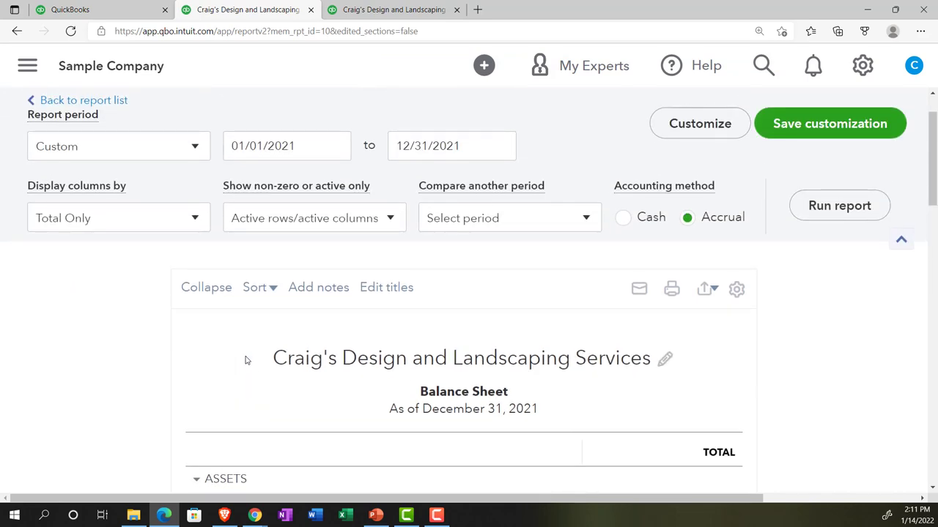
click(297, 150)
drag(297, 146, 200, 143)
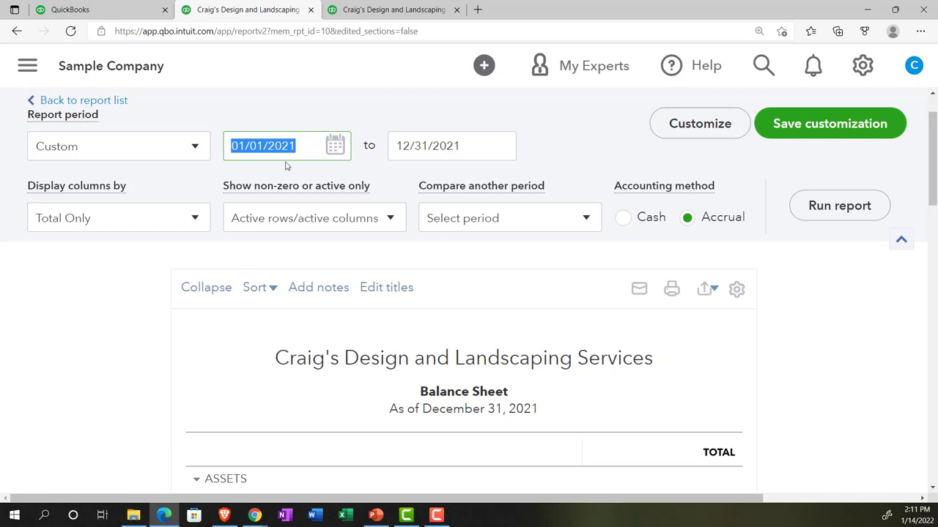
text(123121)
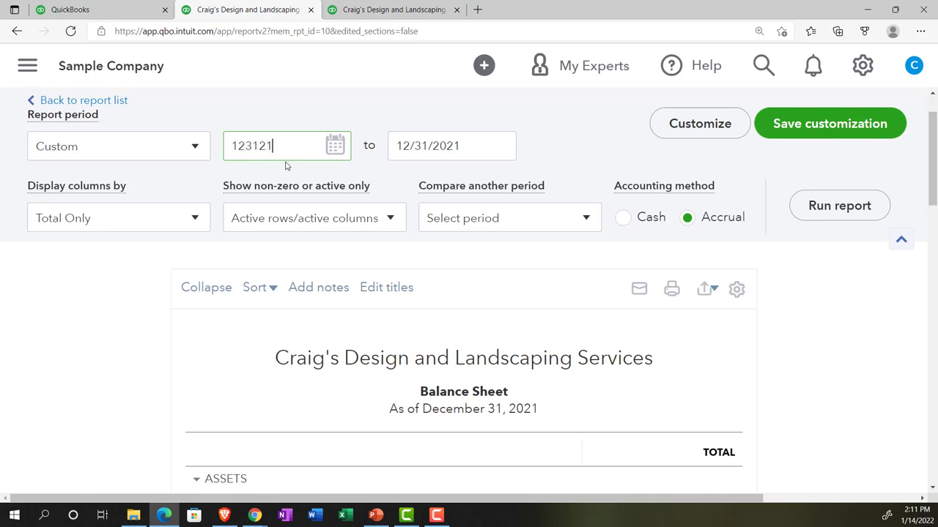
key(Tab)
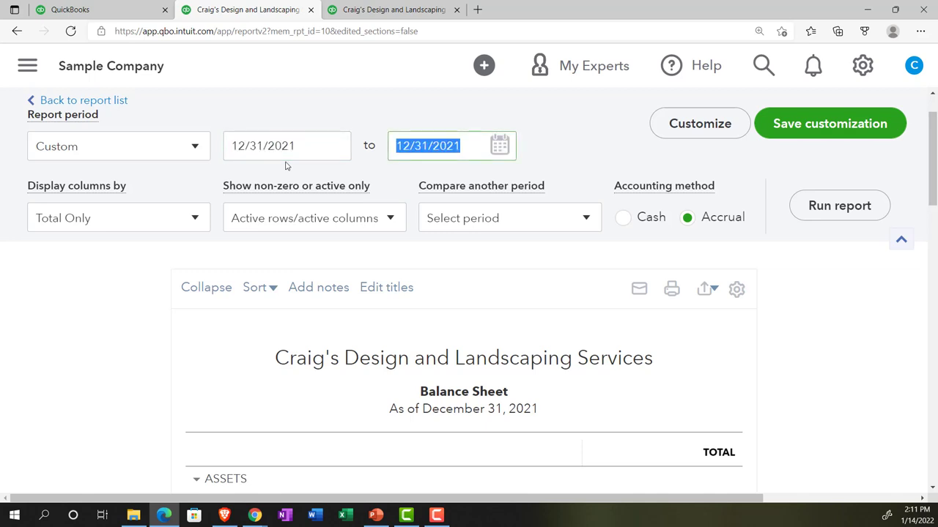
key(shift+Tab)
text(12)
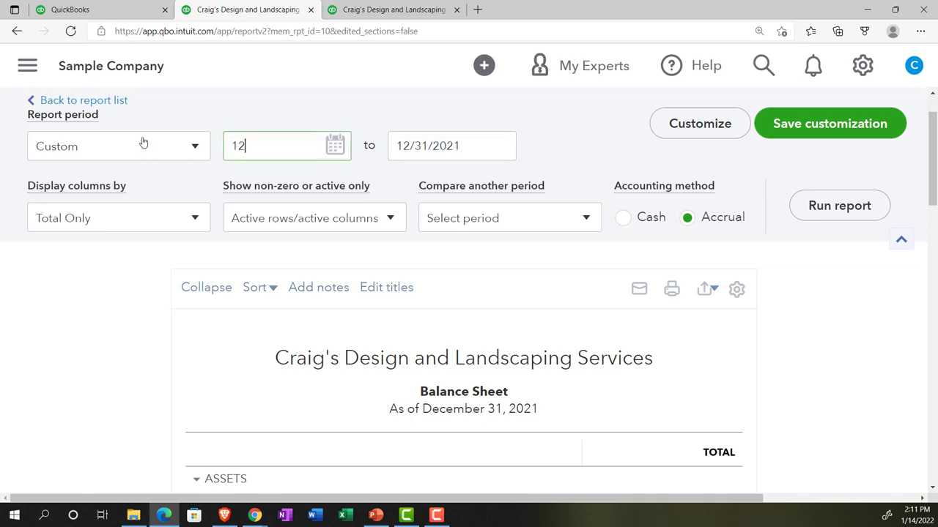
text(/01/2021)
key(Tab)
text(123121)
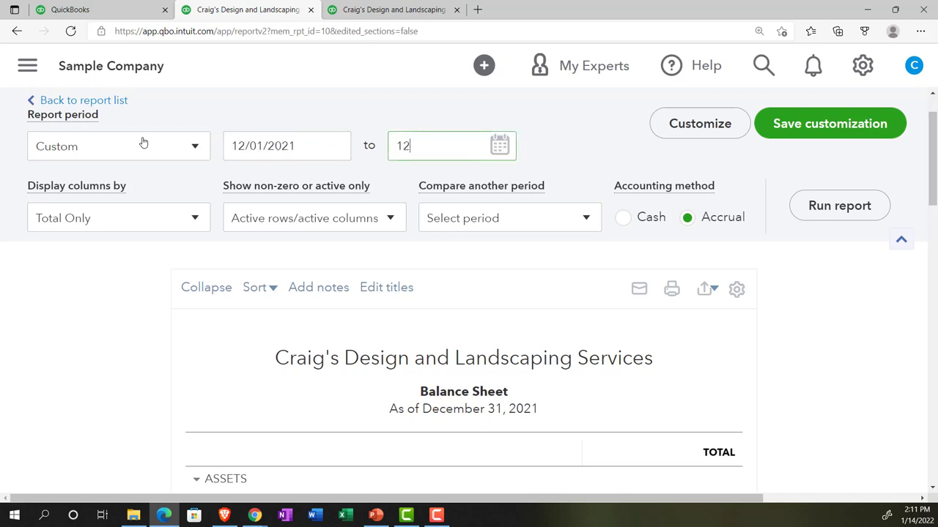
key(Tab)
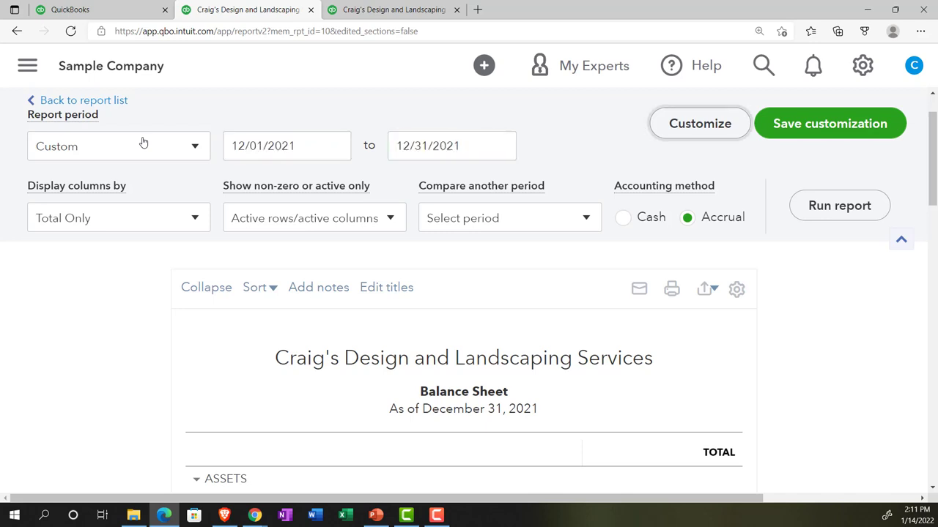
Compare the Balance Sheet with the previous period, including $ change and % change columns, and run the report.
click(390, 221)
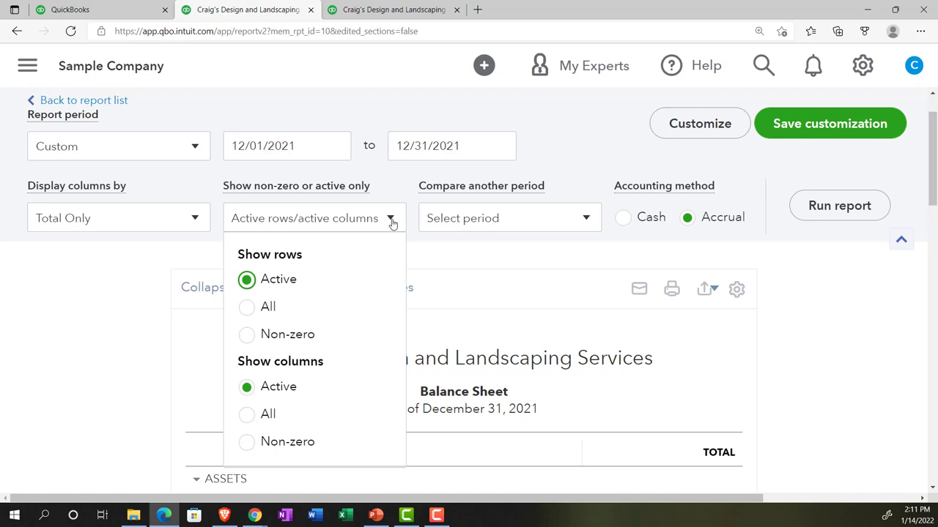
click(392, 222)
click(587, 218)
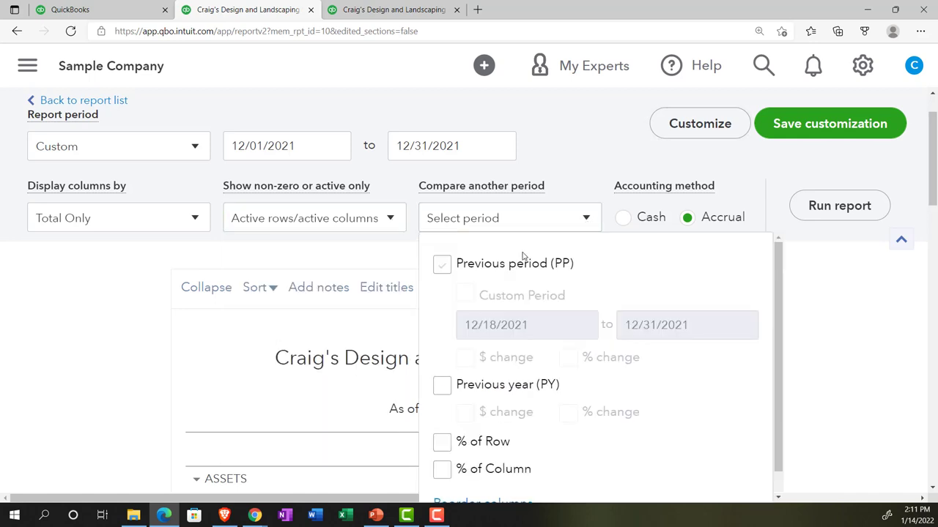
click(453, 268)
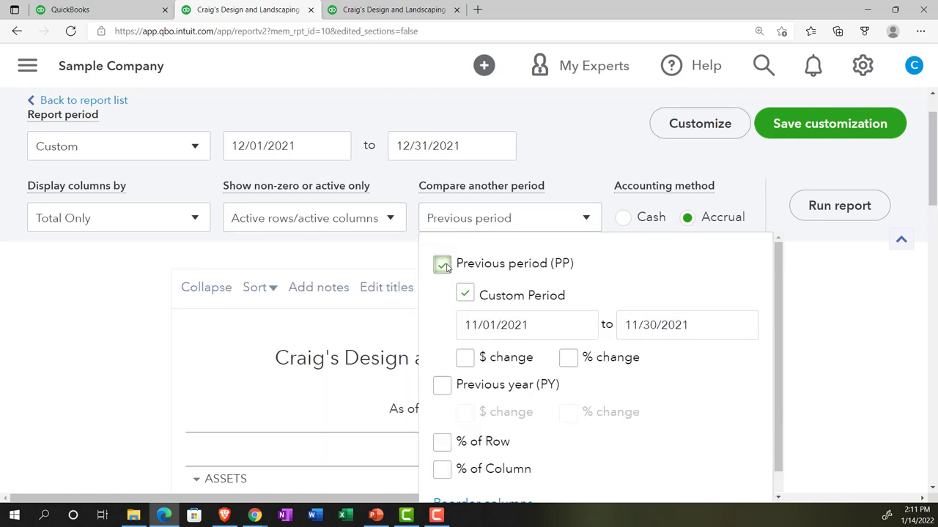
click(467, 358)
click(569, 359)
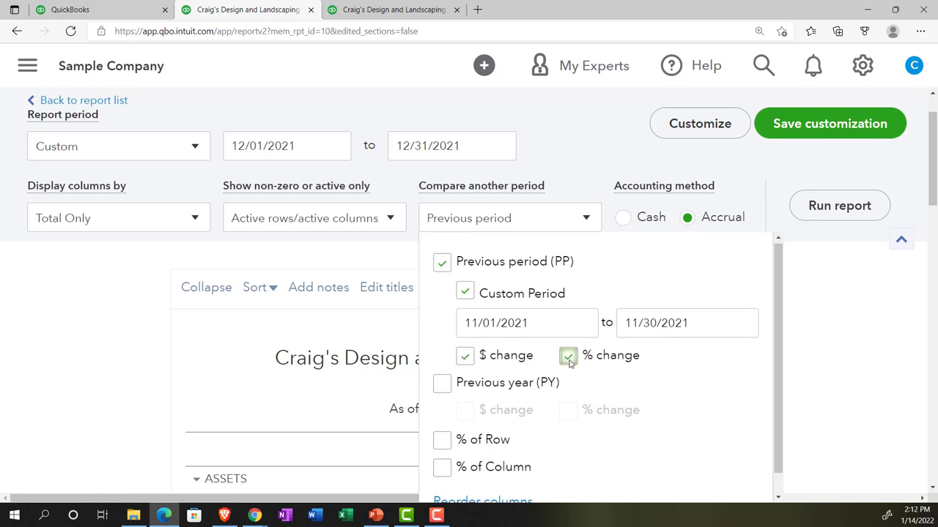
scroll(579, 363, down, 1)
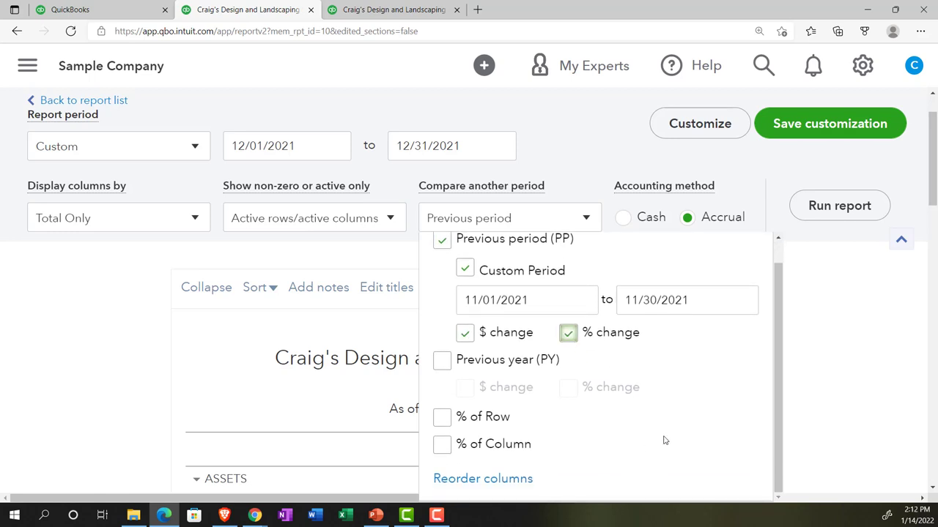
click(824, 207)
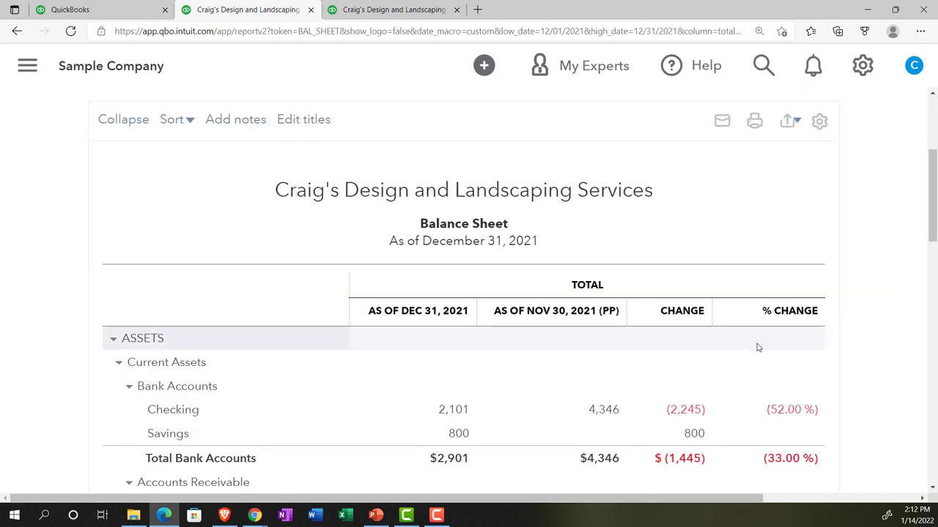
Change the report title from Balance Sheet to Comparative Balance Sheet.
scroll(758, 348, up, 2)
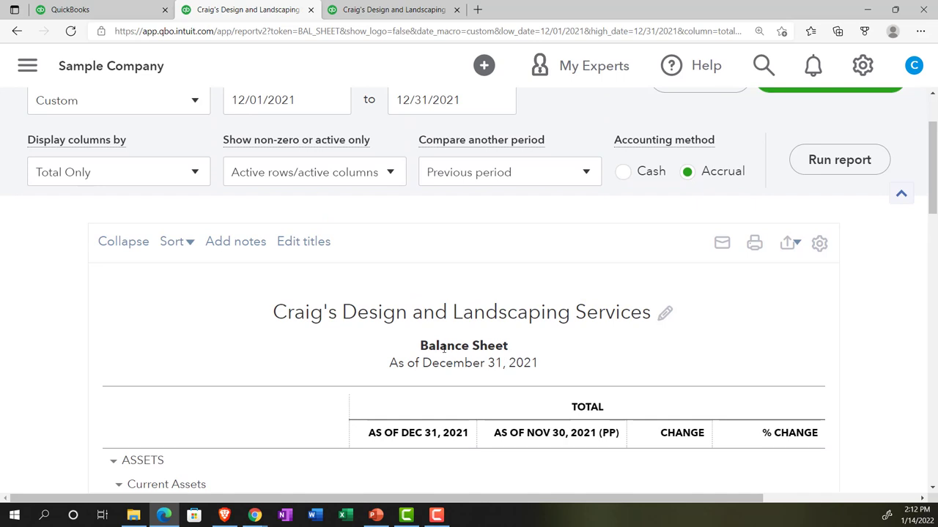
click(443, 350)
click(396, 347)
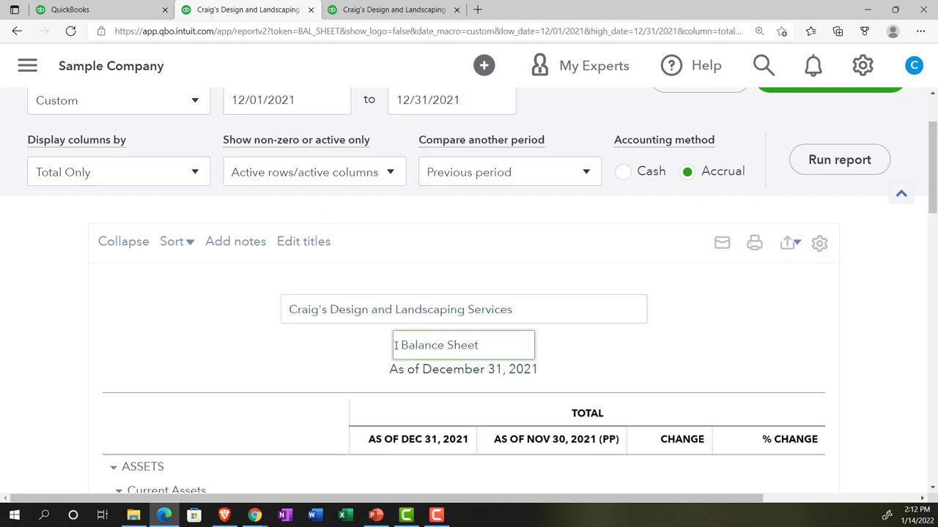
text(Camparative)
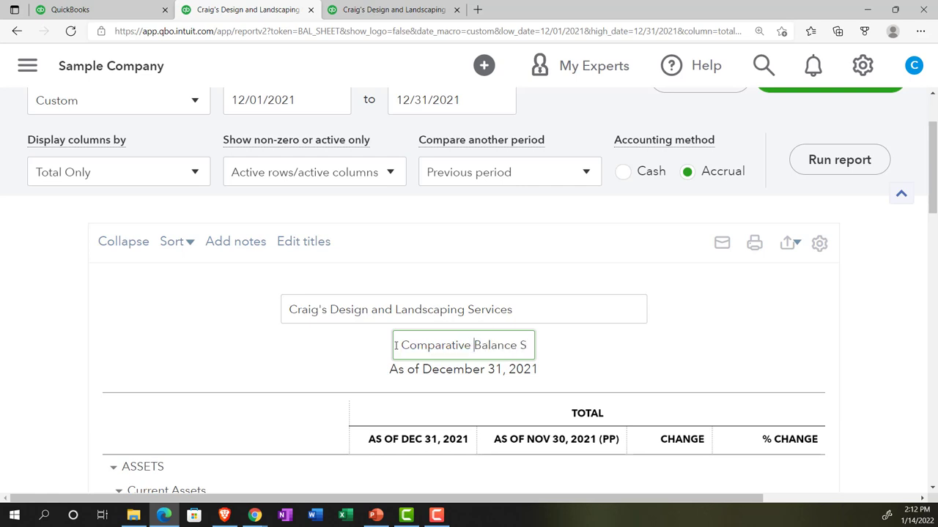
key(shift+Right)
key(shift+Right)
key(shift+Right)
key(shift+Right)
key(shift+Right)
key(shift+Right)
key(shift+Right)
key(shift+Right)
key(shift+Right)
key(shift+Right)
key(shift+Right)
key(shift+Right)
key(shift+Right)
key(shift+Right)
key(shift+Right)
key(shift+Right)
key(shift+Right)
key(shift+Right)
key(shift+Right)
key(shift+Right)
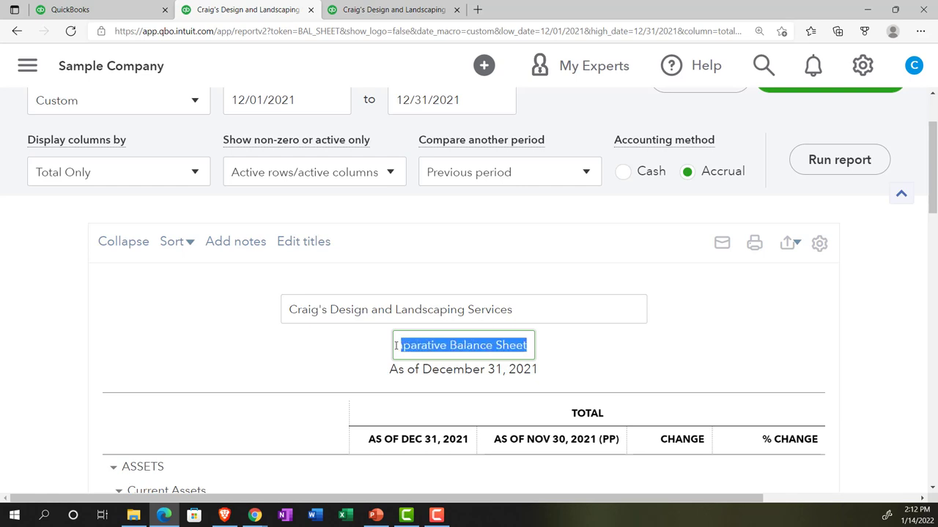
click(210, 332)
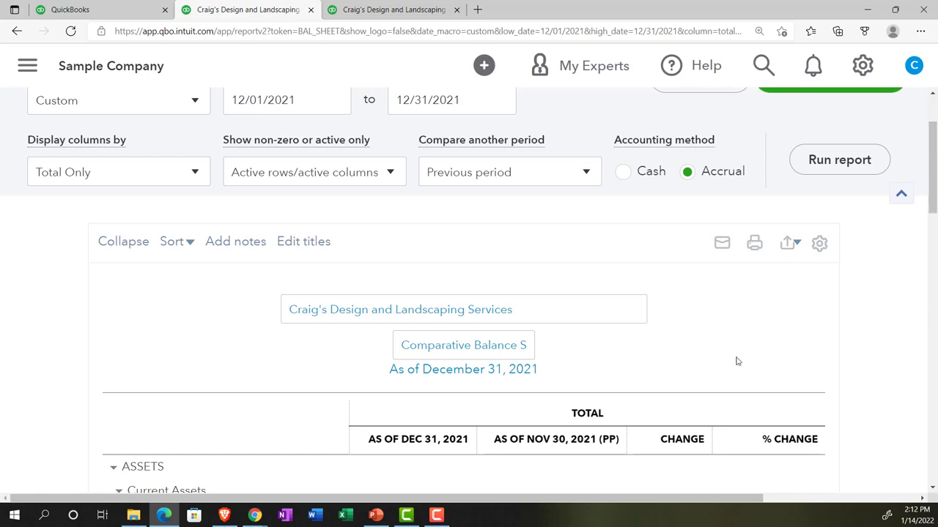
Remove the report period from the Comparative Balance Sheet's header and rerun the report.
scroll(733, 356, up, 2)
click(699, 138)
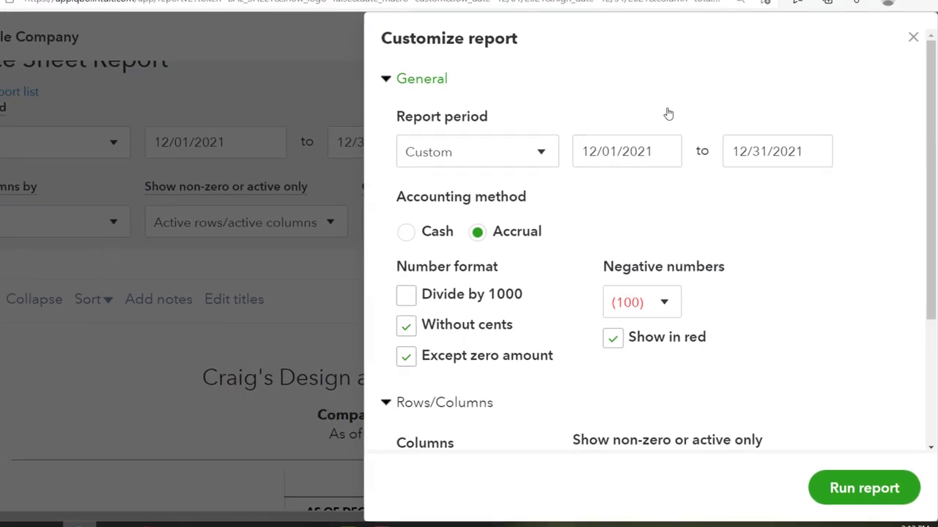
scroll(537, 276, down, 3)
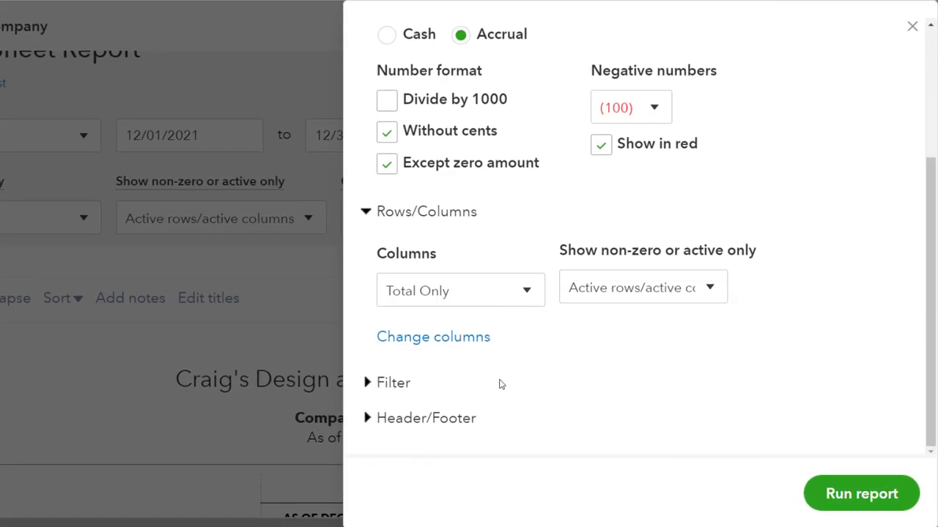
scroll(414, 405, up, 3)
scroll(418, 408, down, 3)
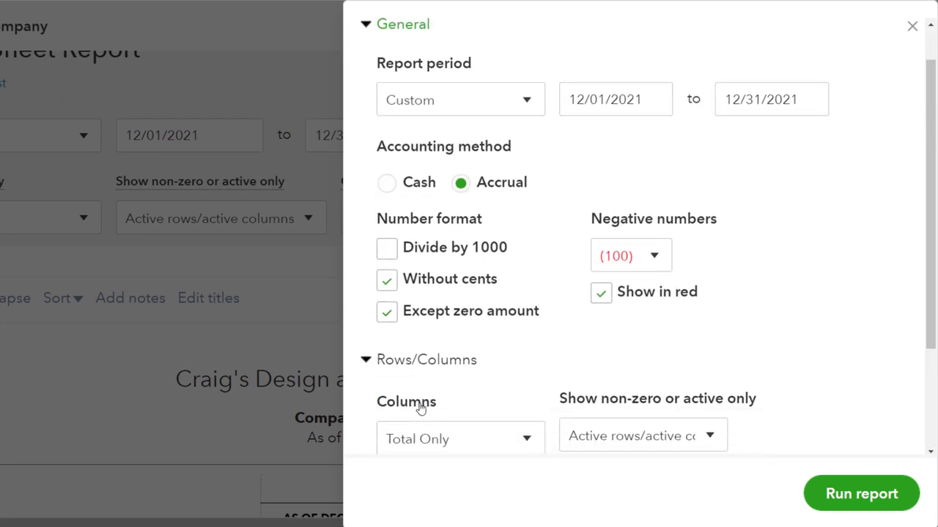
click(373, 423)
scroll(460, 351, down, 4)
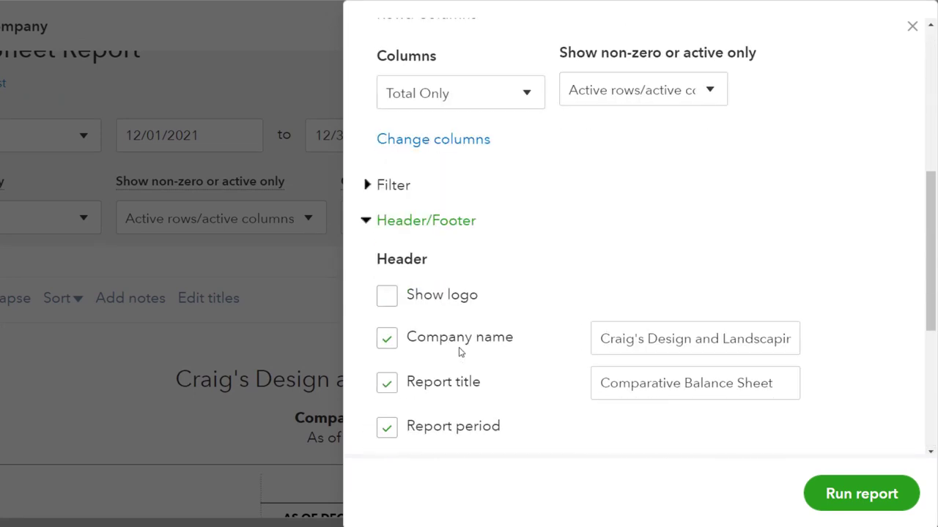
click(396, 366)
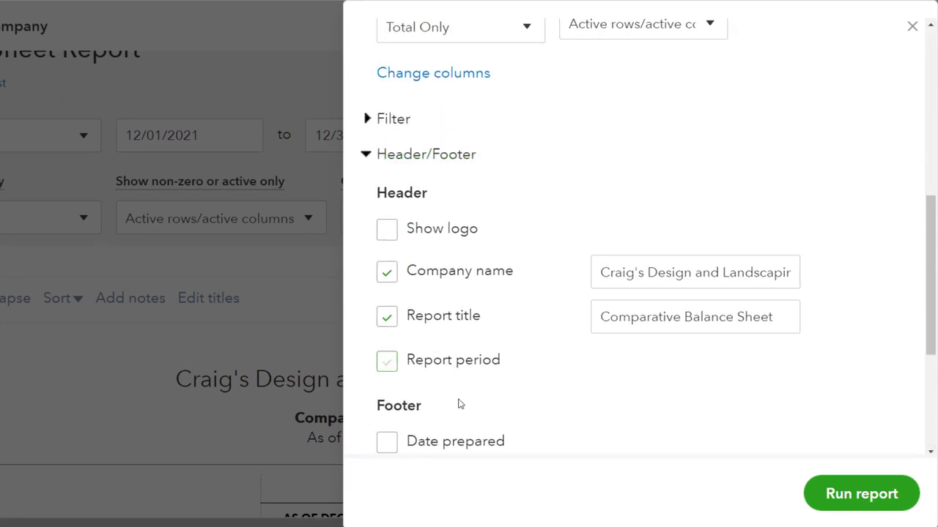
click(854, 486)
scroll(770, 389, down, 5)
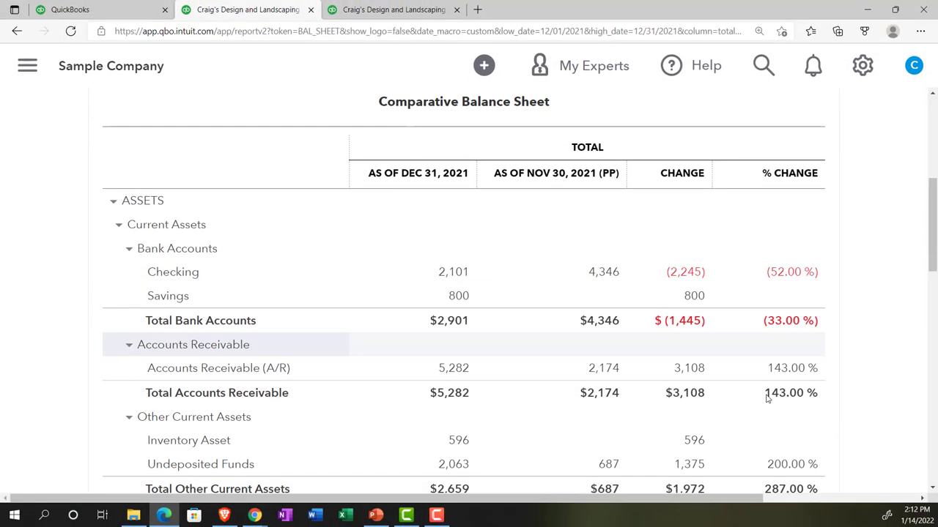
scroll(767, 398, up, 5)
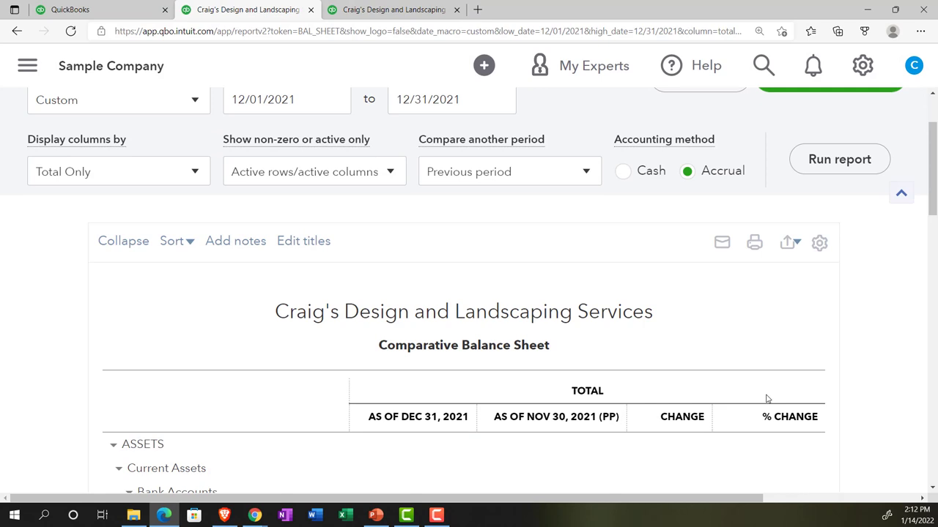
Save the comparative report customization as 3 Balance Sheet External Use YE in the Month End Reports group.
scroll(767, 398, up, 1)
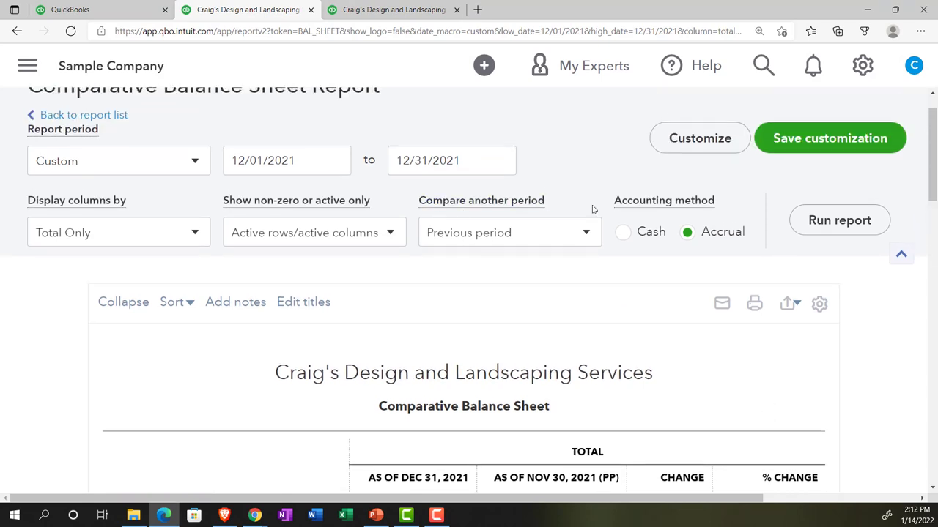
click(790, 145)
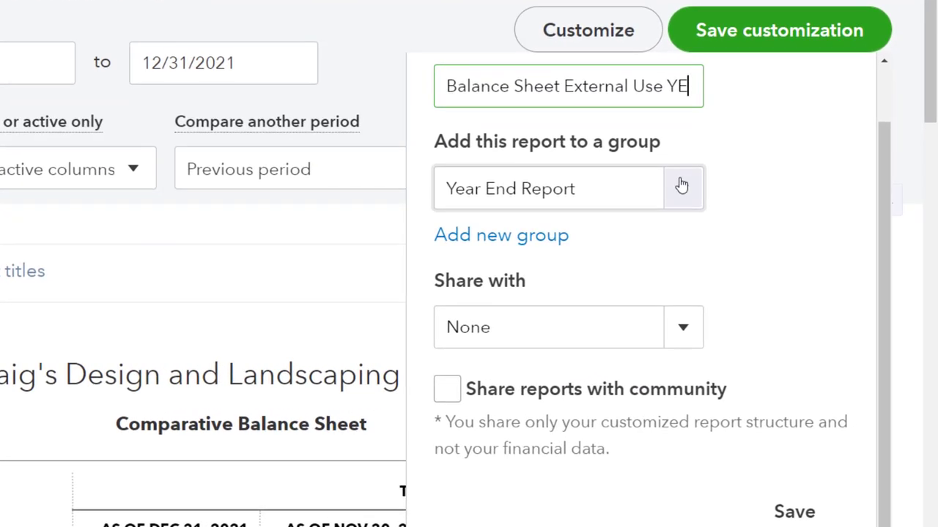
click(764, 244)
click(682, 186)
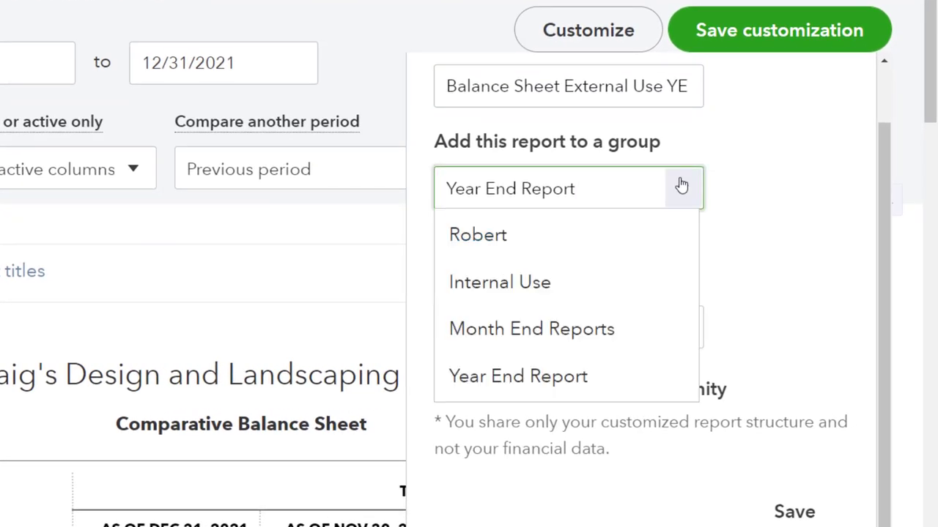
click(600, 329)
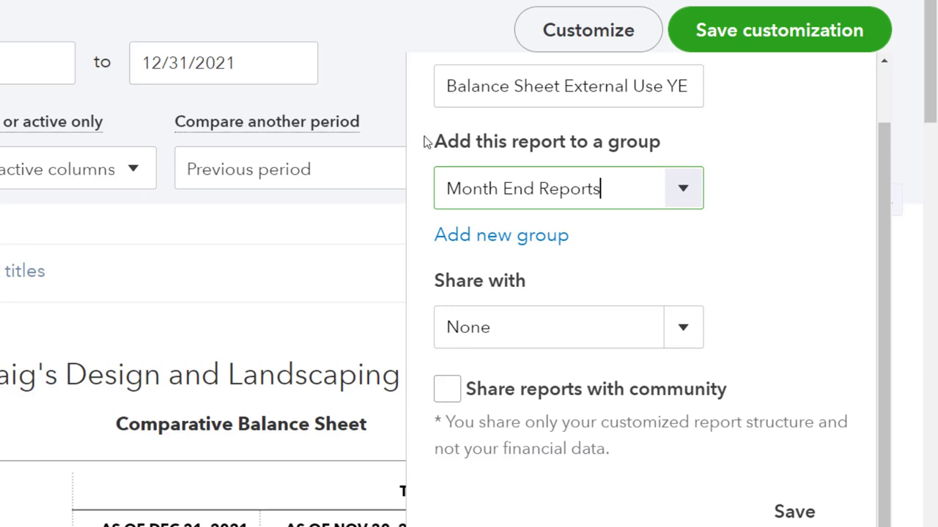
triple_click(440, 86)
click(440, 87)
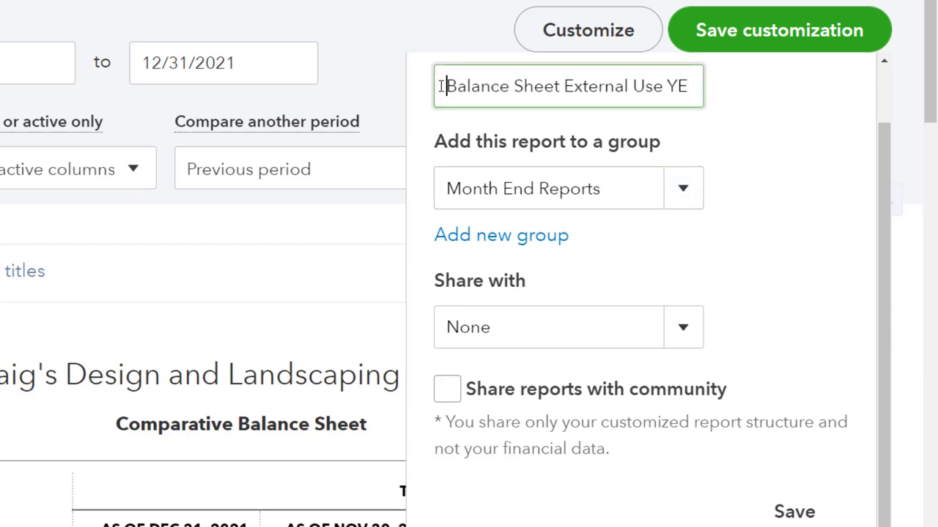
text(12)
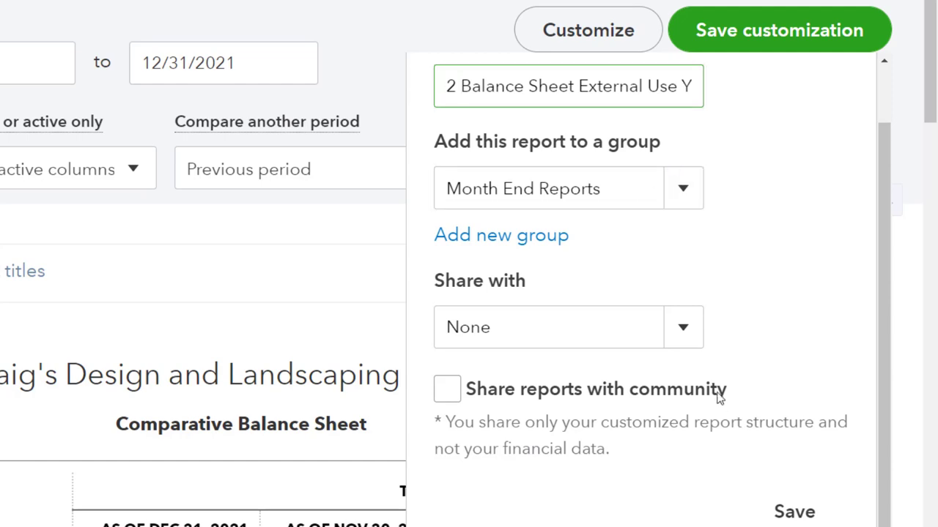
key(Left)
key(BackSpace)
text(3)
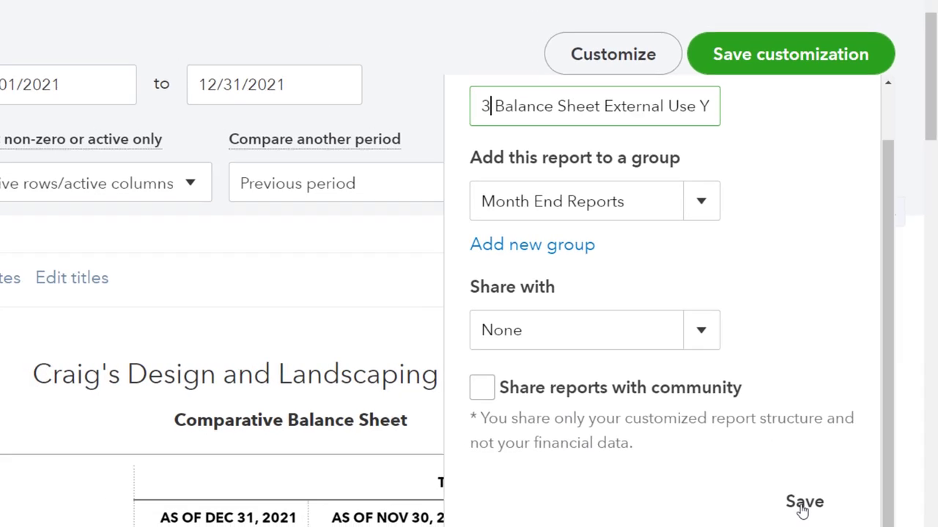
click(800, 506)
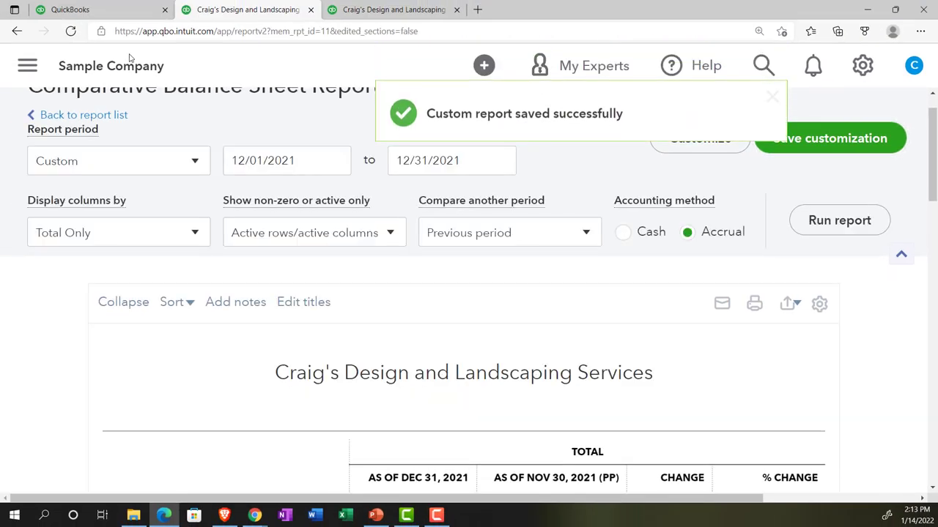
Reload the custom reports list in the first browser tab and rename 1 Balance Sheet External Use ME as 2 Balance Sheet External Use ME.
click(83, 10)
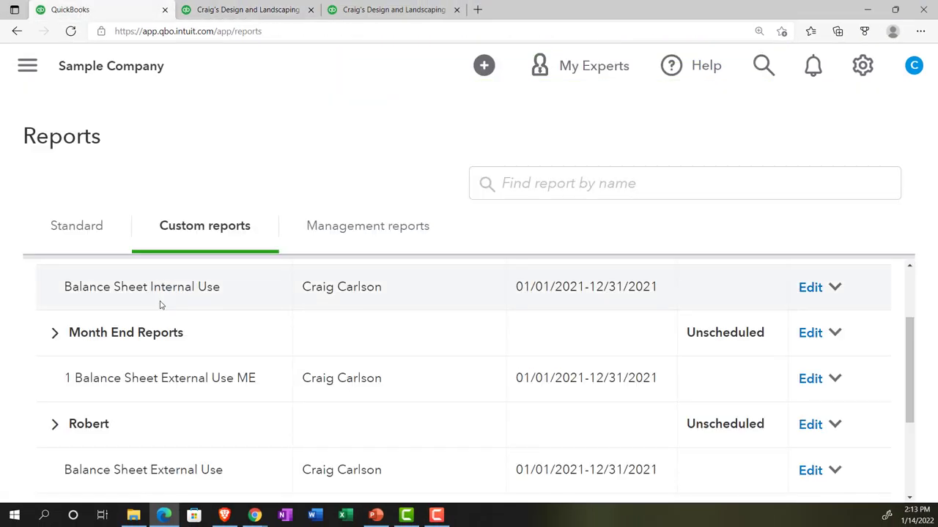
click(71, 31)
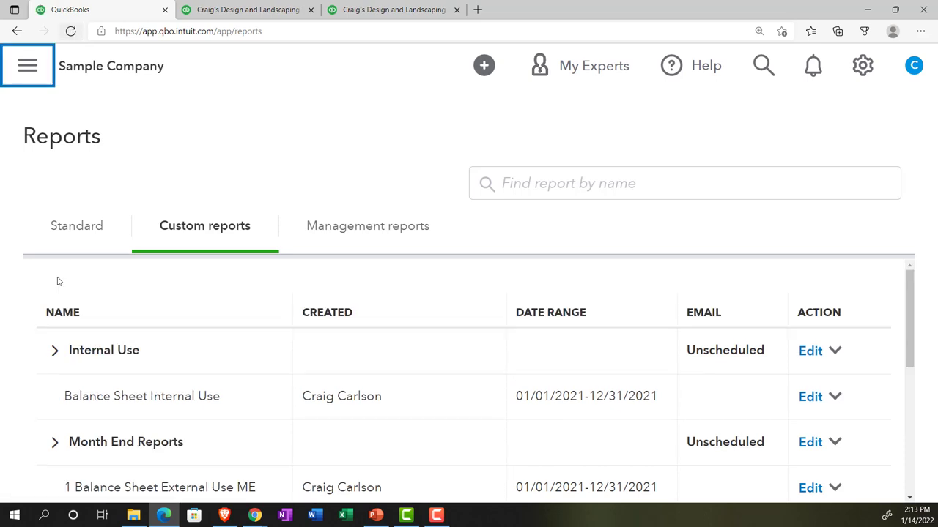
scroll(75, 352, down, 2)
scroll(82, 371, down, 1)
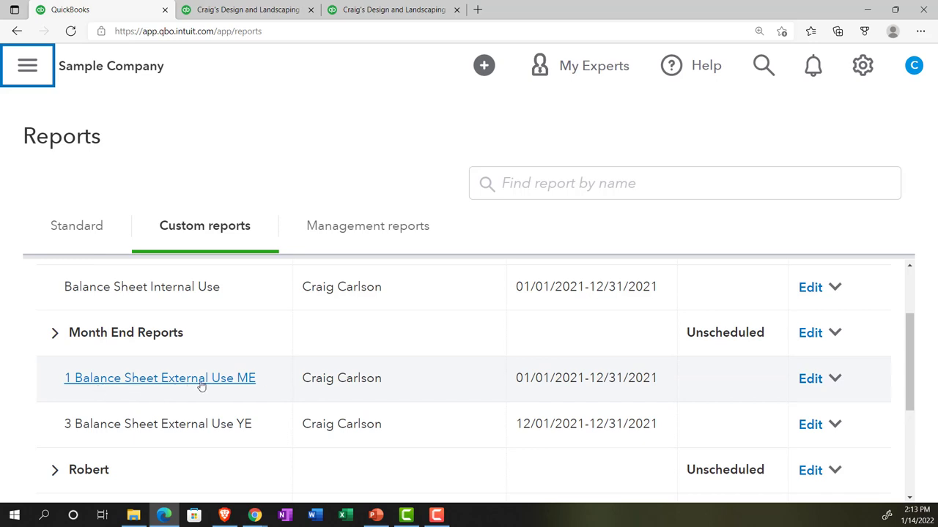
click(806, 381)
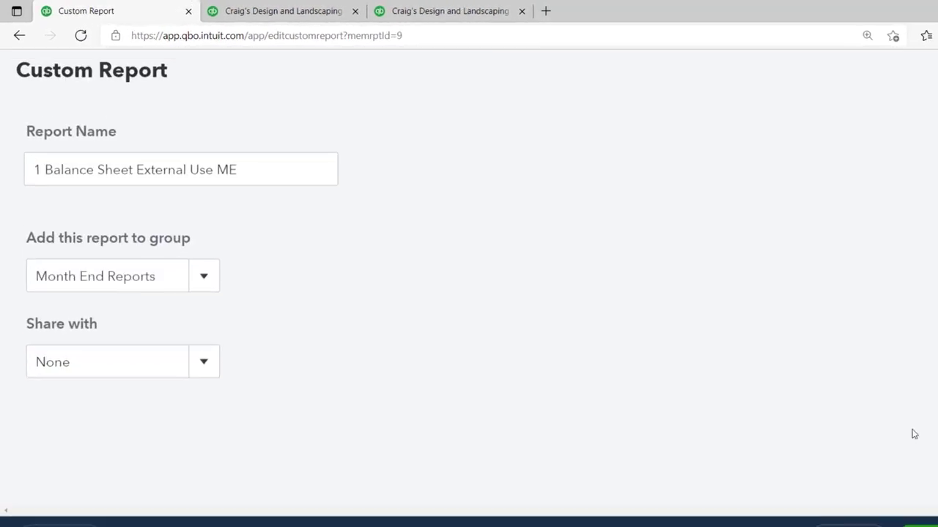
triple_click(52, 235)
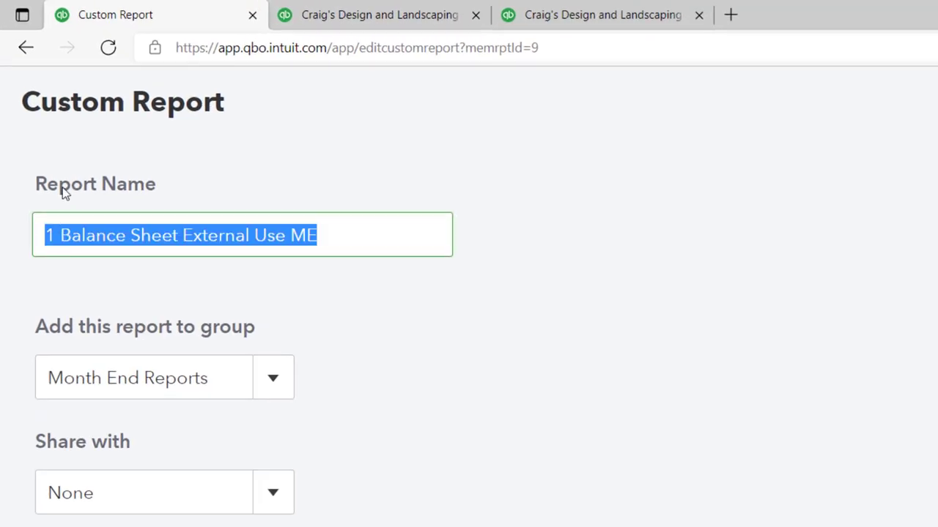
key(Left)
key(Right)
key(BackSpace)
text(2)
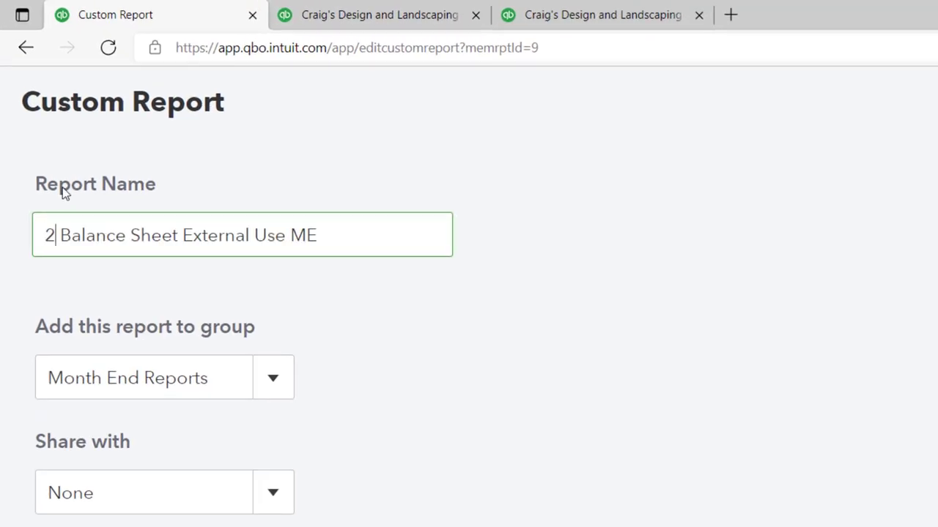
click(871, 506)
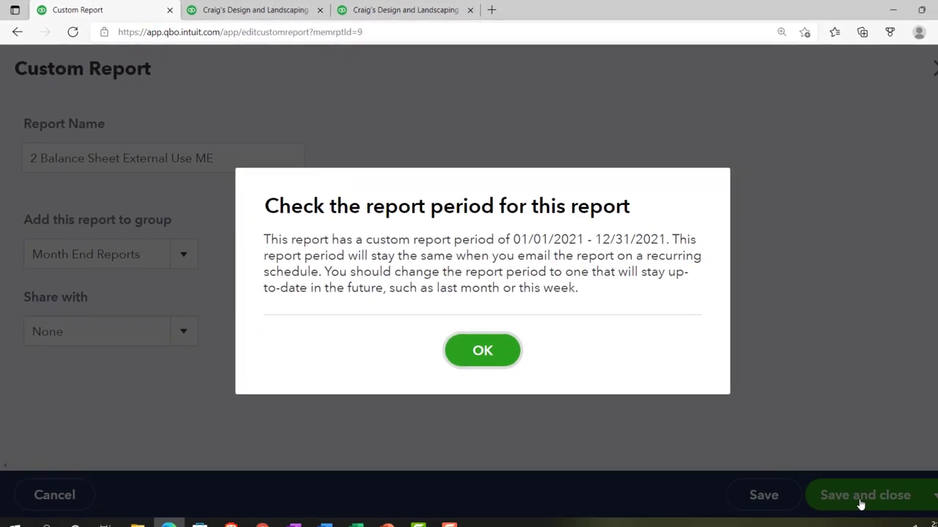
click(489, 355)
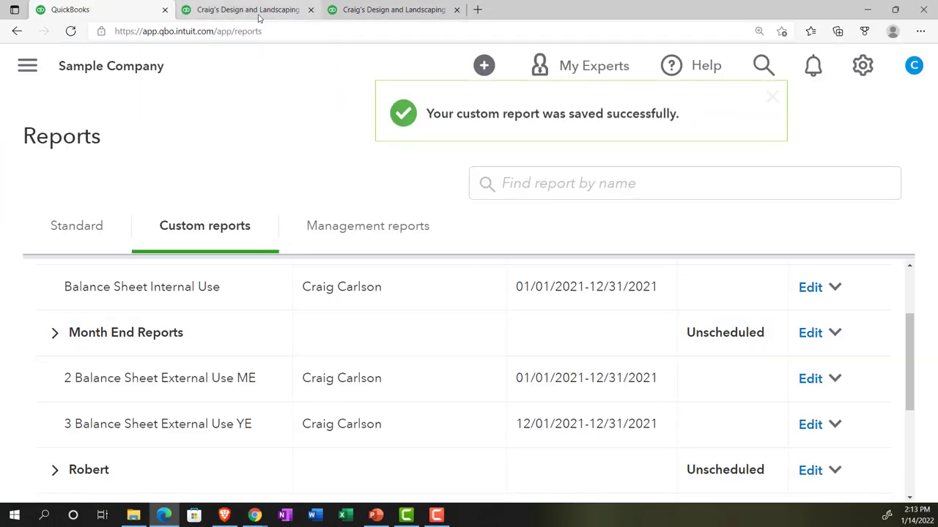
Open the standard Balance Sheet Summary report in the third browser tab and collapse the navigation sidebar.
click(359, 10)
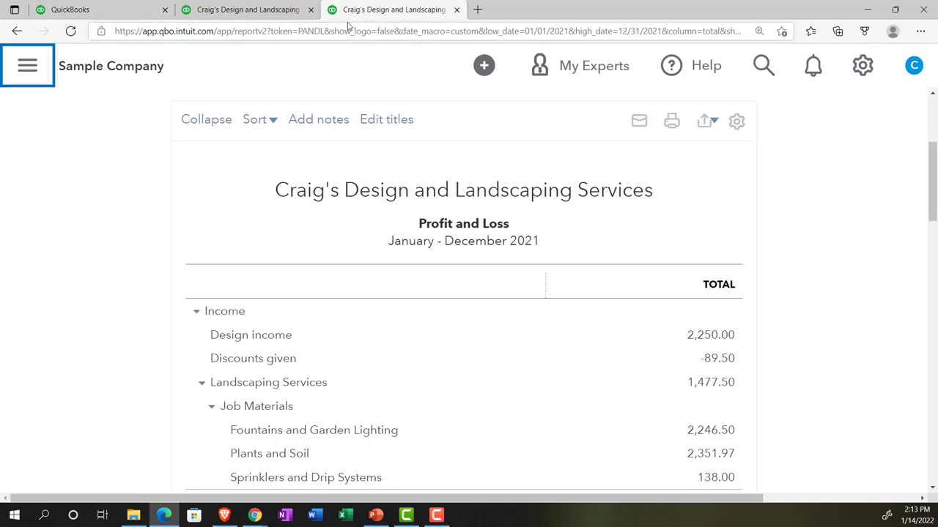
click(36, 70)
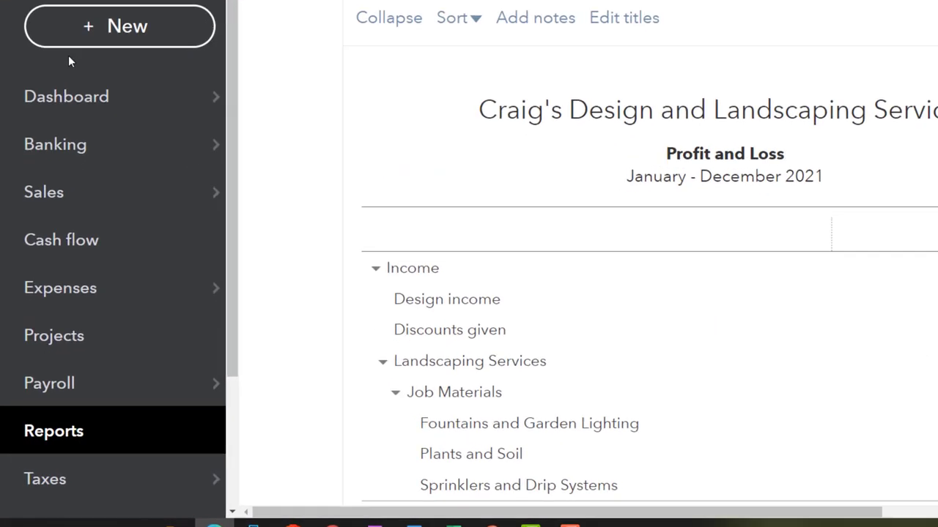
click(71, 434)
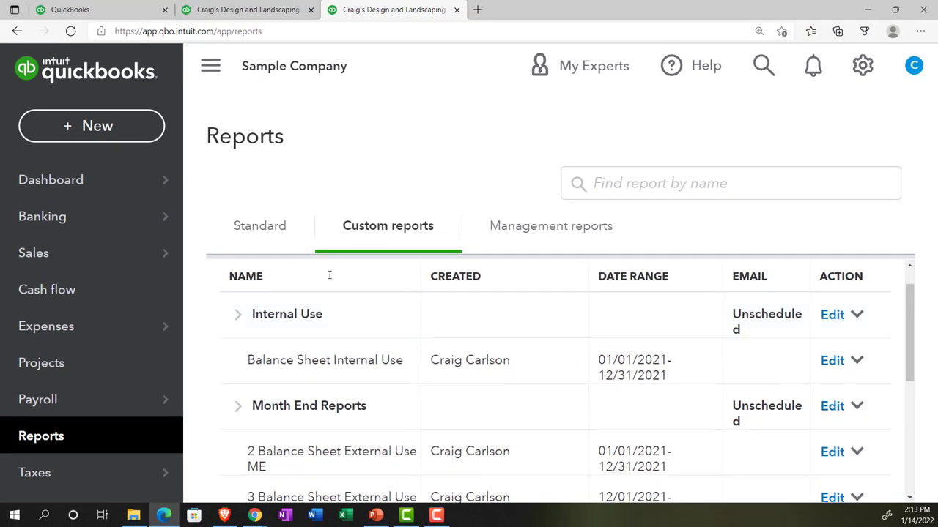
click(261, 229)
scroll(383, 361, down, 5)
scroll(383, 364, down, 1)
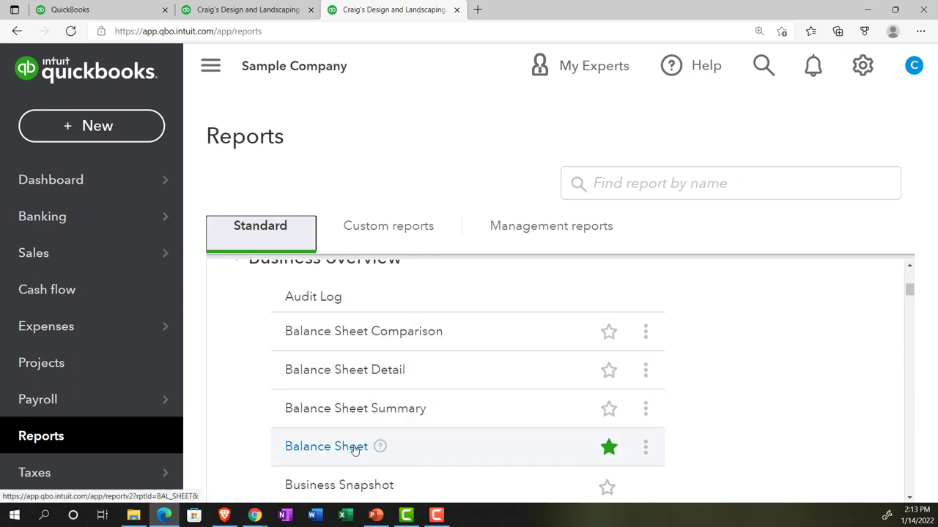
scroll(353, 445, down, 1)
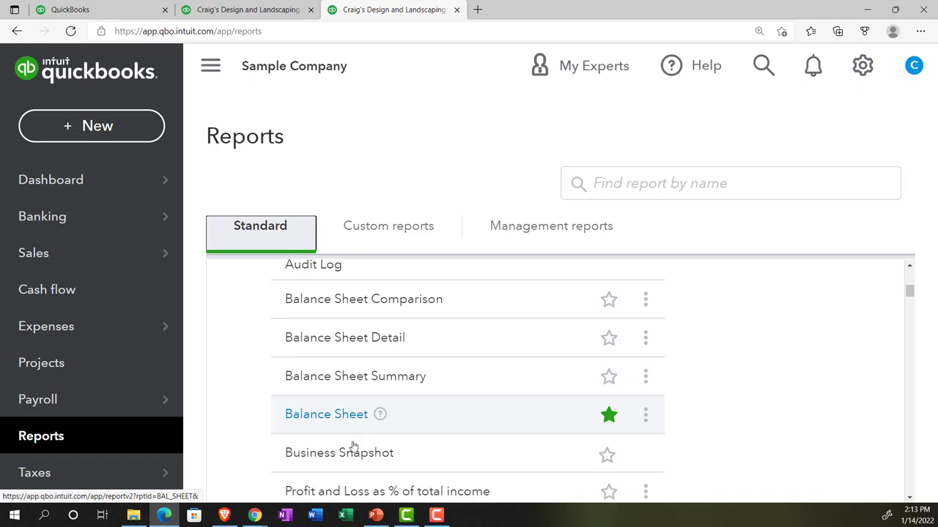
click(347, 378)
scroll(282, 220, down, 3)
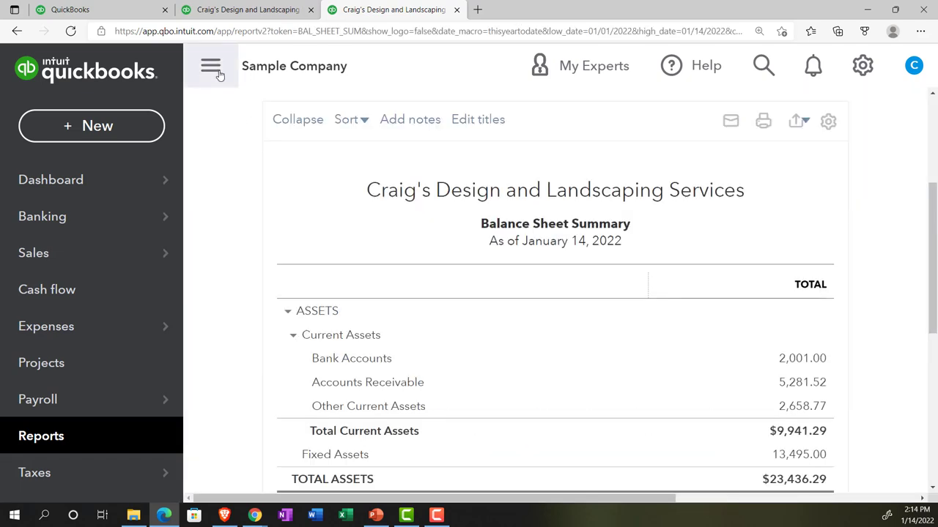
click(214, 67)
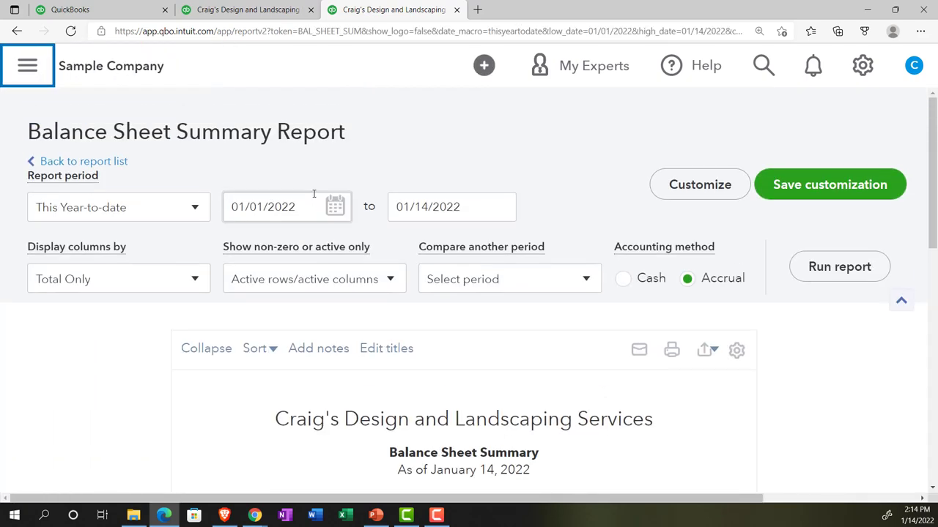
Set the Balance Sheet Summary's period to 01/01/2021 through 12/31/2021, rerun the report and look over its figures.
text(01012021)
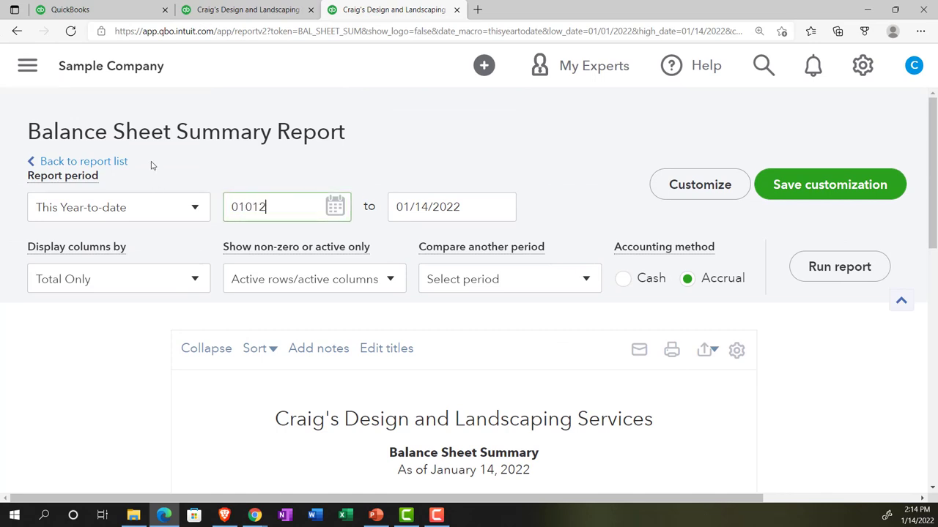
key(Tab)
text(12/31/2021)
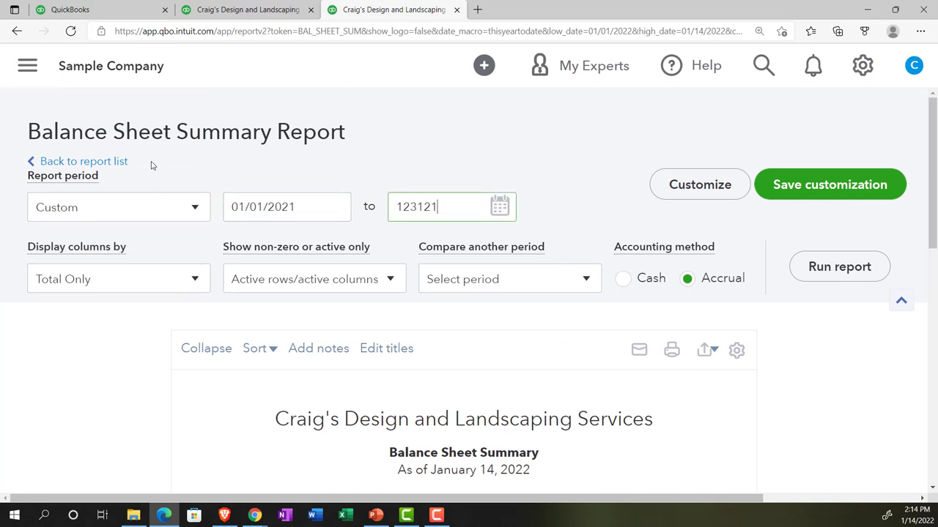
key(Tab)
click(806, 266)
scroll(728, 322, up, 3)
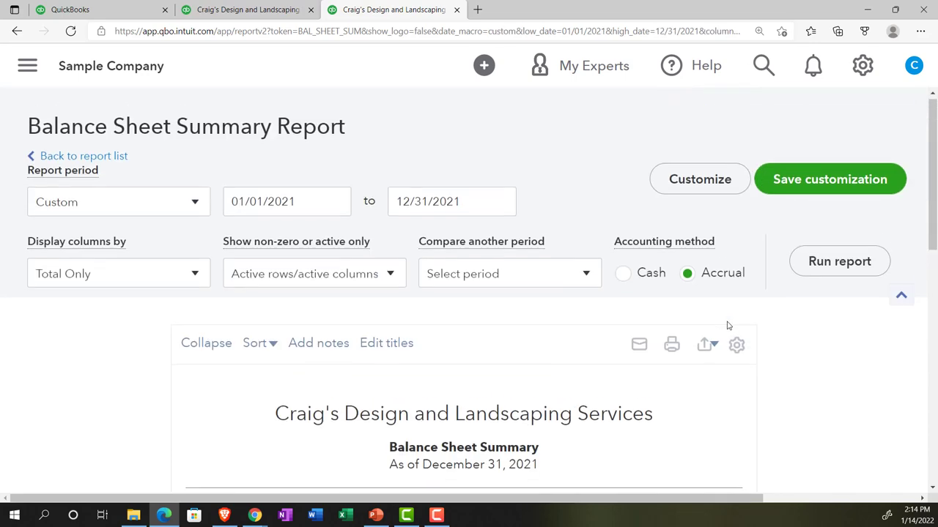
scroll(728, 326, down, 2)
scroll(728, 325, down, 4)
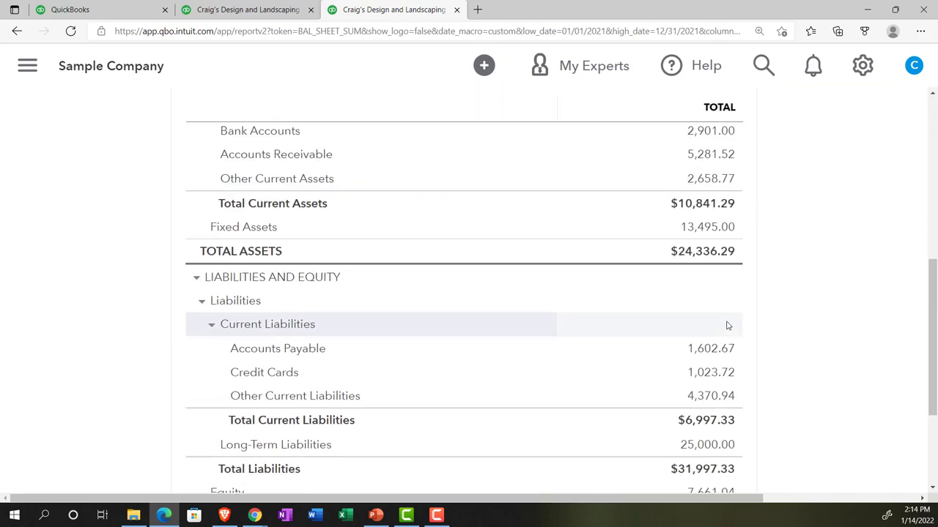
scroll(728, 326, up, 8)
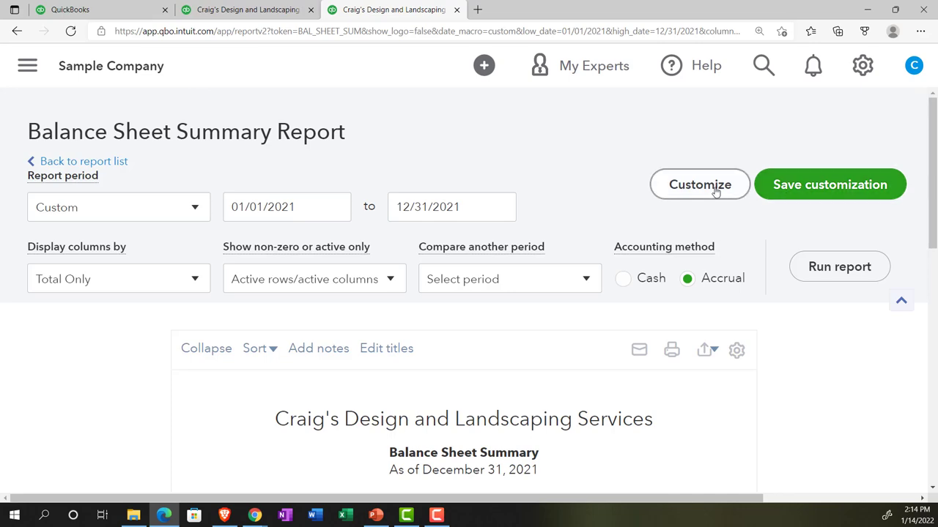
Customize the summary's number format to omit cents and show negative numbers in parentheses and in red.
scroll(684, 279, down, 2)
scroll(680, 249, up, 2)
click(689, 185)
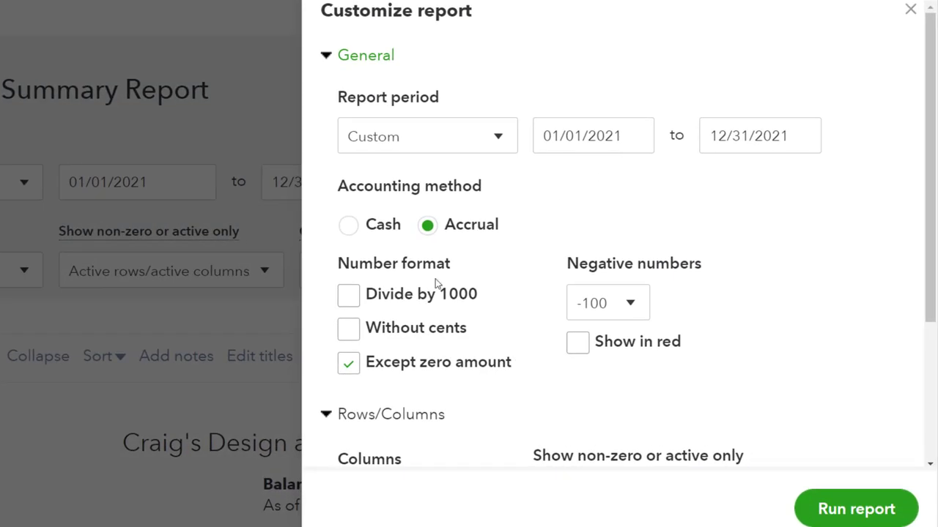
click(359, 329)
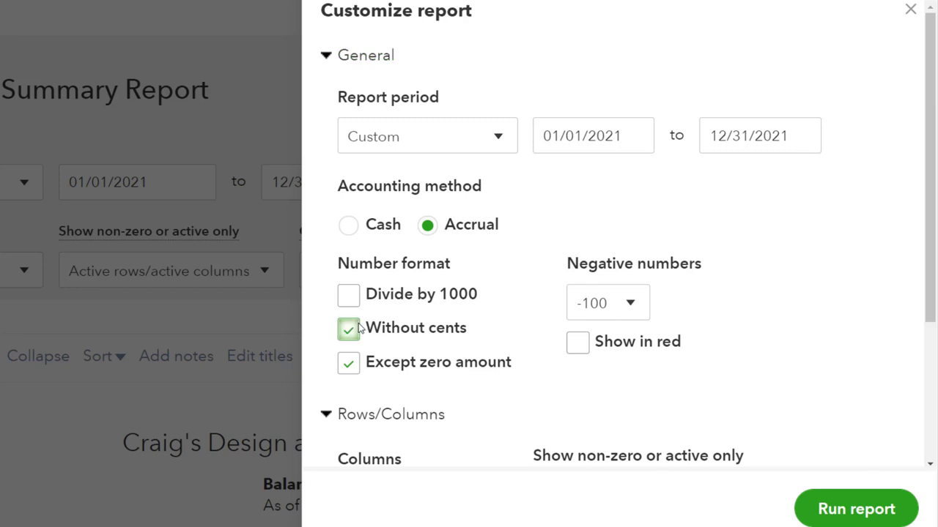
click(633, 302)
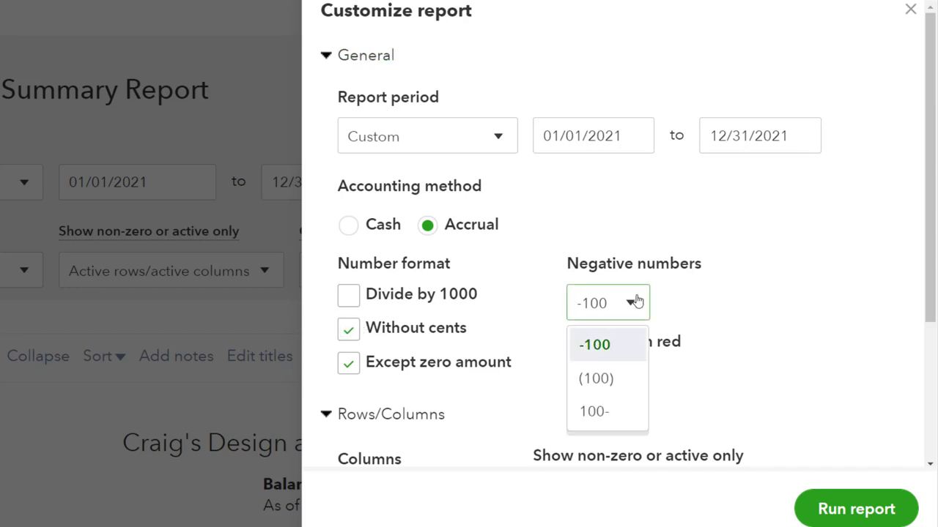
click(603, 378)
click(577, 343)
scroll(583, 350, down, 3)
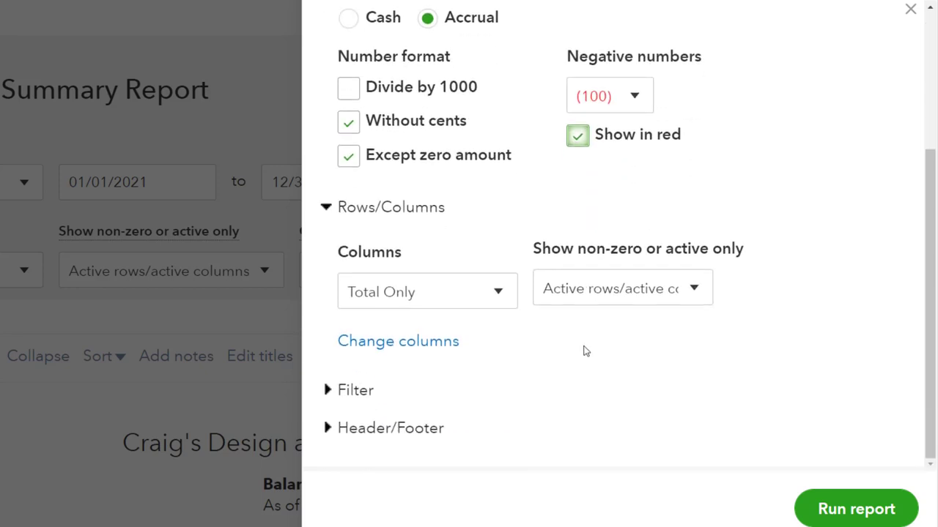
Remove the date prepared, time prepared and report basis from the summary's footer and rerun the report.
click(383, 427)
scroll(367, 429, down, 7)
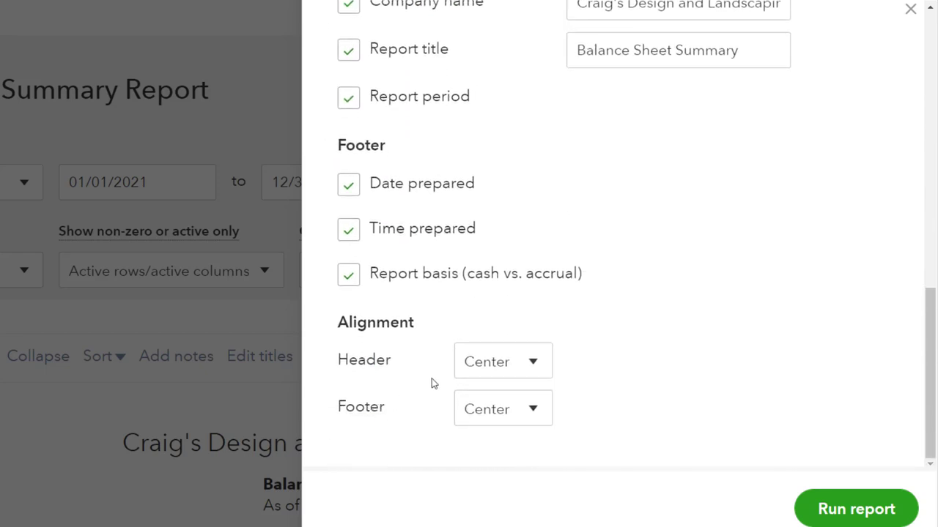
click(349, 184)
click(349, 229)
click(349, 274)
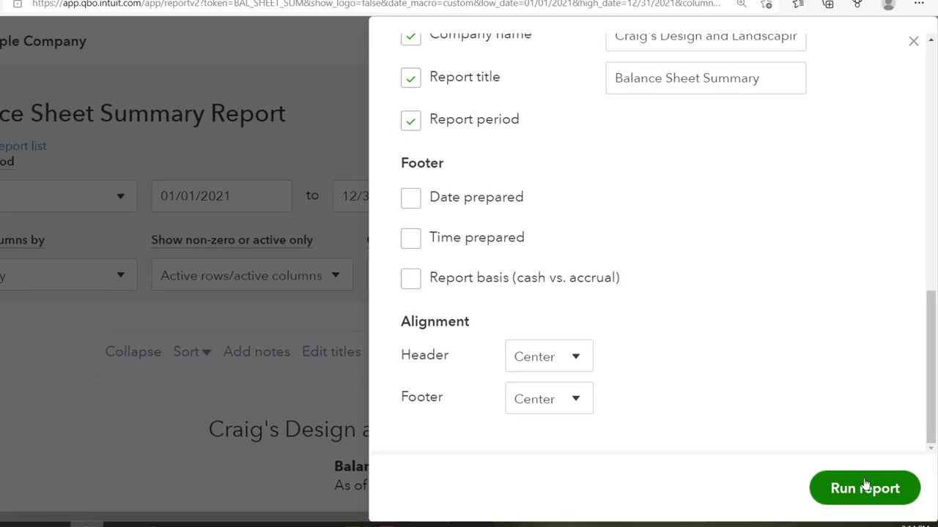
click(864, 488)
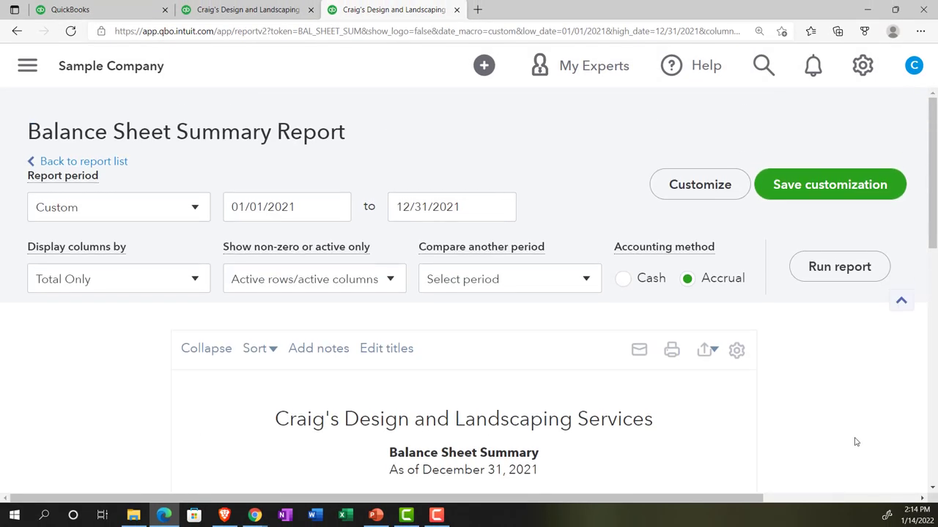
Save the customized report as 1 Balance Sheet Summary in the Month End Reports group.
click(810, 185)
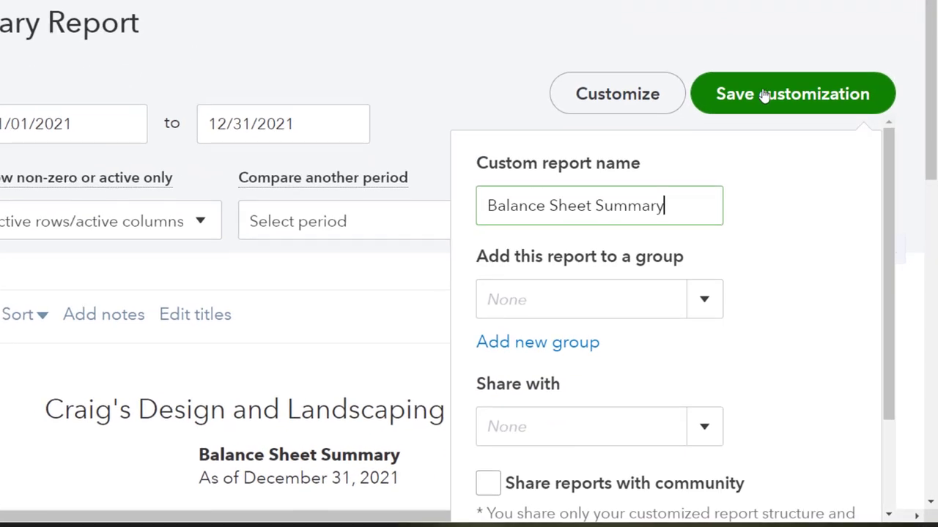
click(713, 298)
click(643, 385)
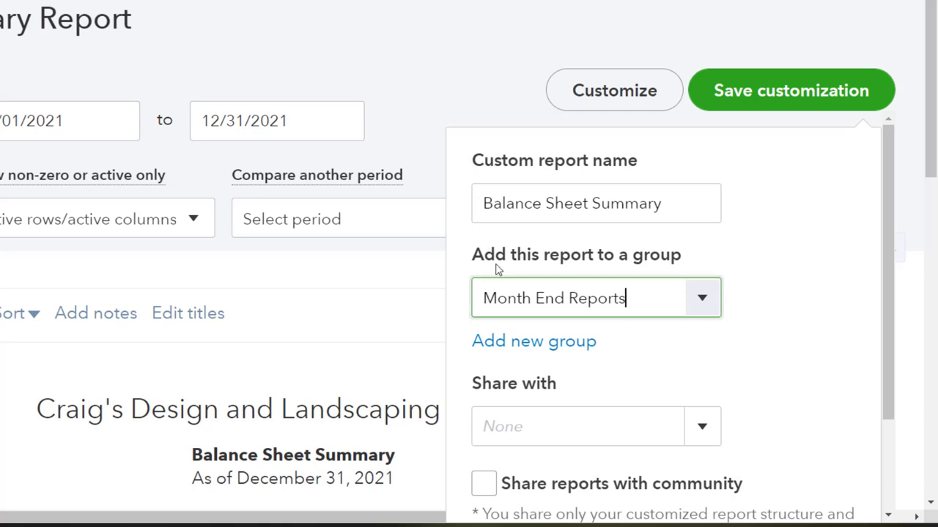
triple_click(489, 205)
click(484, 205)
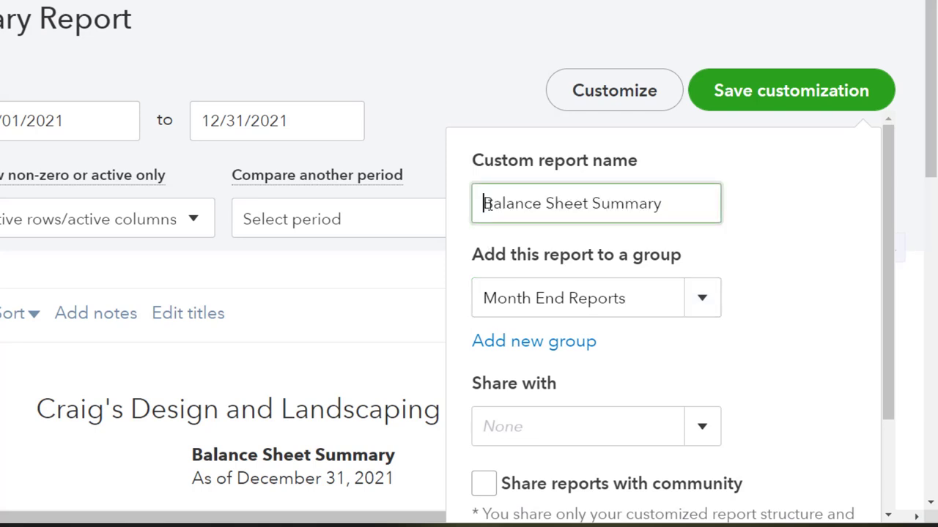
text(1)
scroll(754, 393, down, 3)
click(803, 471)
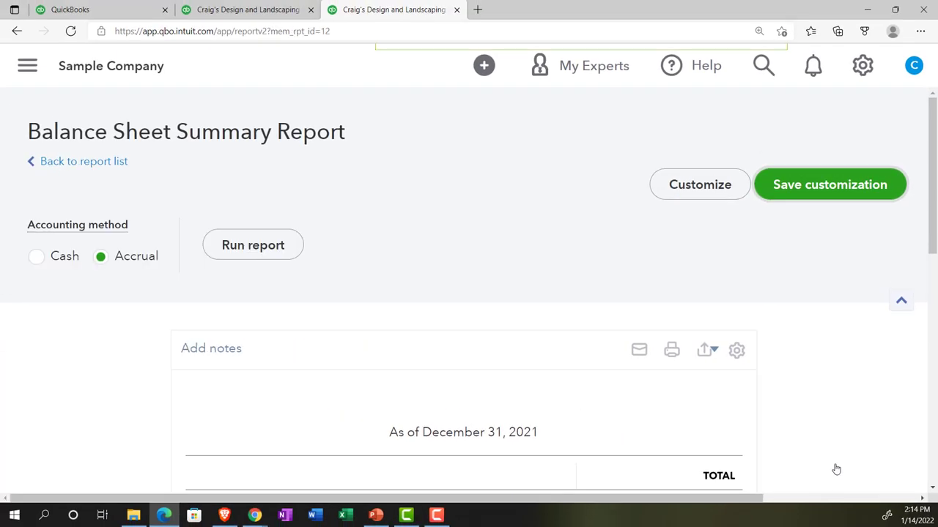
scroll(540, 340, down, 3)
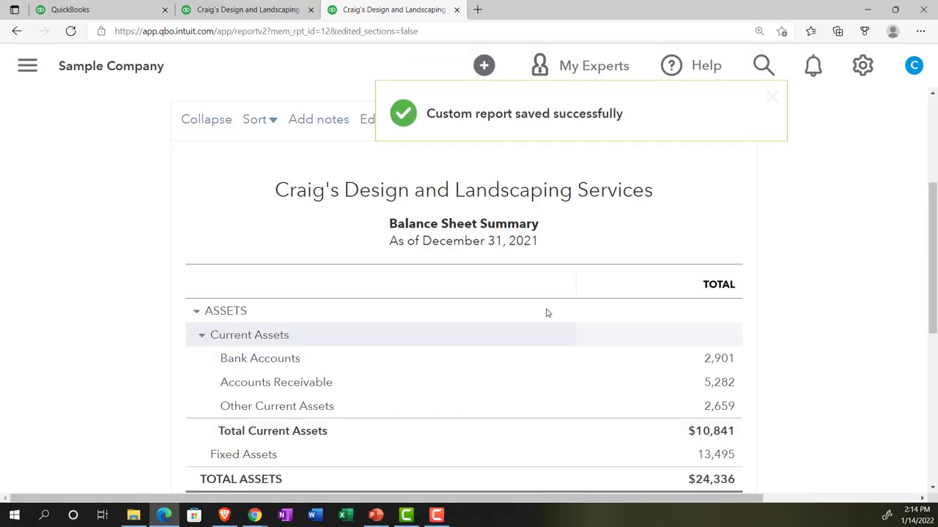
Review the Month End Reports group in the reloaded custom reports list of the first browser tab and switch to the management reports.
click(112, 11)
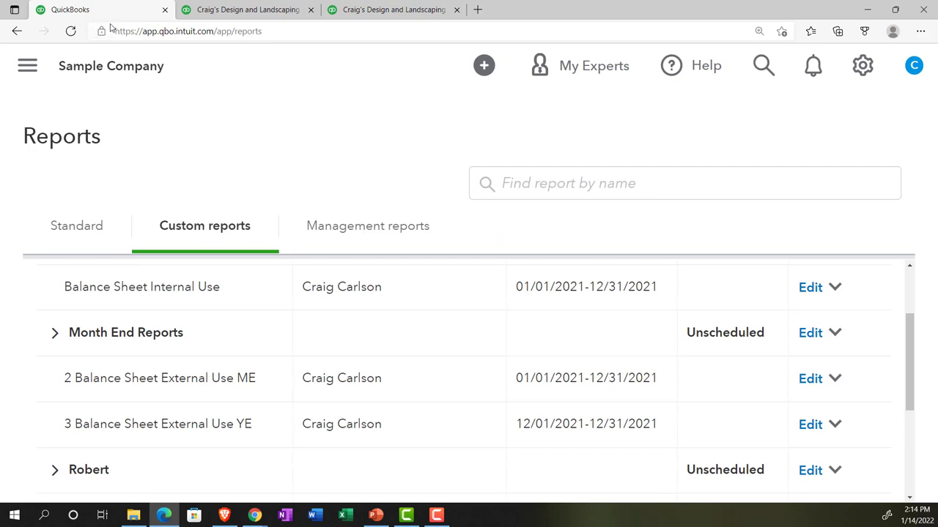
click(71, 32)
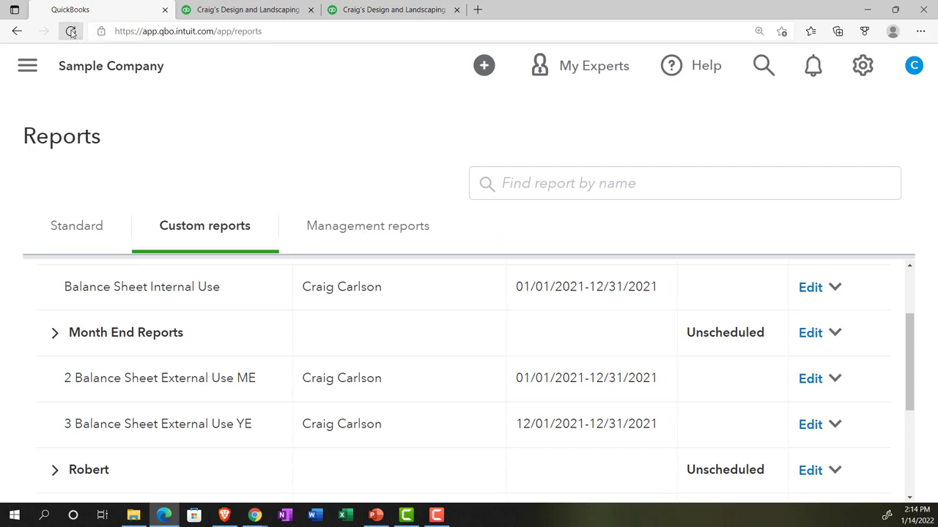
click(196, 231)
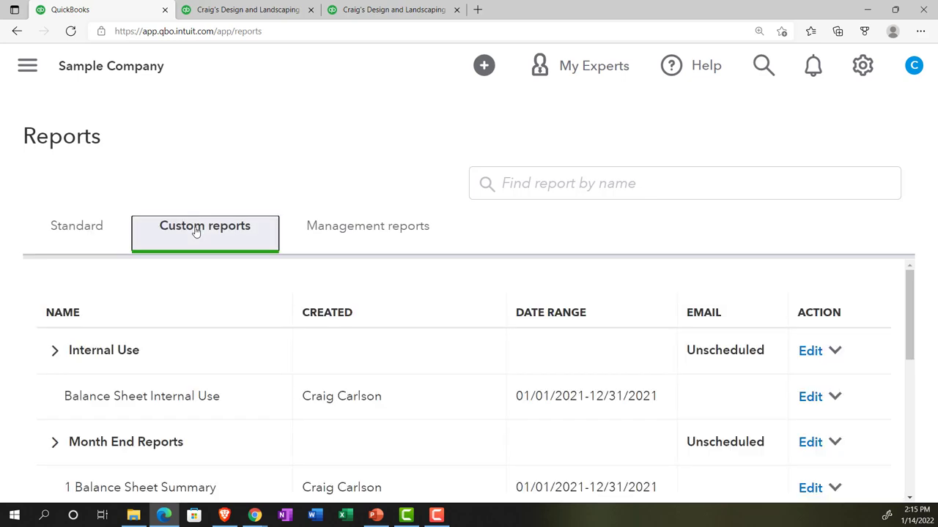
scroll(132, 334, down, 3)
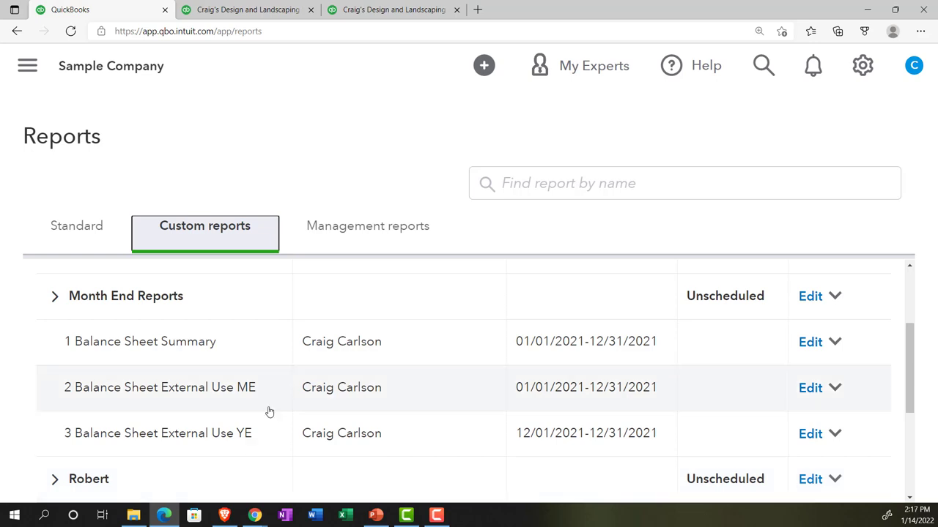
click(333, 233)
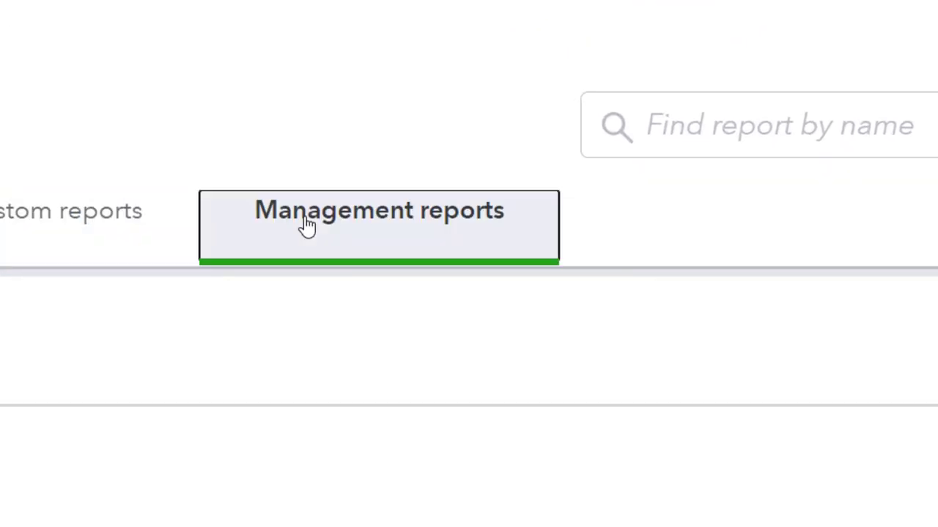